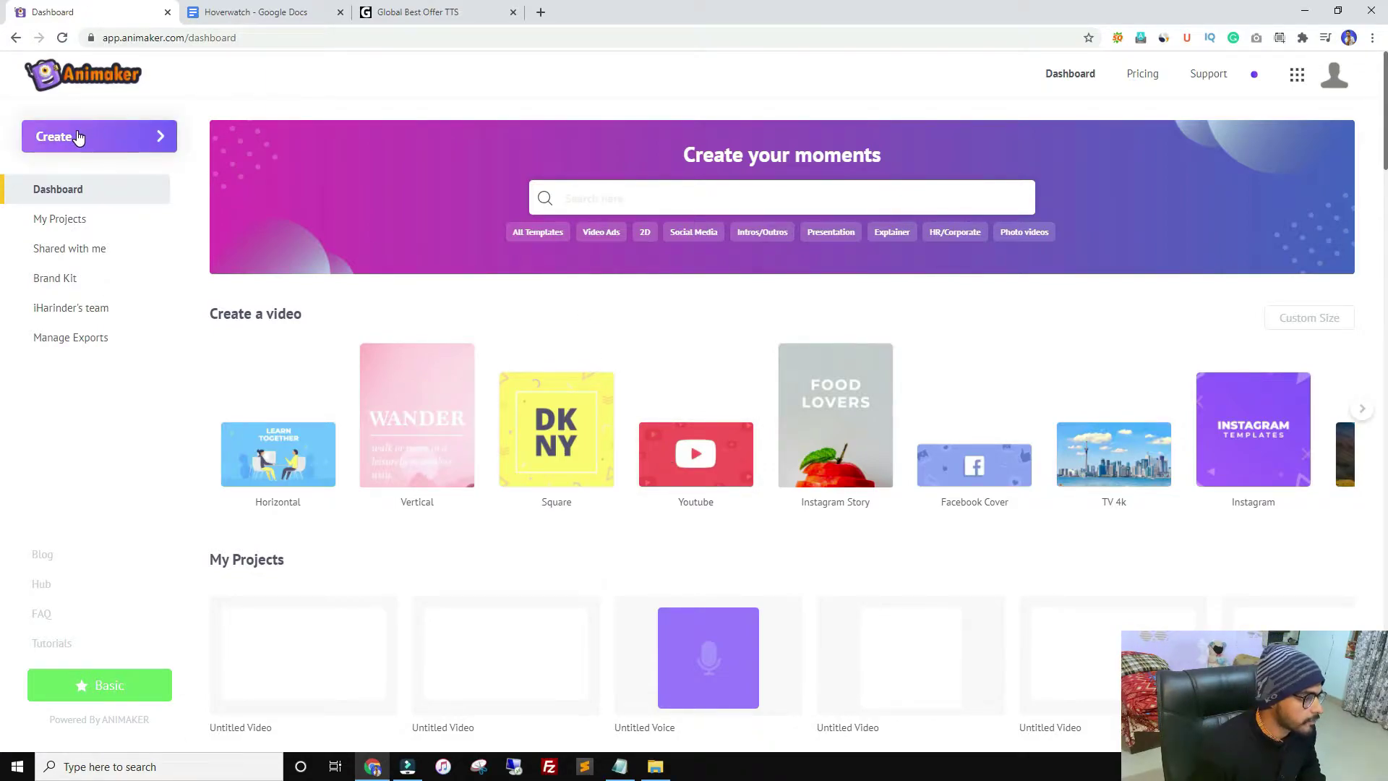
left_click(122, 144)
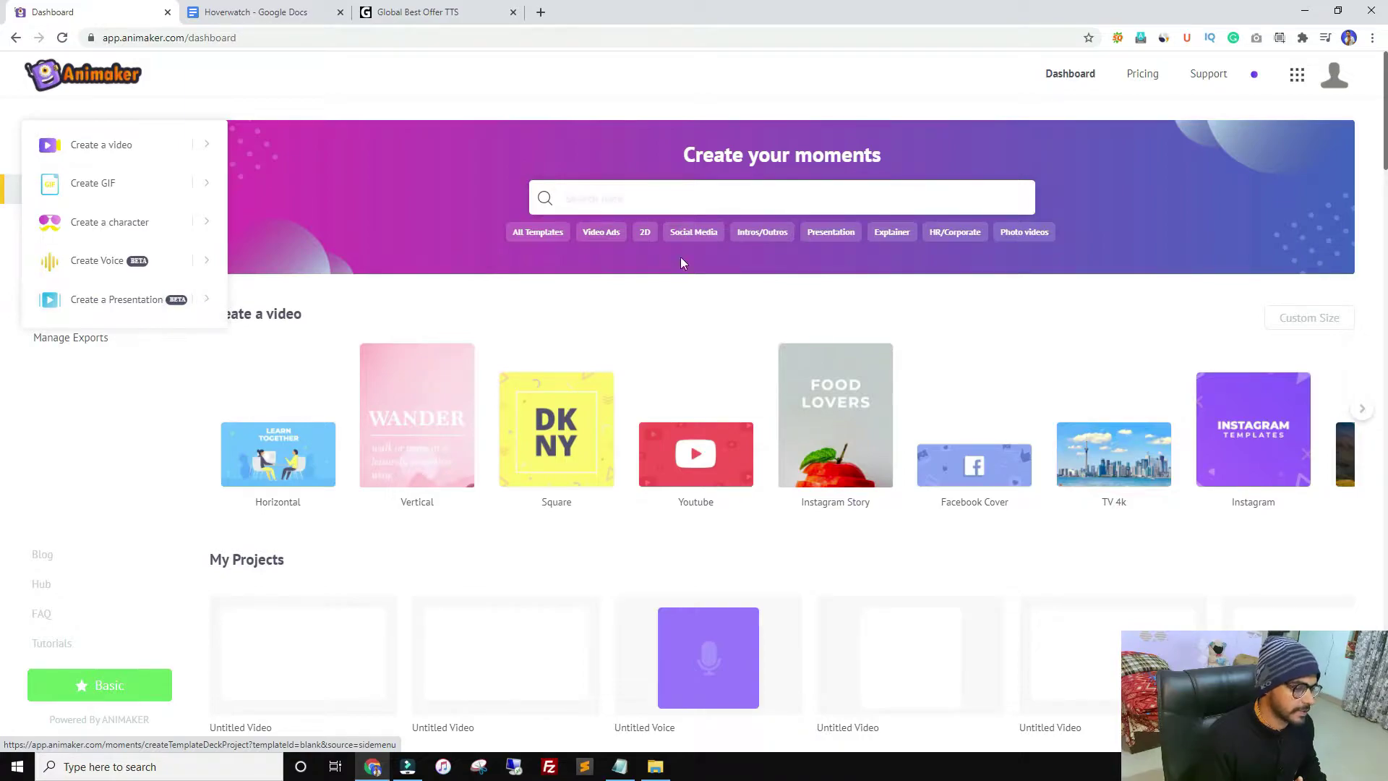
left_click(1297, 75)
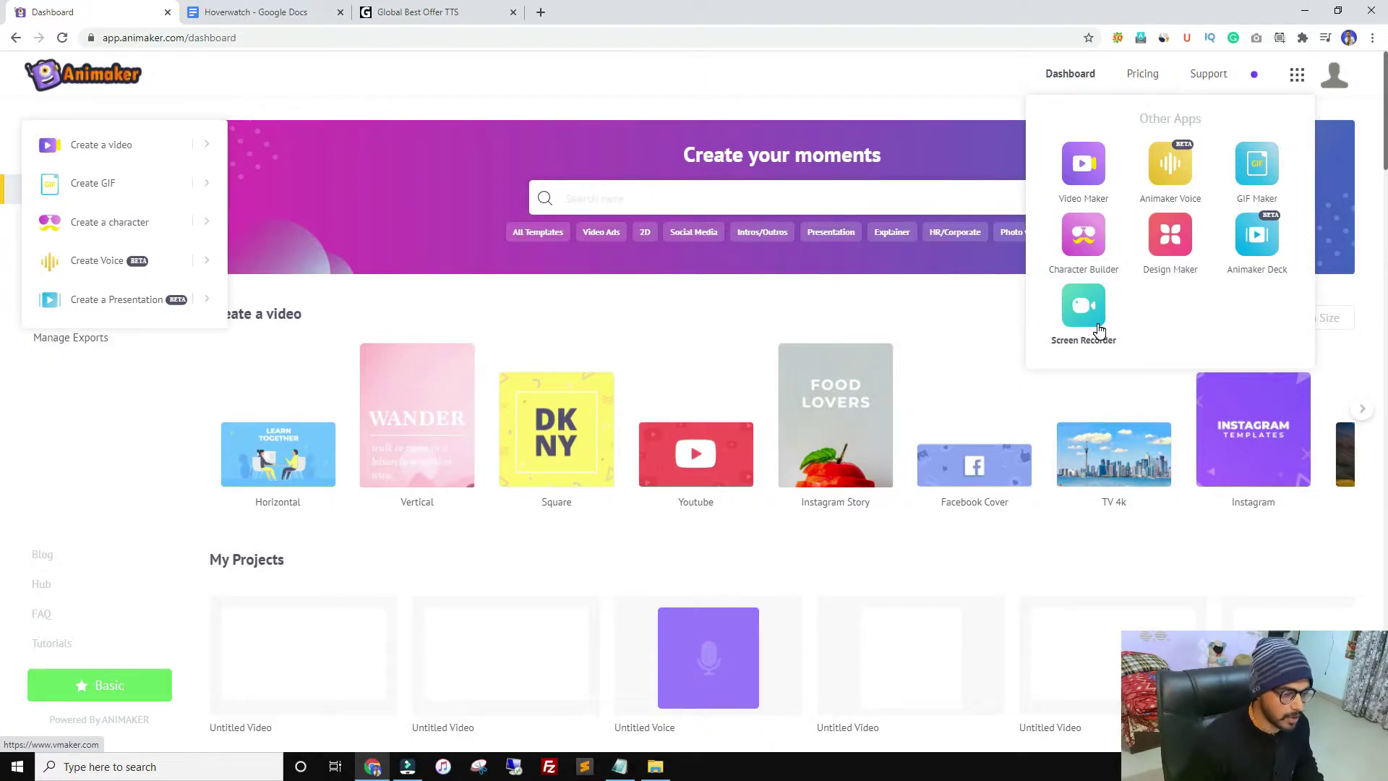
left_click(1003, 304)
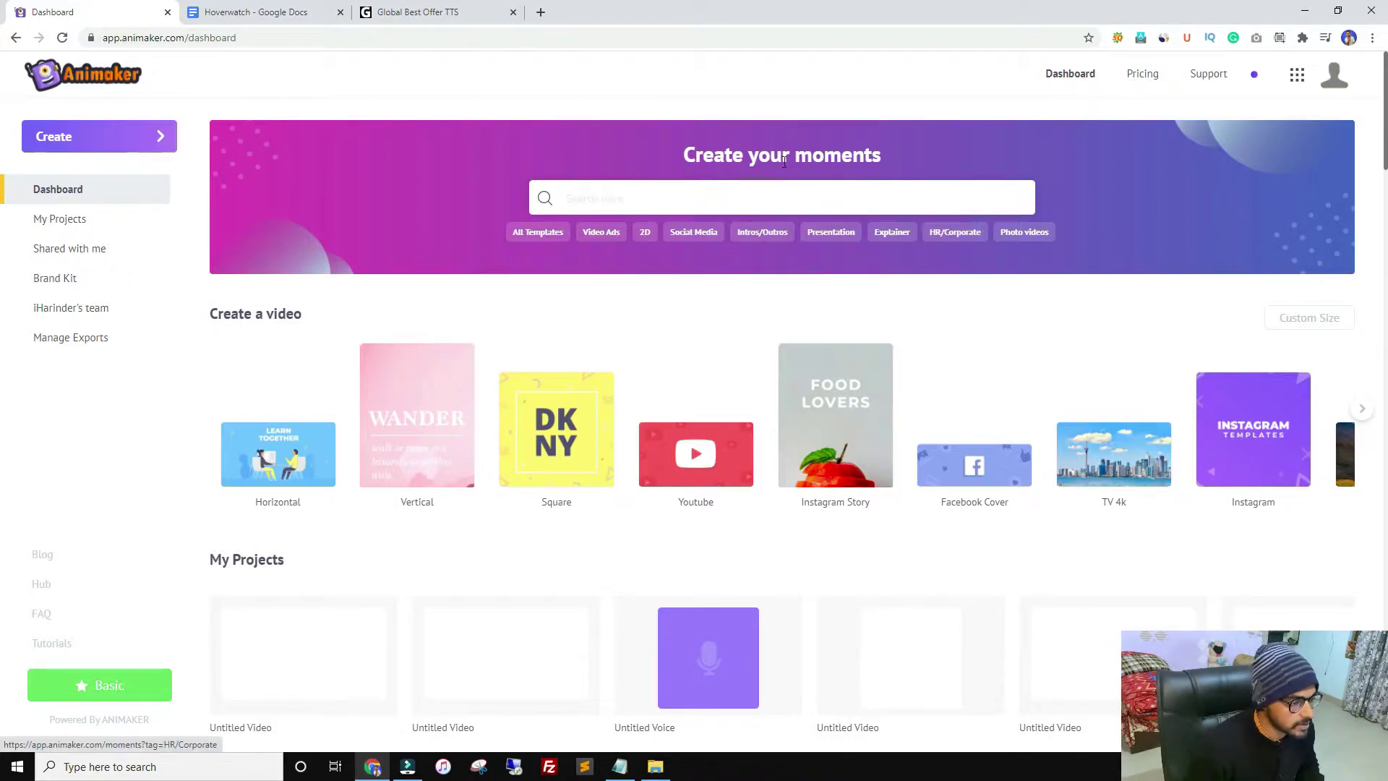
Create a new horizontal video project from the Blank template
scroll(1067, 387, "down", 4)
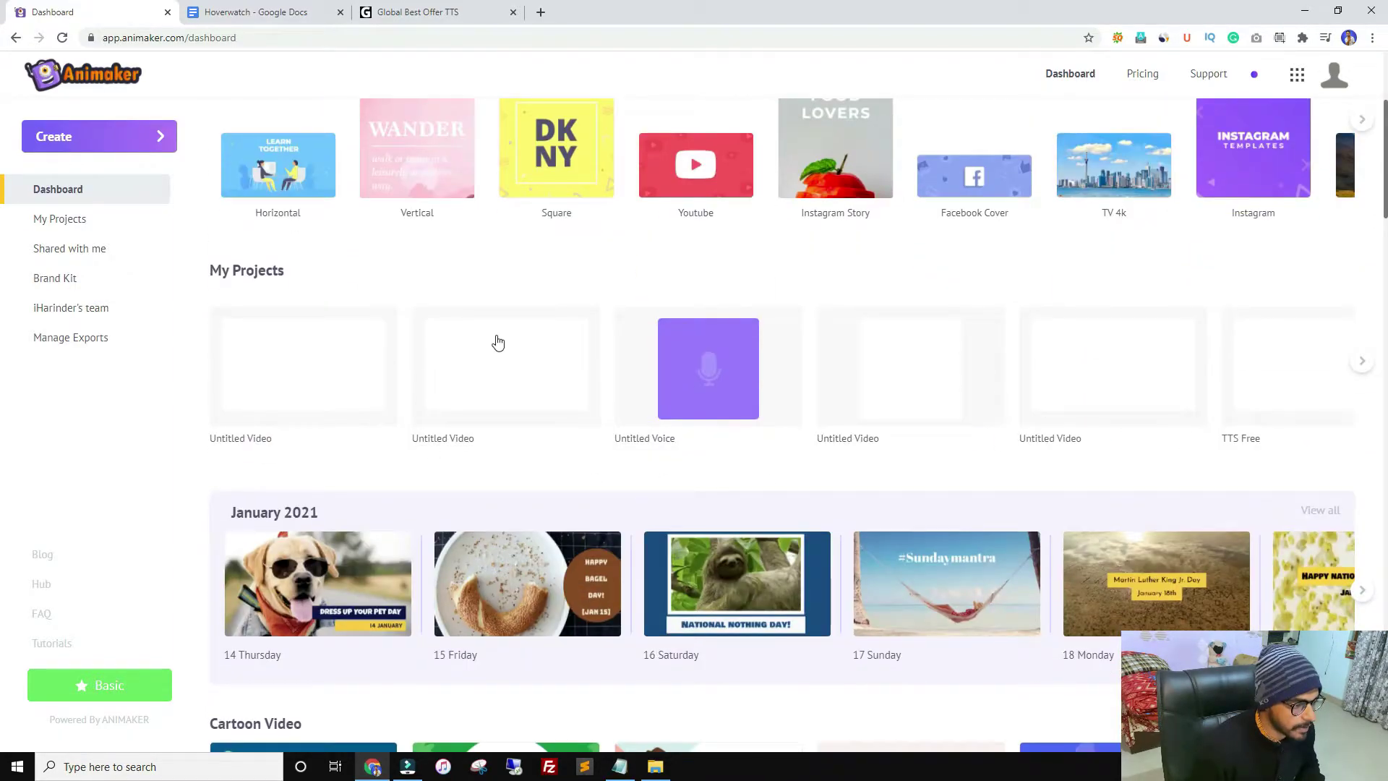
scroll(769, 282, "up", 3)
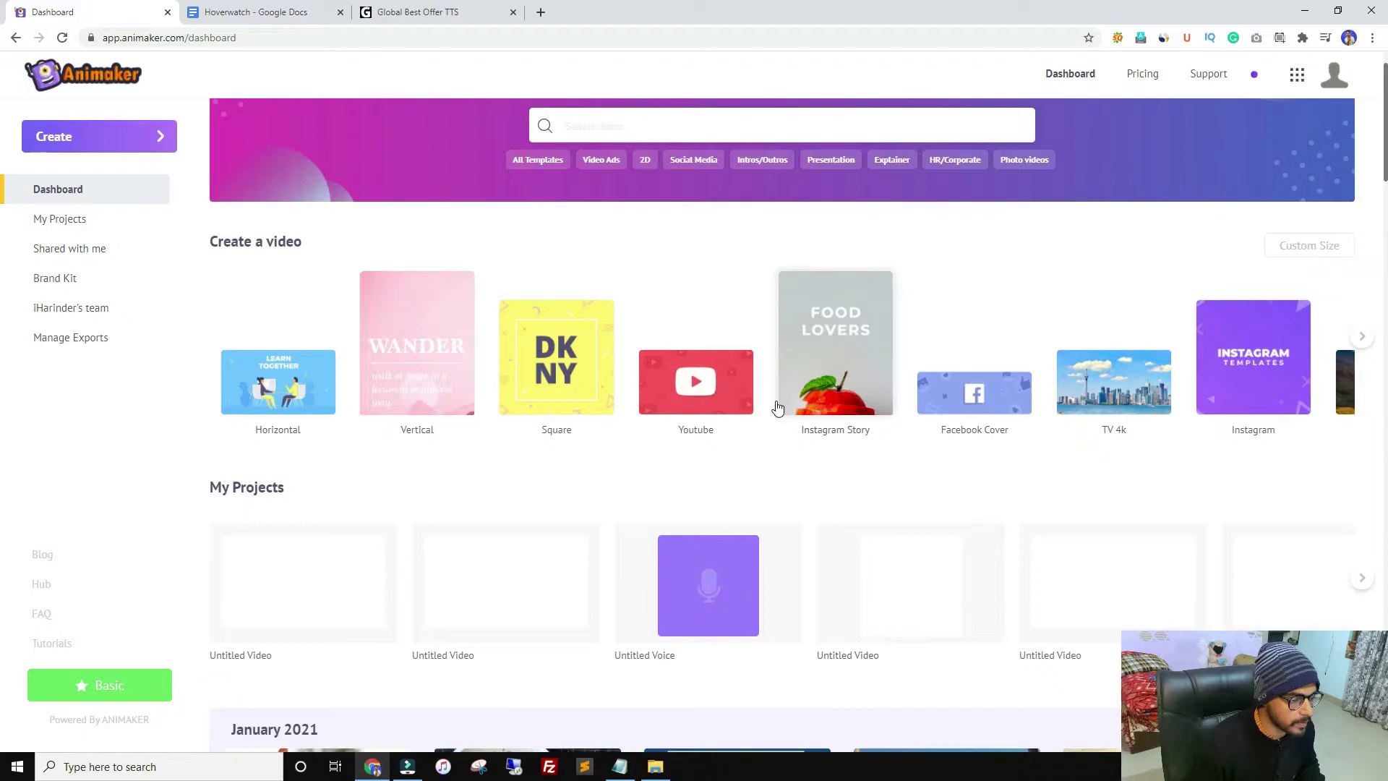
left_click(686, 400)
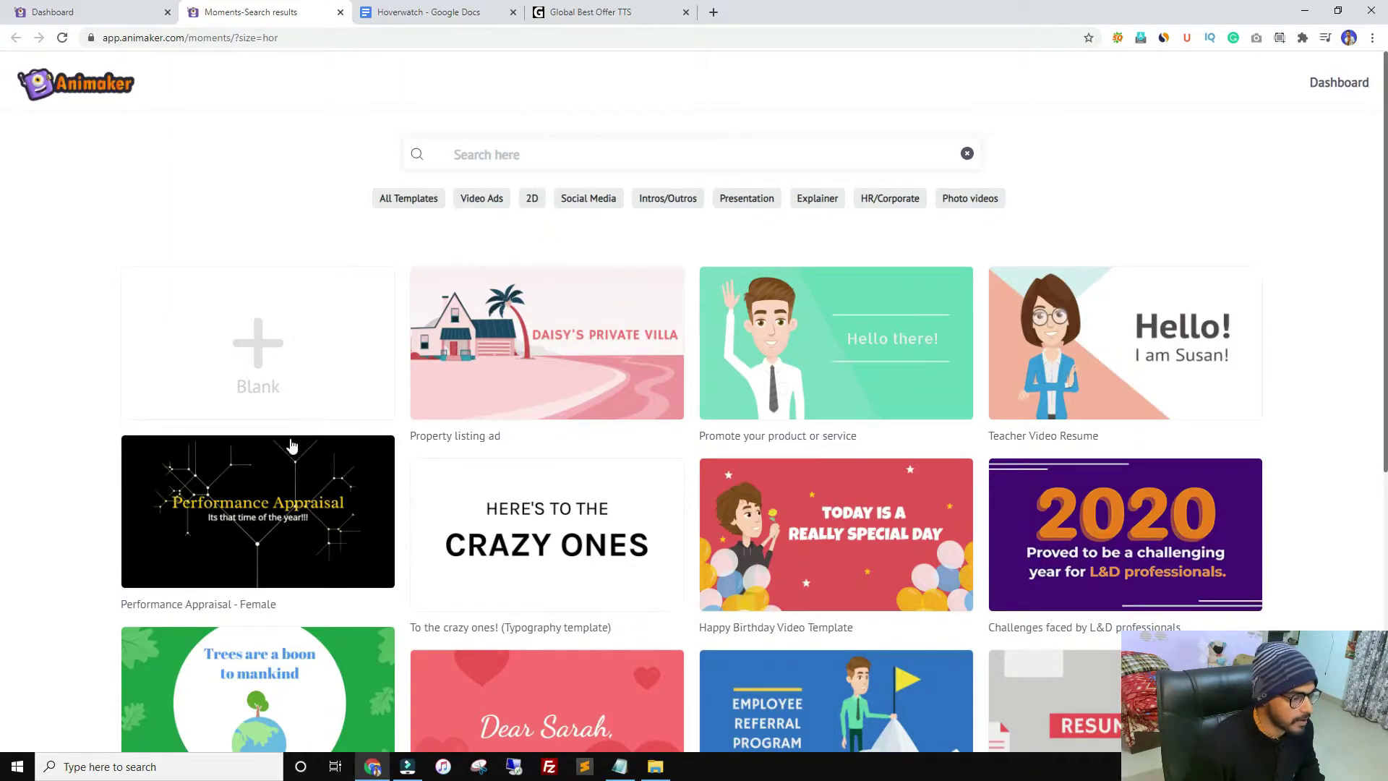
left_click(238, 357)
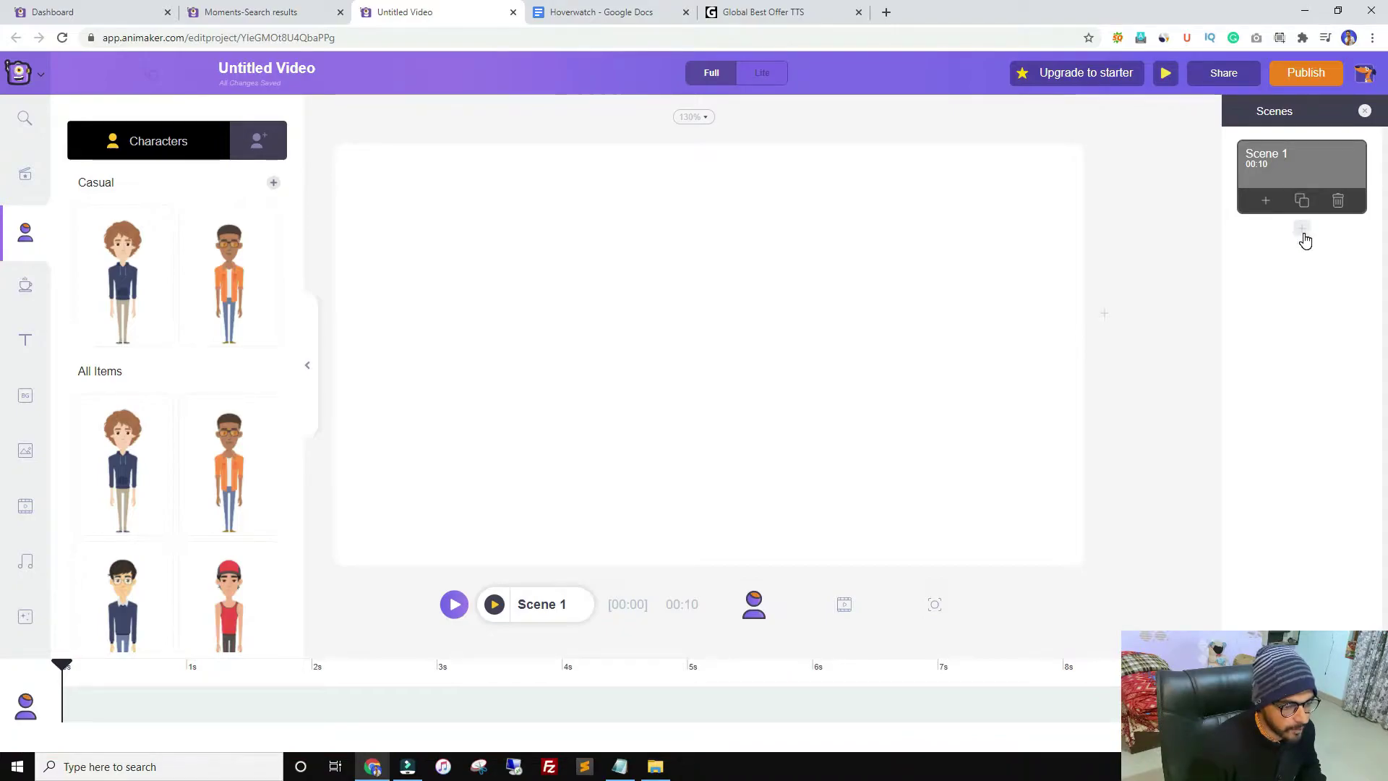
Add a second scene to the video and delete it again
left_click(1302, 230)
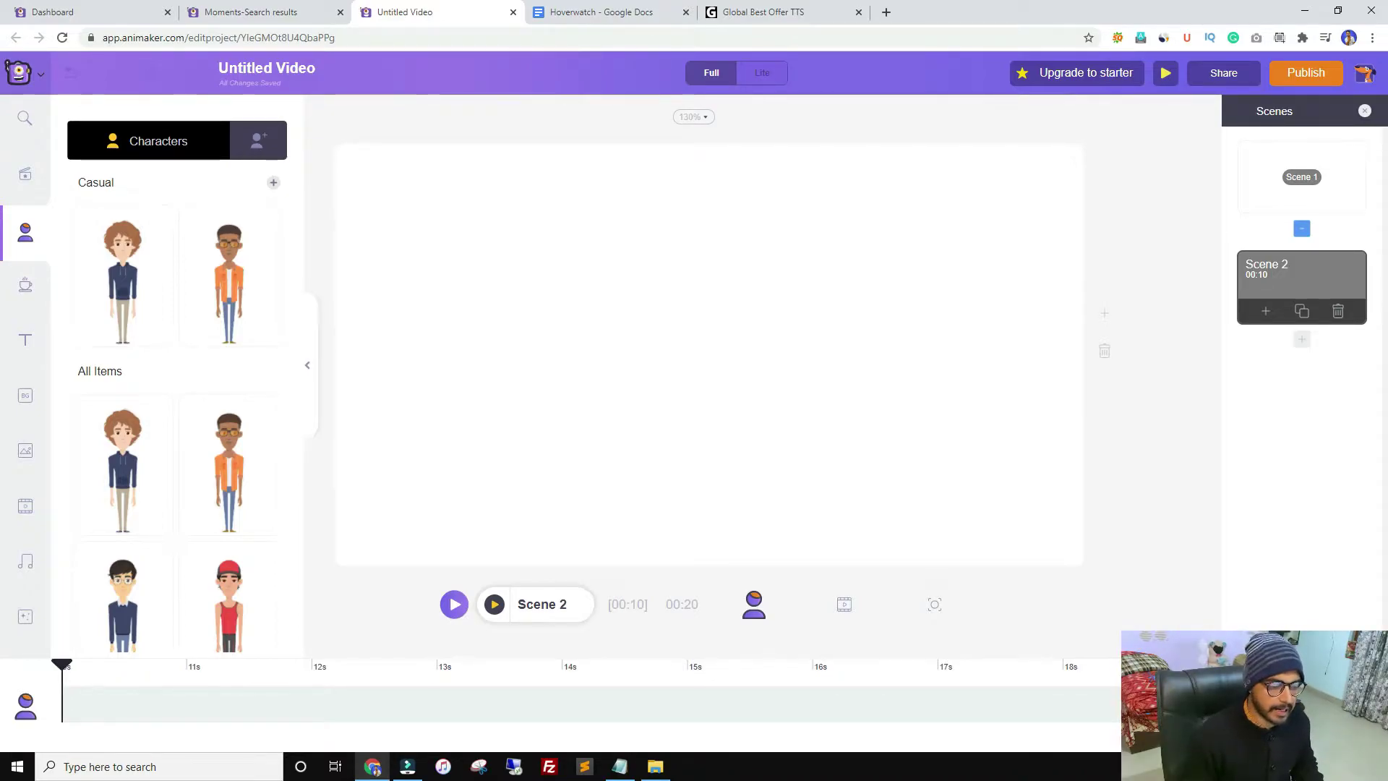
left_click(1338, 311)
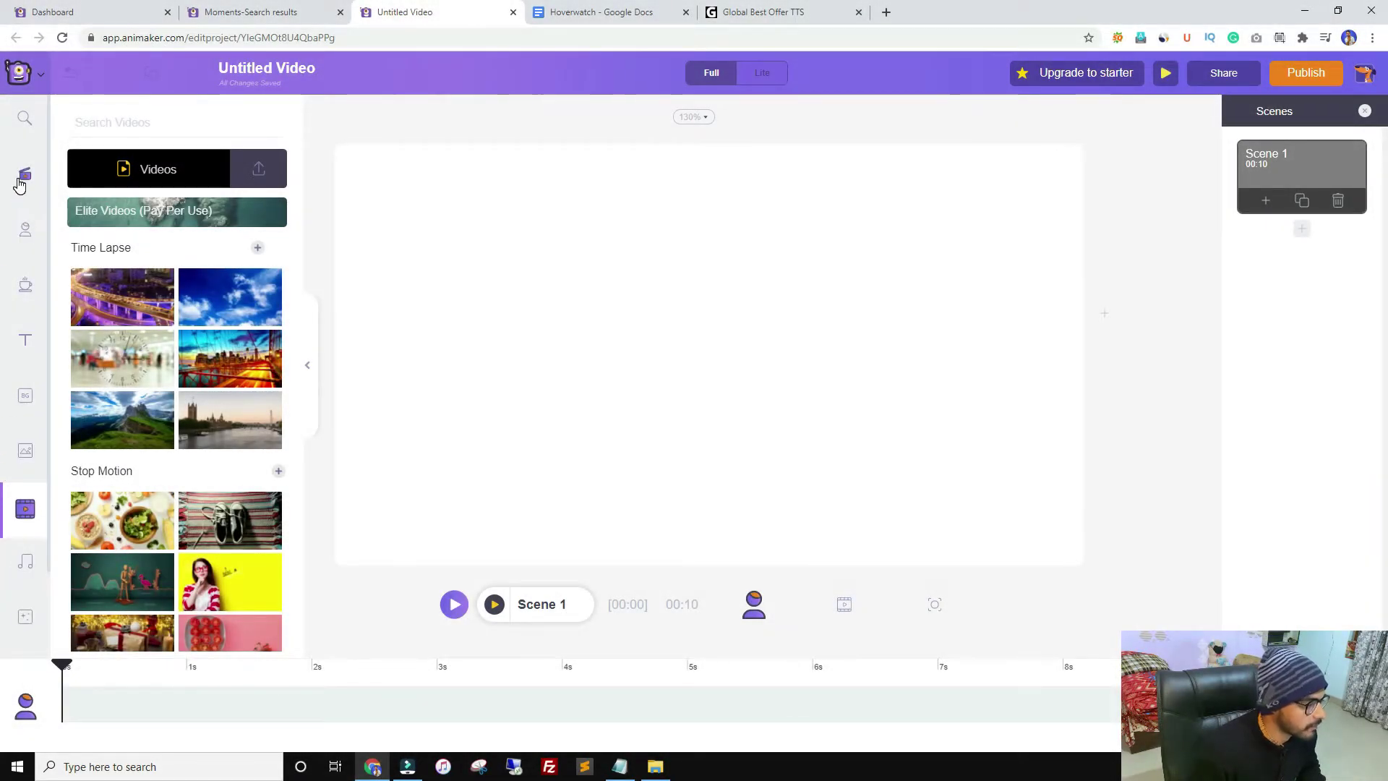
Go to the custom characters library and open the character builder to create an own character
left_click(20, 244)
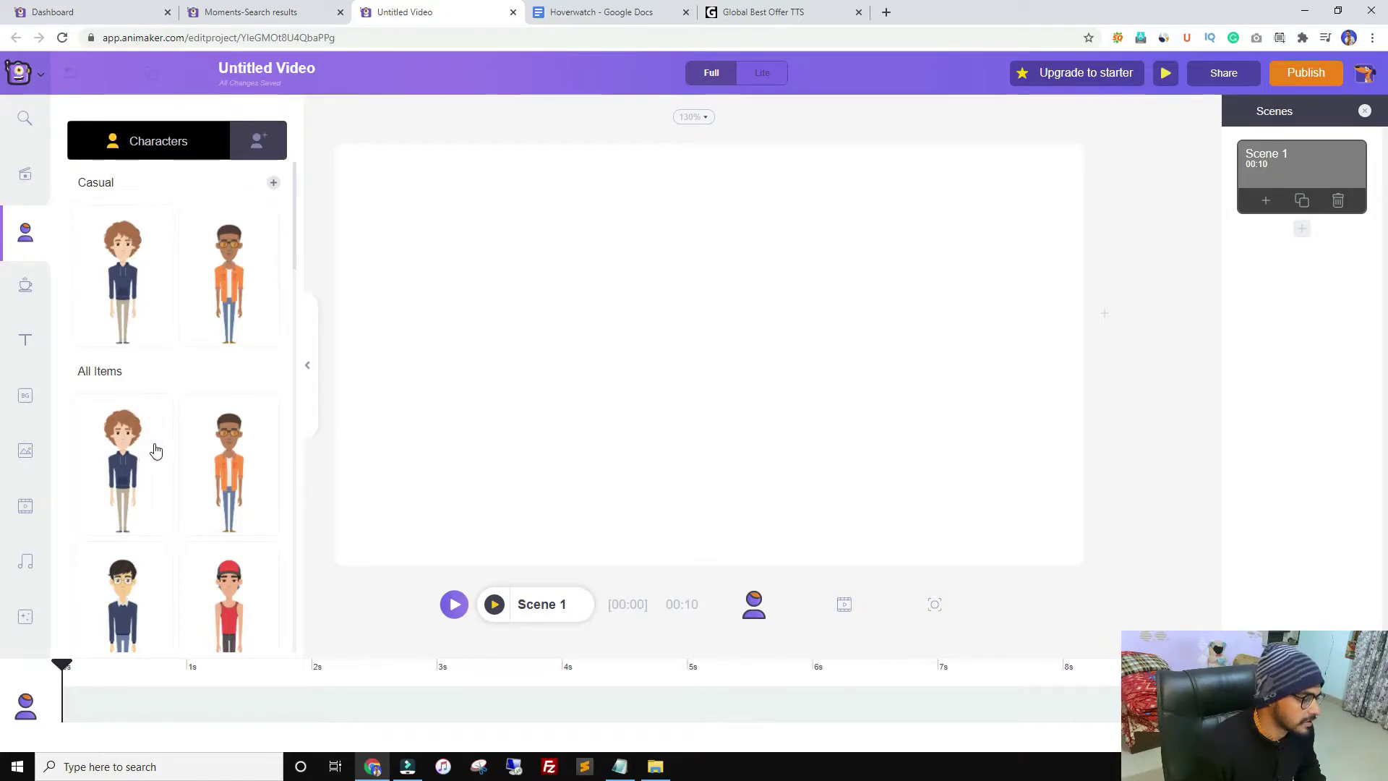
left_click(259, 146)
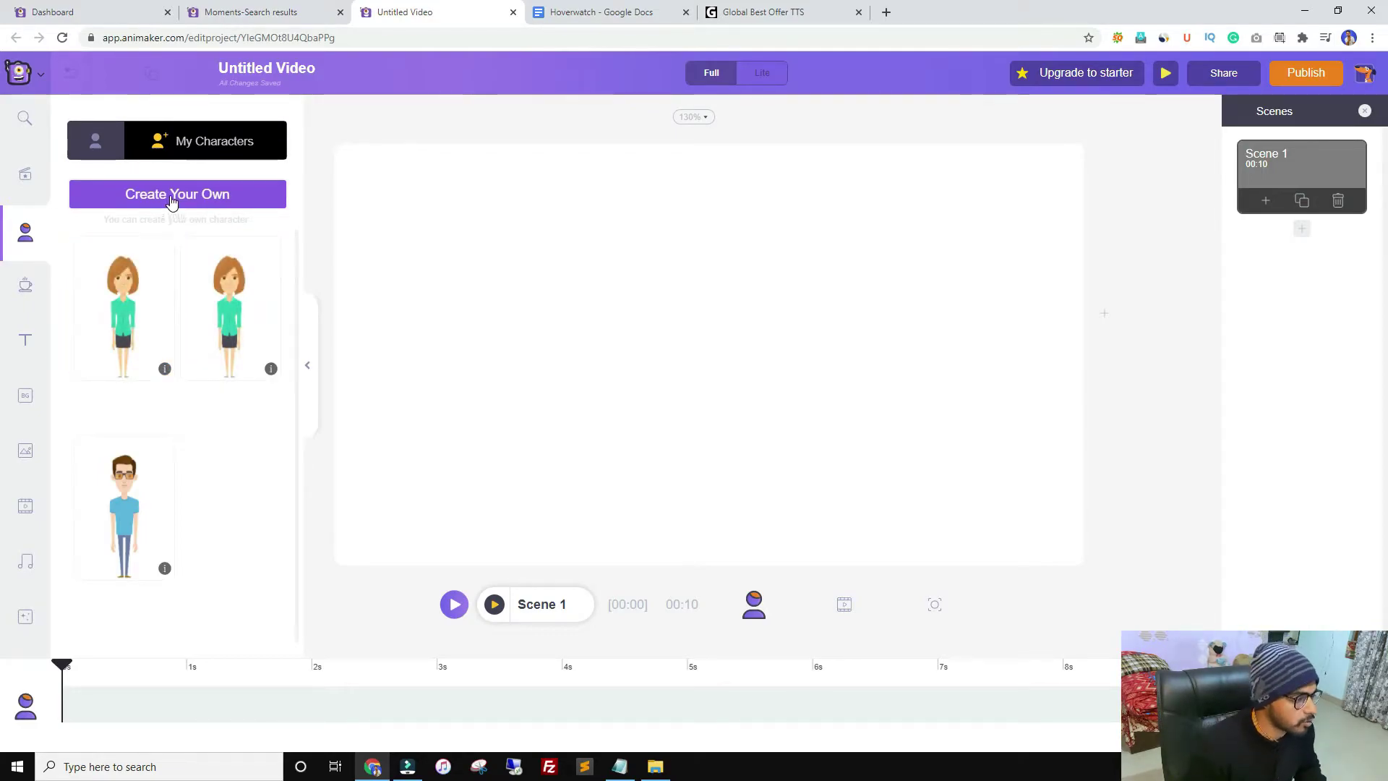
left_click(168, 201)
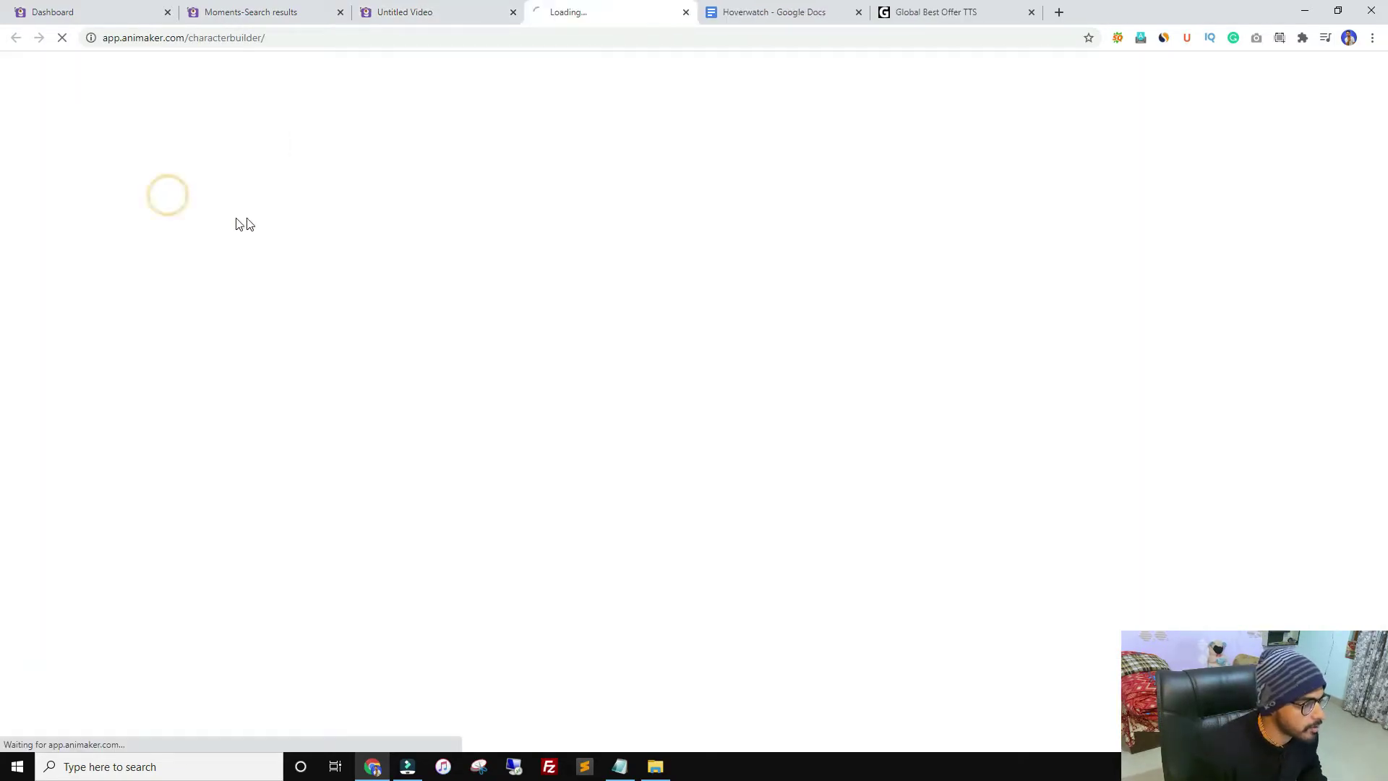
left_click(425, 11)
left_click(591, 12)
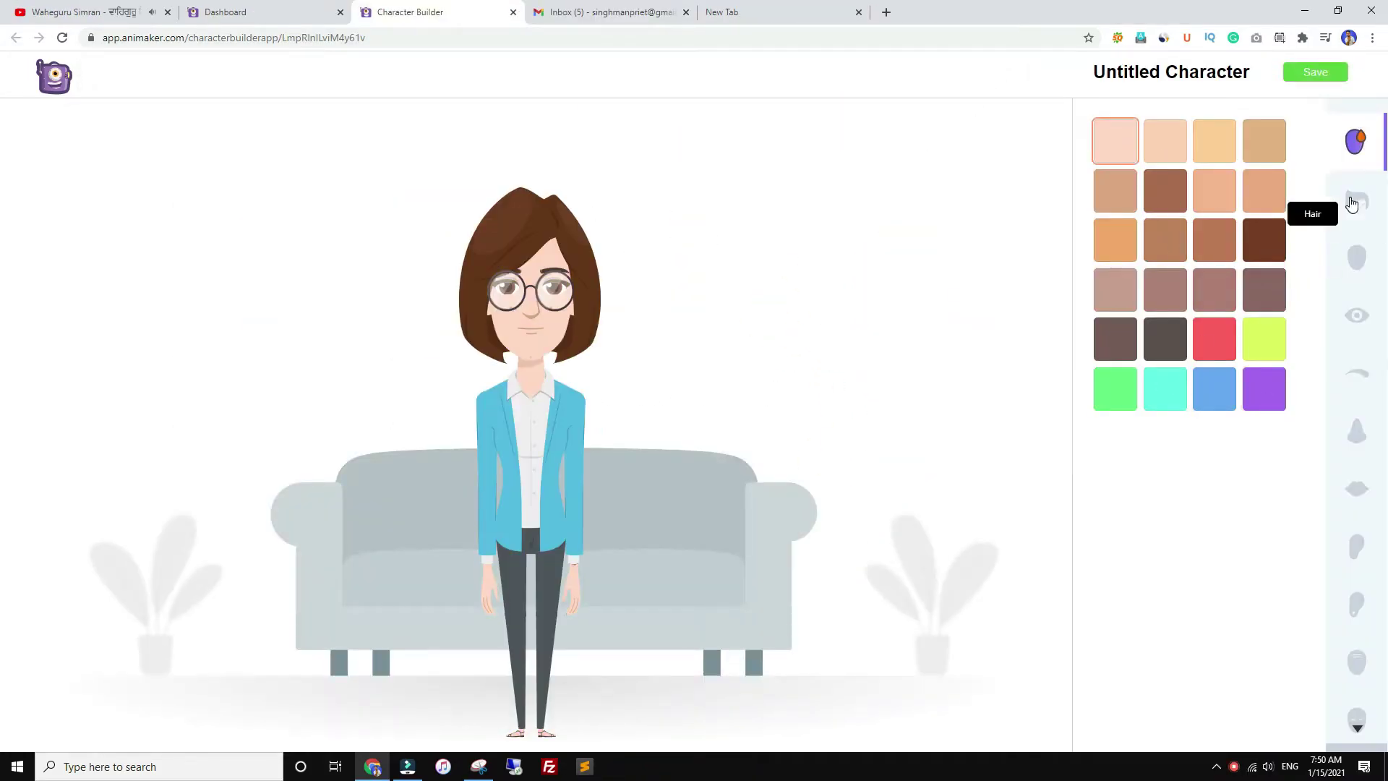
Give the new character voluminous dark curly hair and adjust the eye and eyebrow options
left_click(1351, 202)
left_click(1252, 350)
left_click(1280, 443)
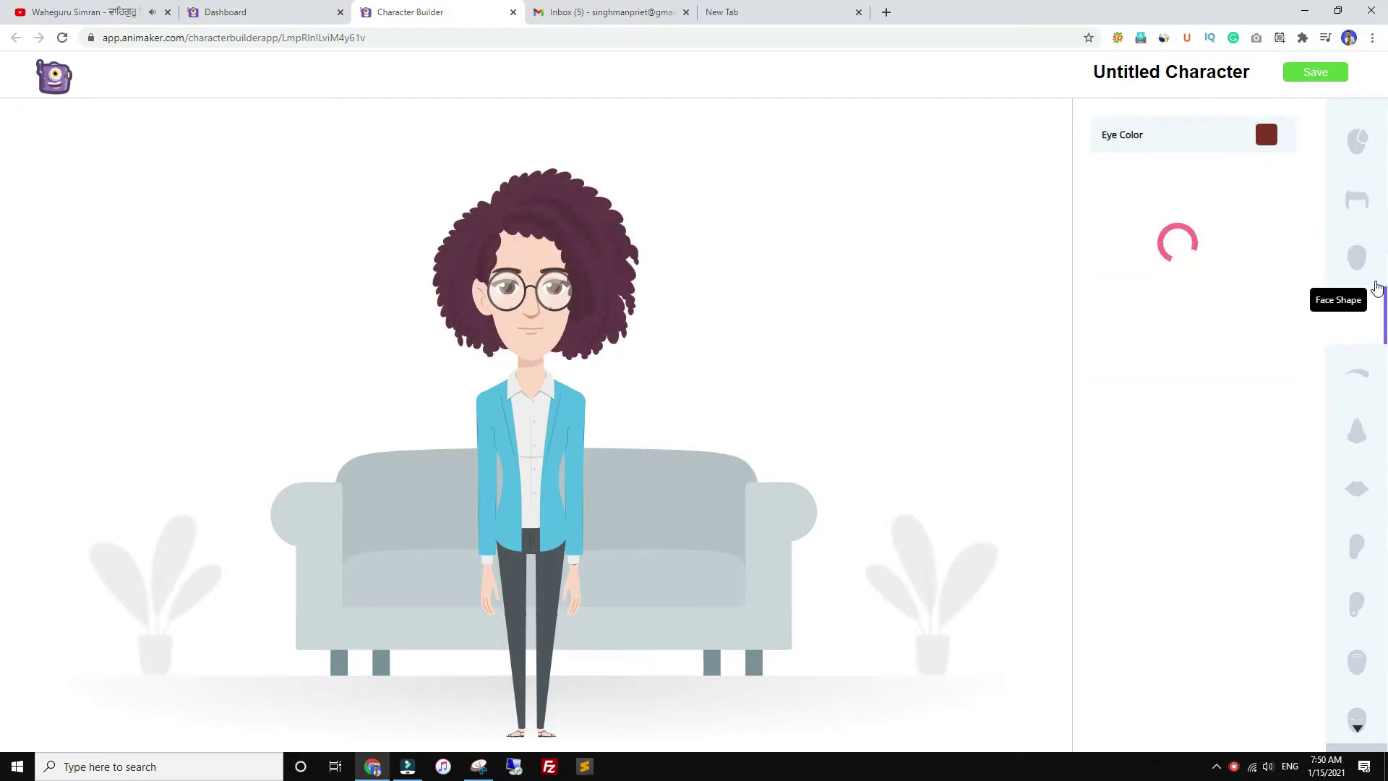
left_click(1239, 211)
left_click(1267, 134)
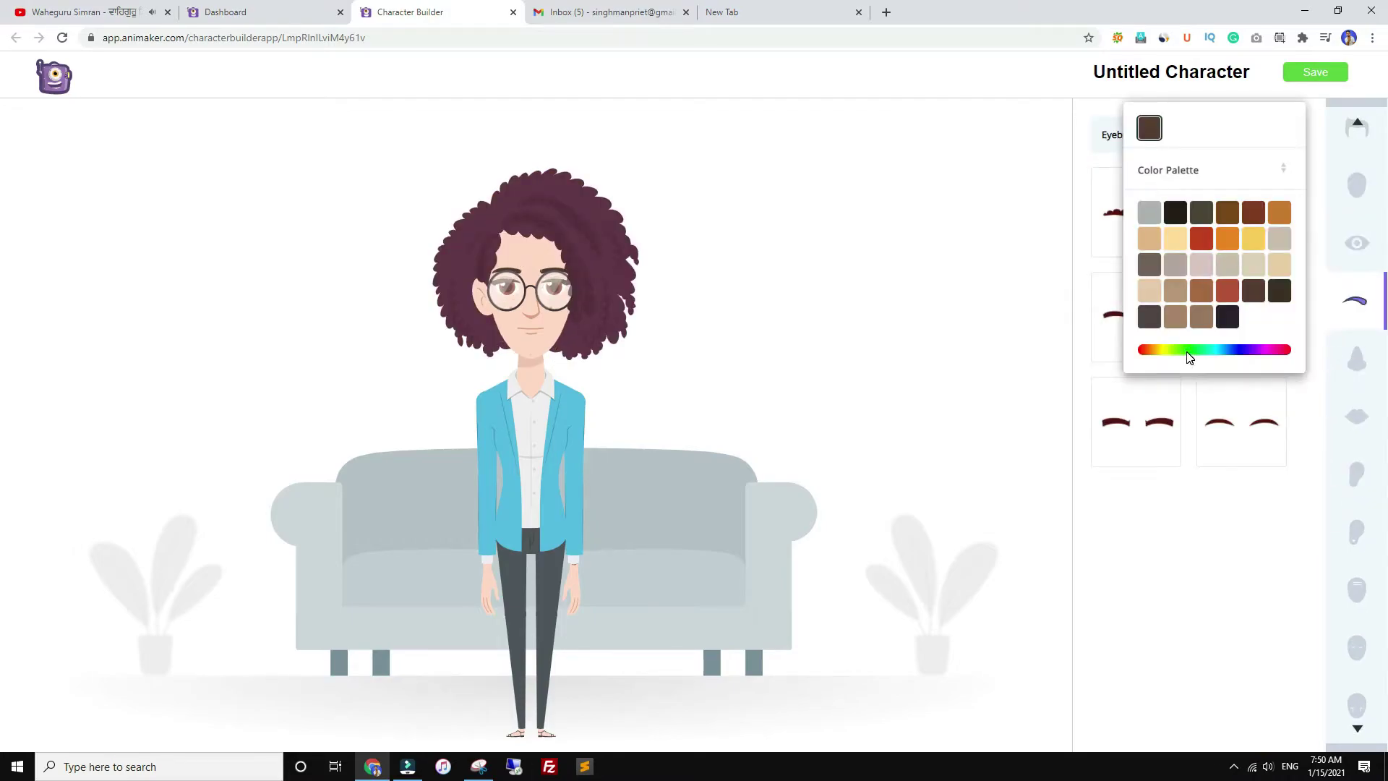
left_click(1190, 350)
left_click(1289, 180)
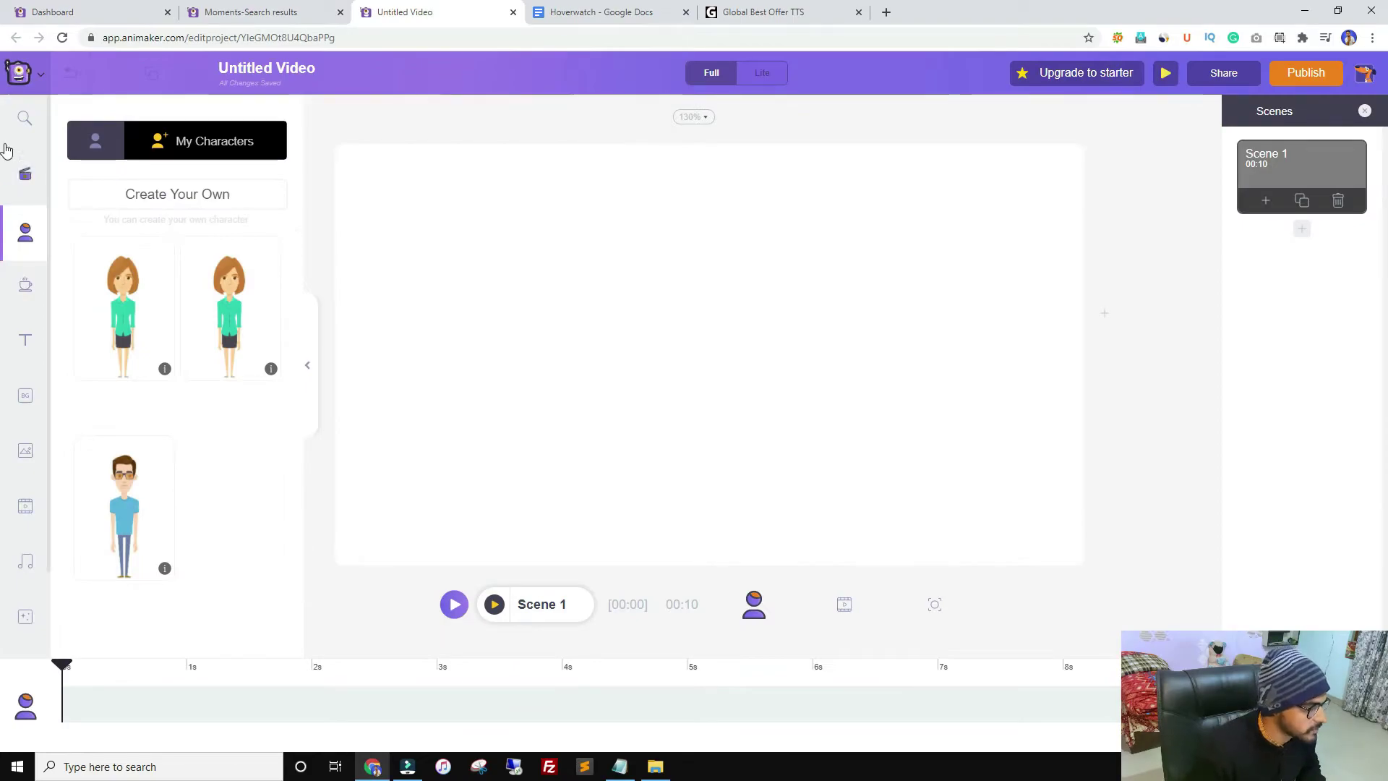
Add the custom male character with glasses and blue T-shirt to Scene 1
left_click(125, 504)
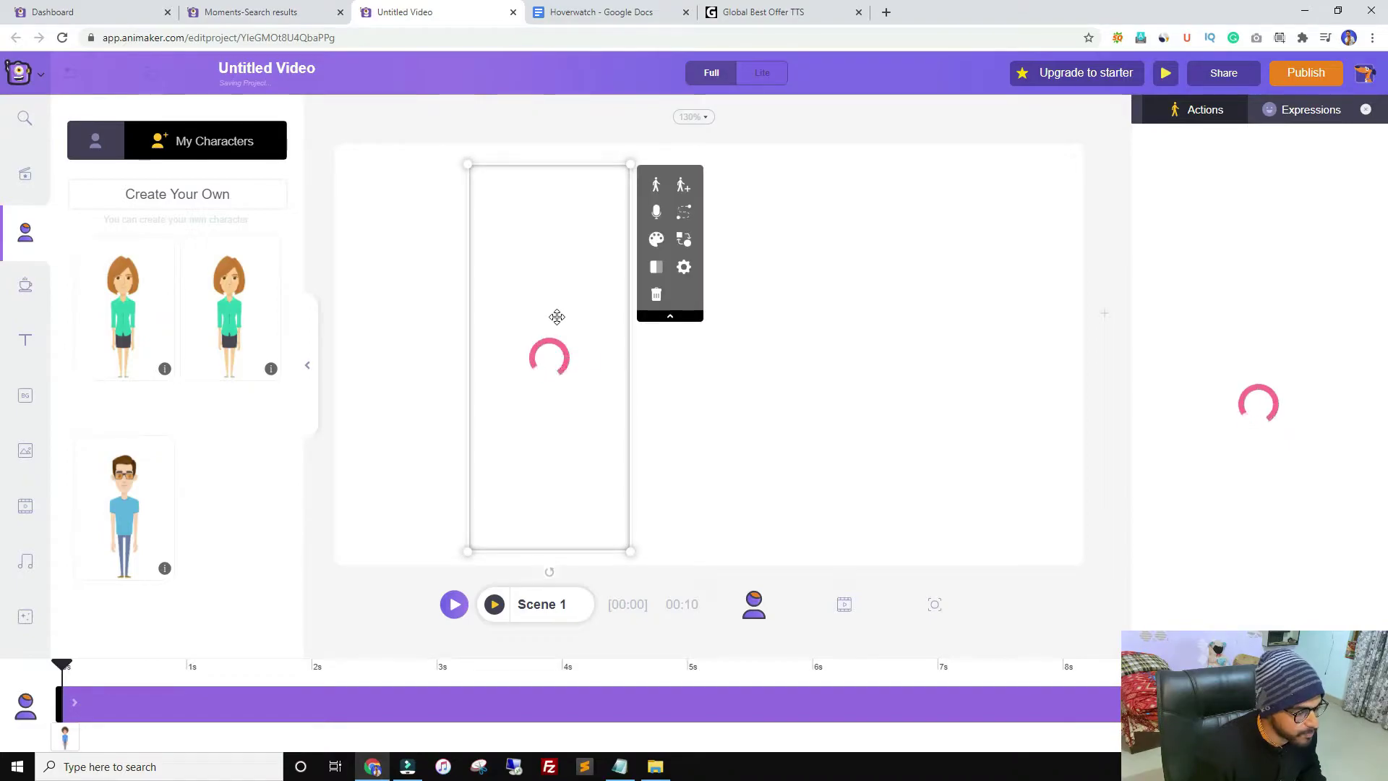
Highlight the script's opening sentence in the Hoverwatch Google Docs document and return to the video project
left_click(610, 16)
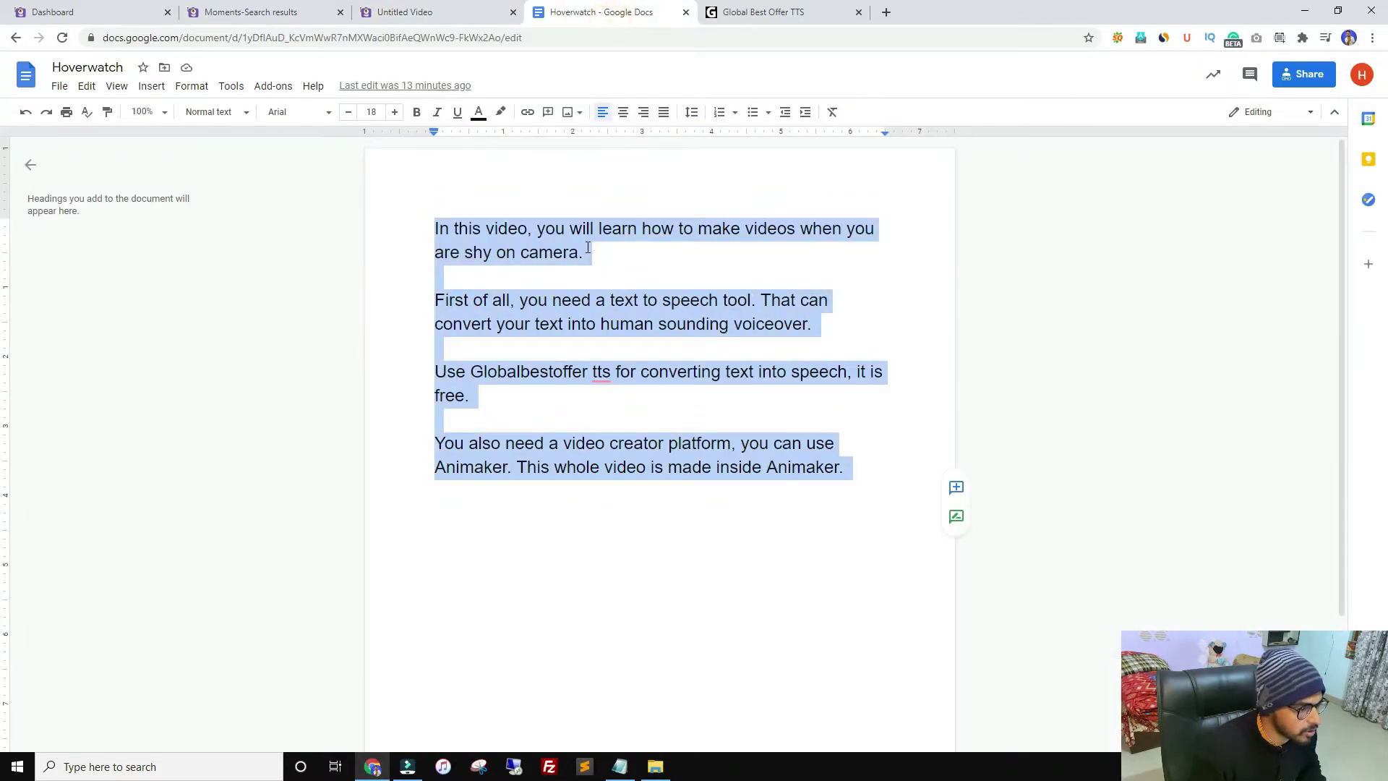
left_click_drag(602, 253, 411, 239)
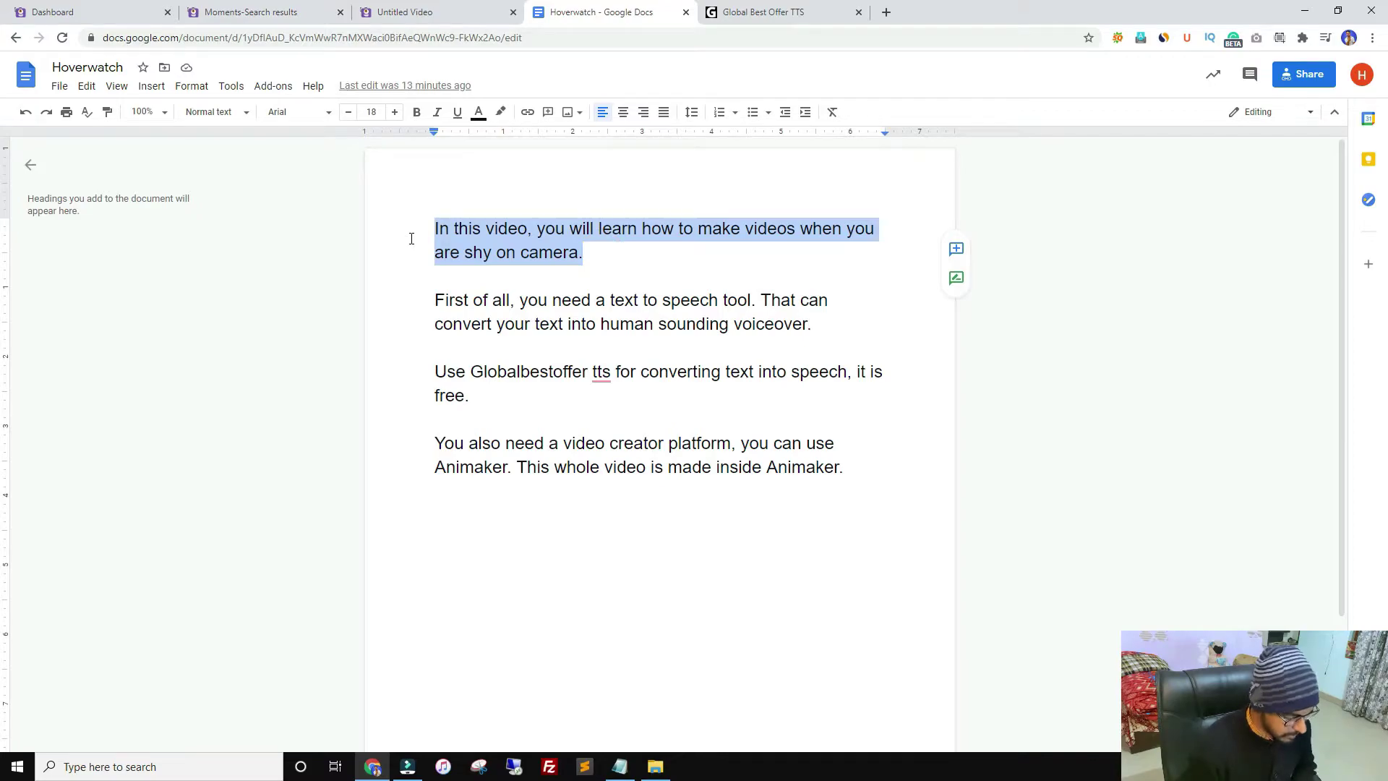
left_click(412, 11)
Move the male character slightly further left in the scene
left_click(871, 244)
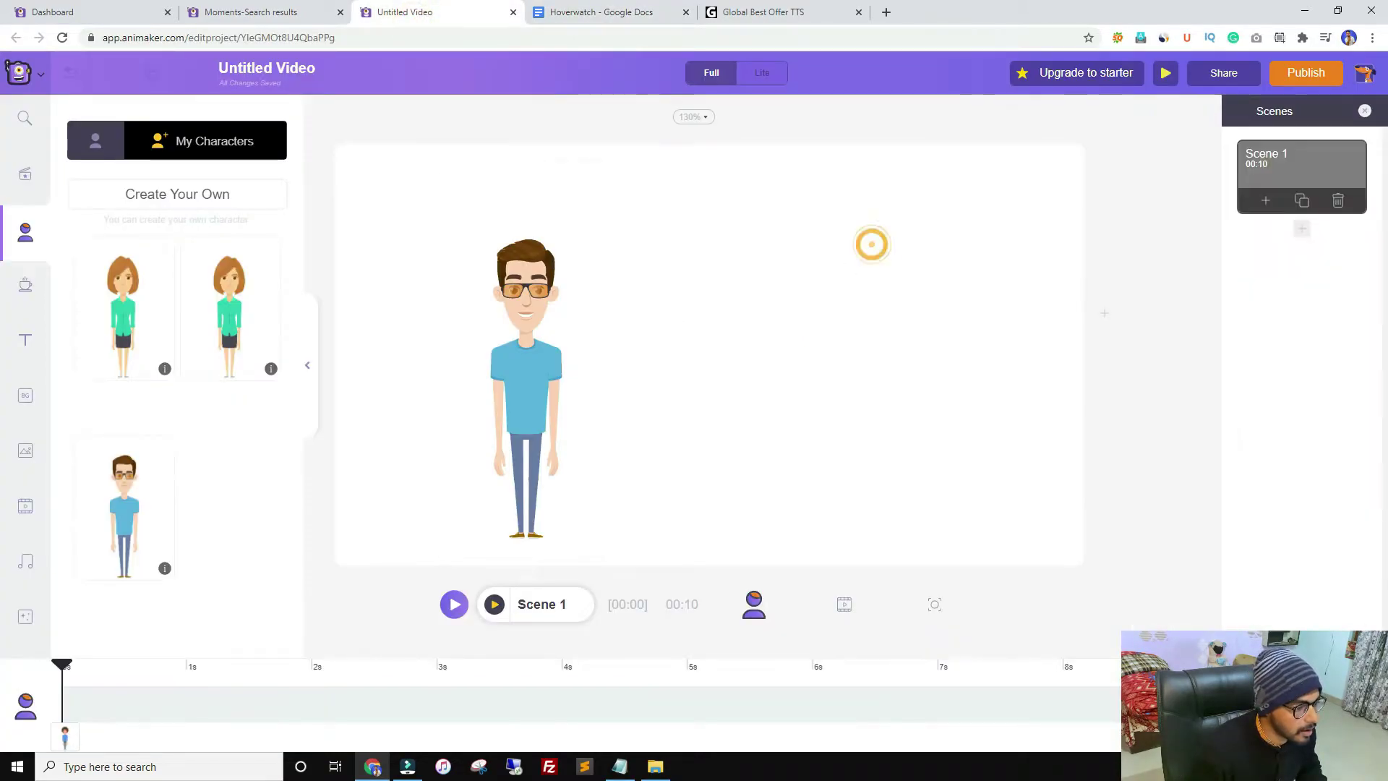
left_click(525, 376)
left_click_drag(550, 374, 524, 374)
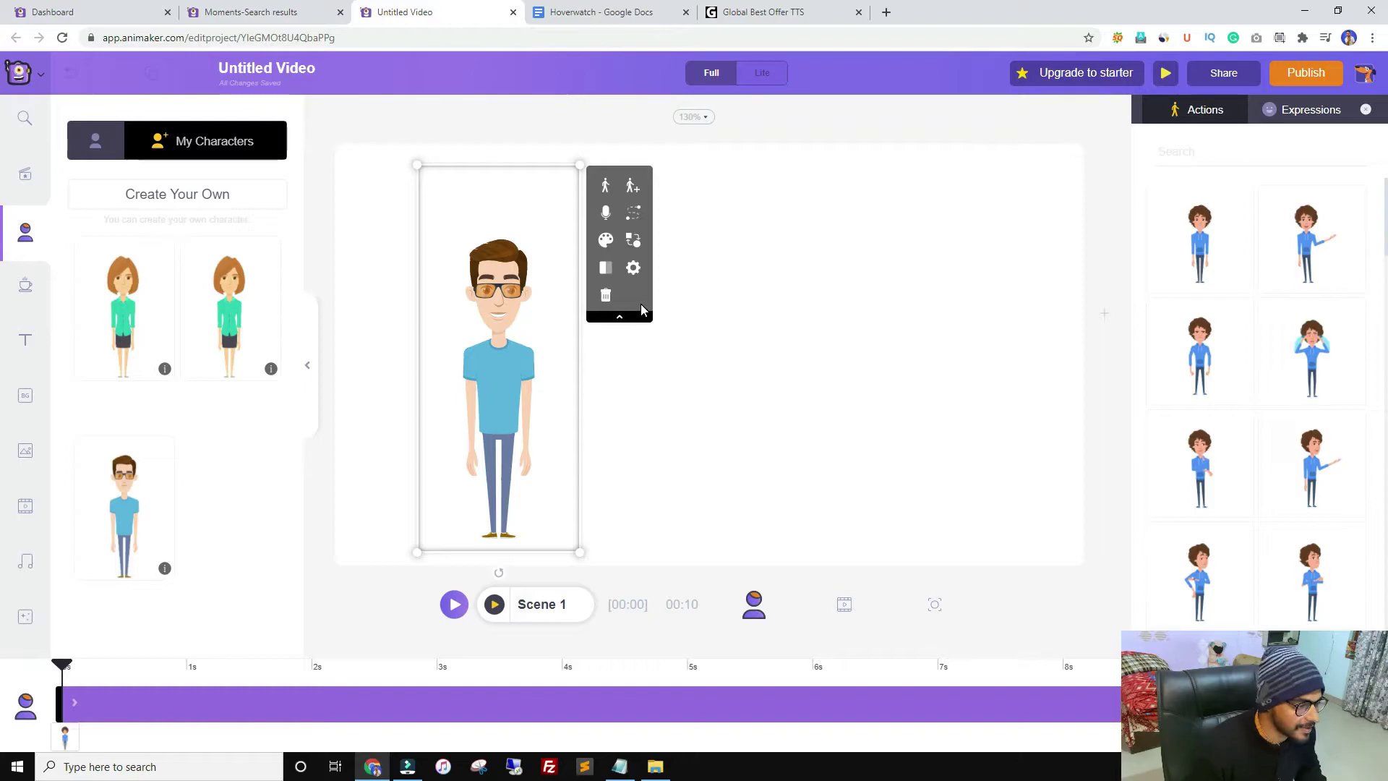
Upload the audio file from the Music folder in Downloads as the male character's lip-sync voice-over
left_click(605, 215)
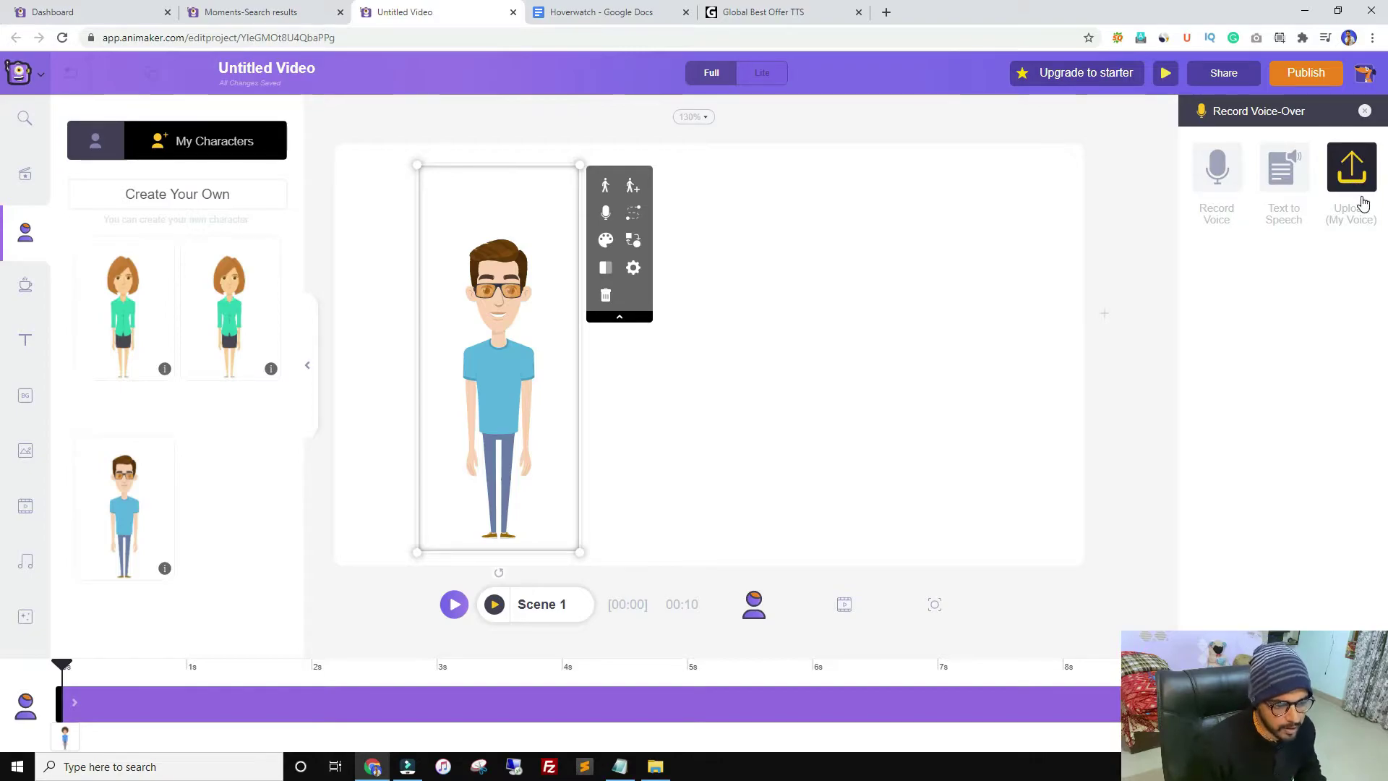
left_click(1356, 175)
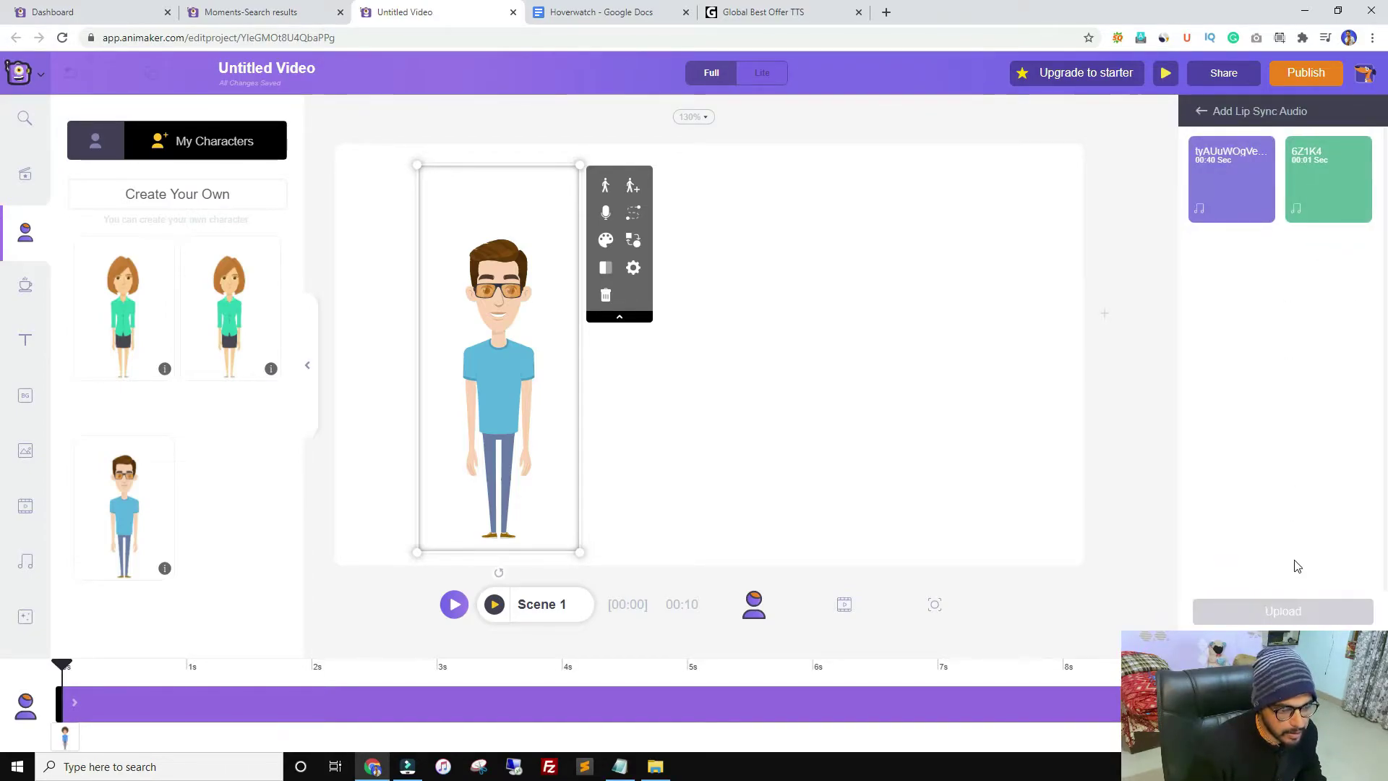
left_click(1283, 610)
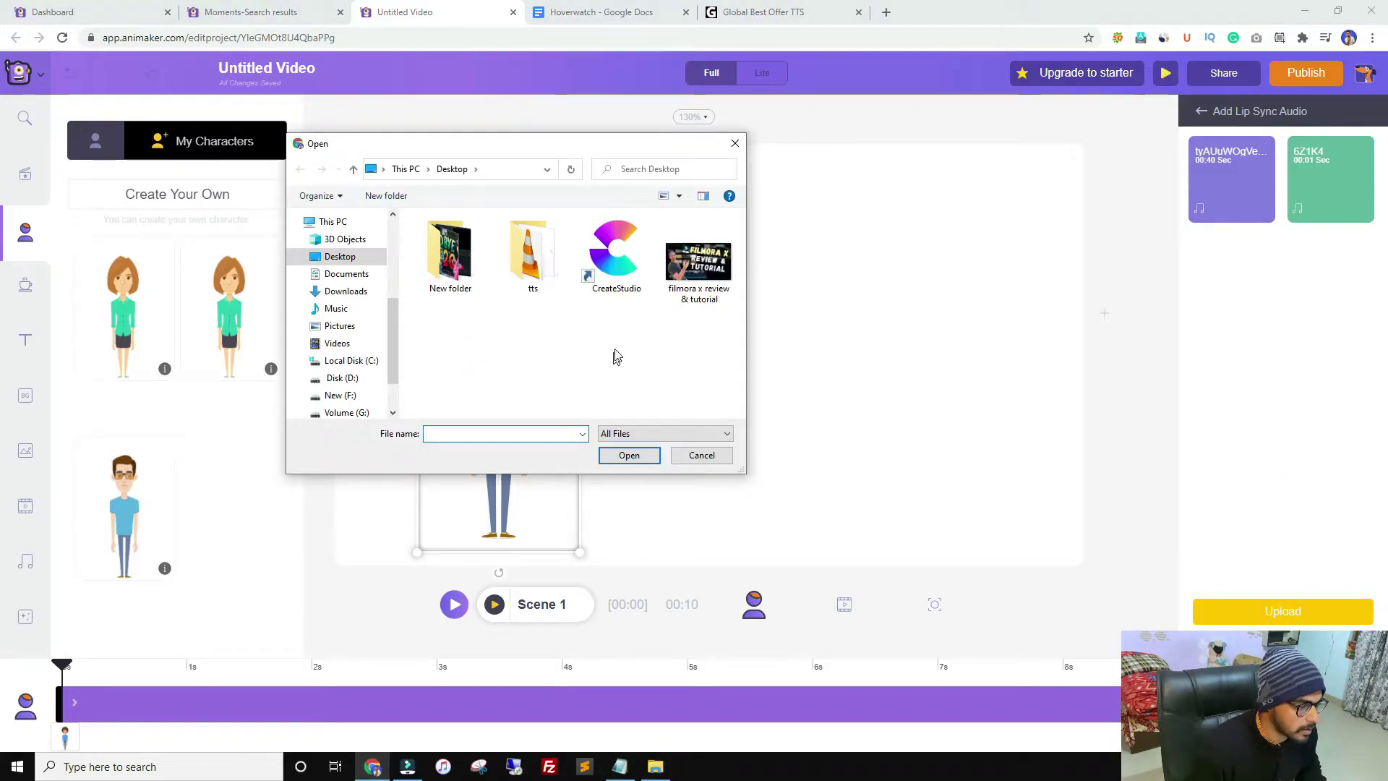
left_click(340, 290)
double_click(439, 272)
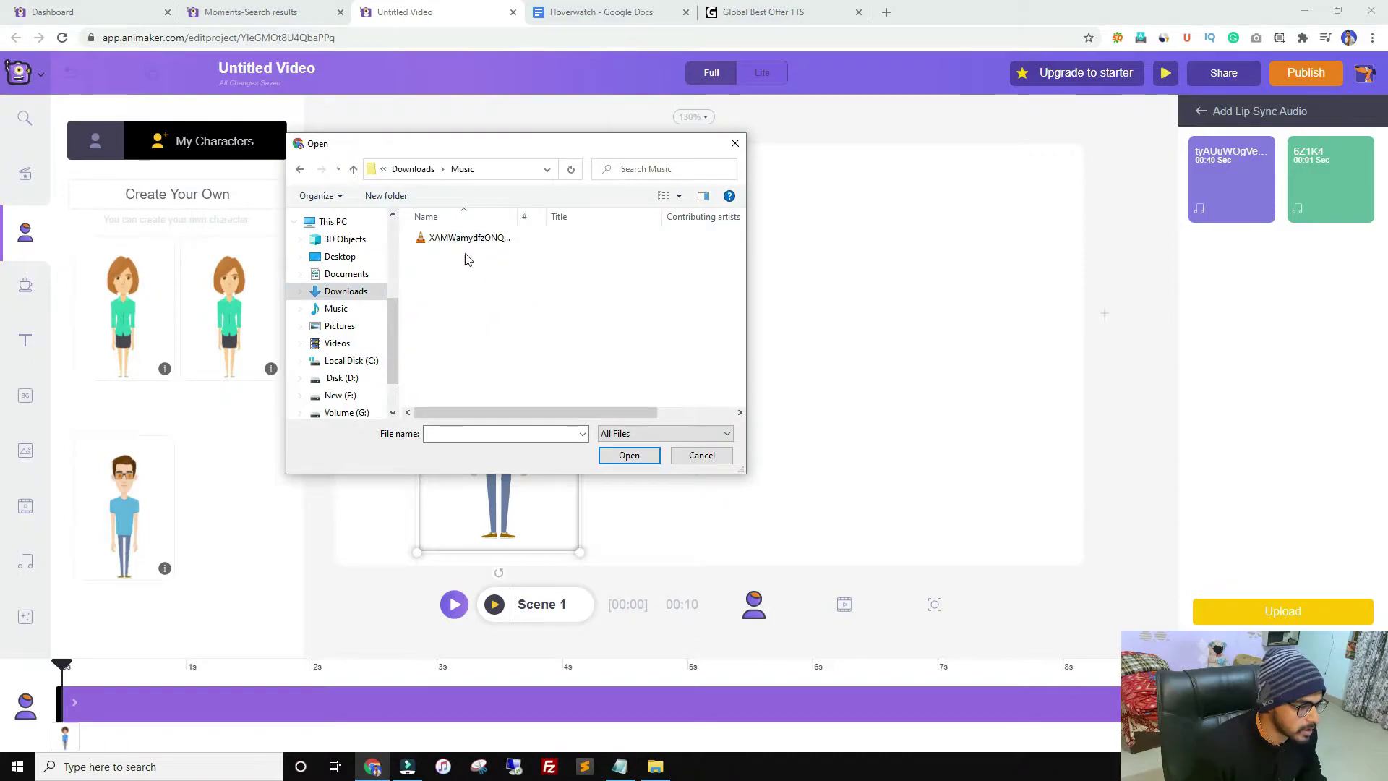
left_click(466, 240)
left_click(629, 455)
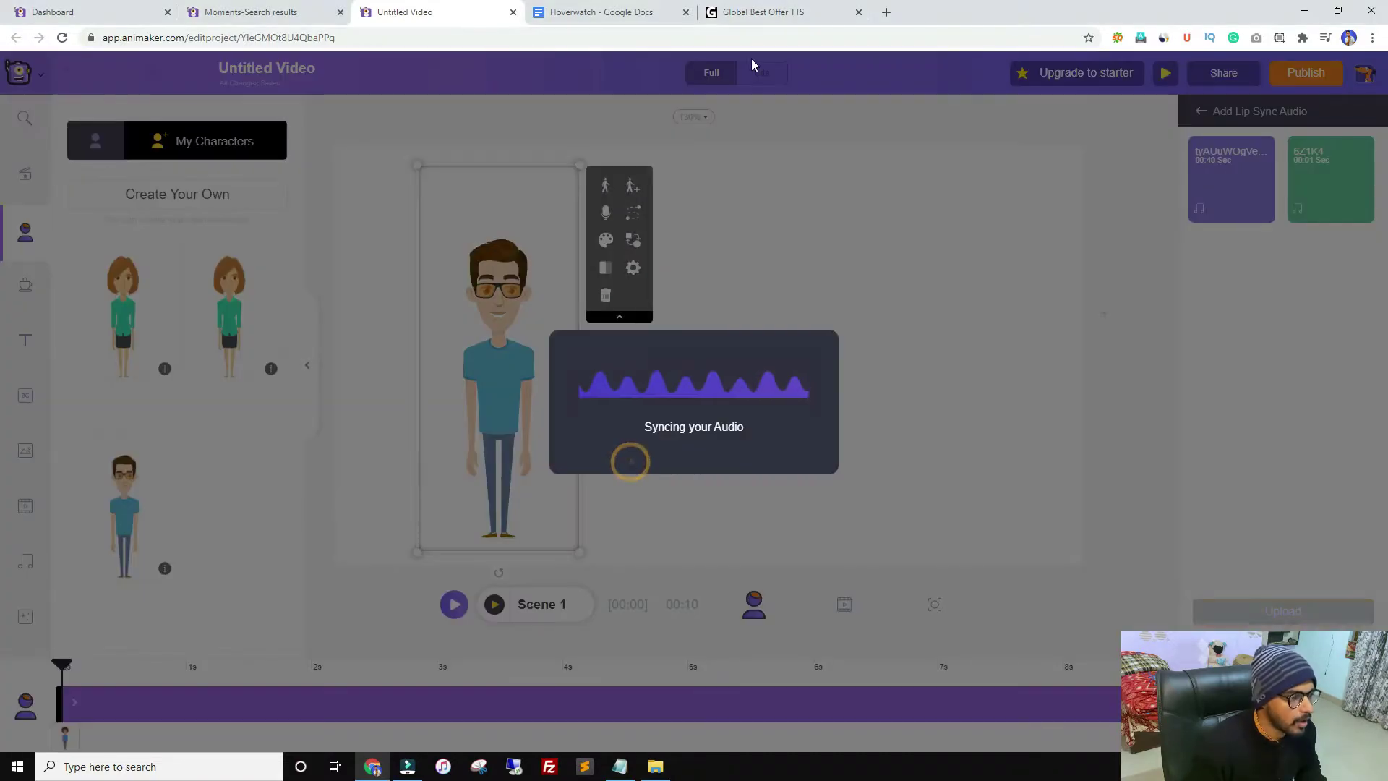
Switch to Global Best Offer TTS to review the script text and voice settings, and return to the video project
left_click(818, 6)
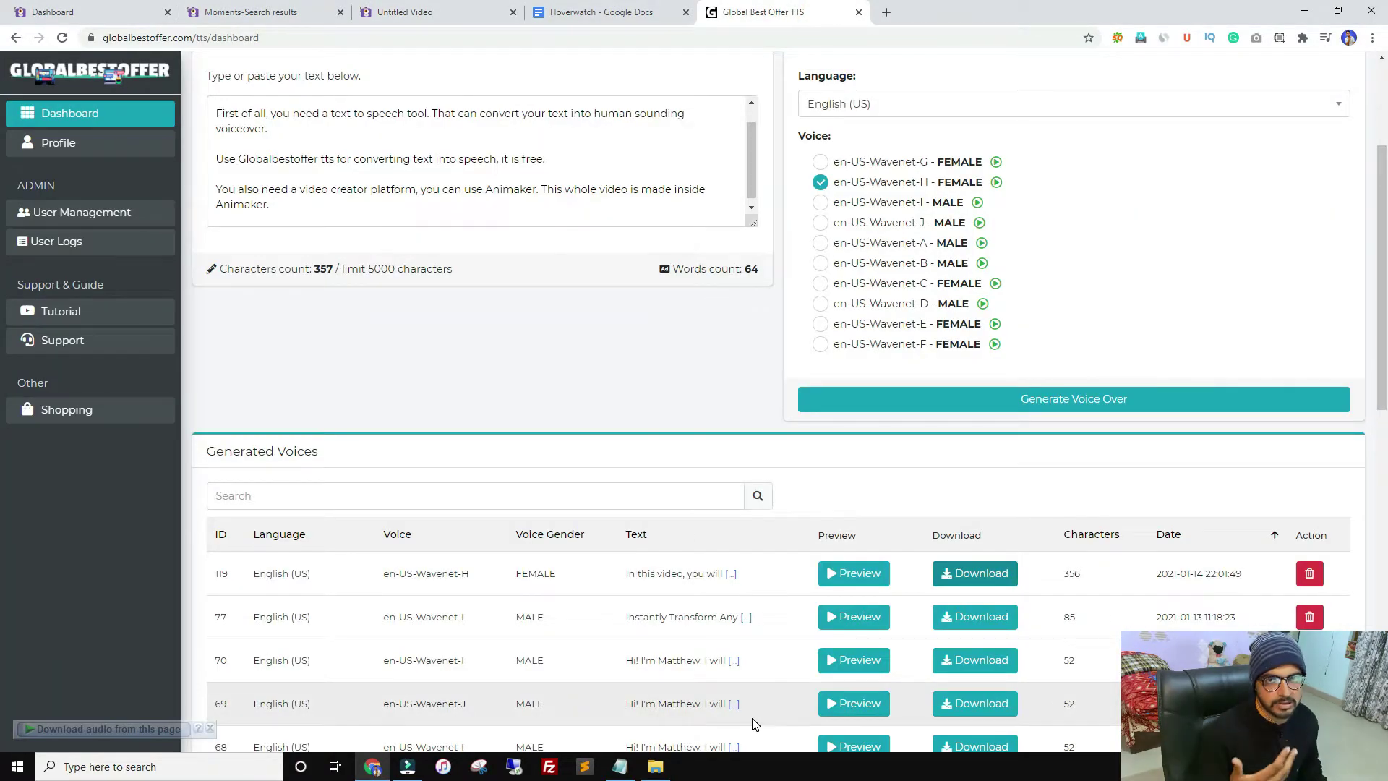
scroll(408, 296, "up", 3)
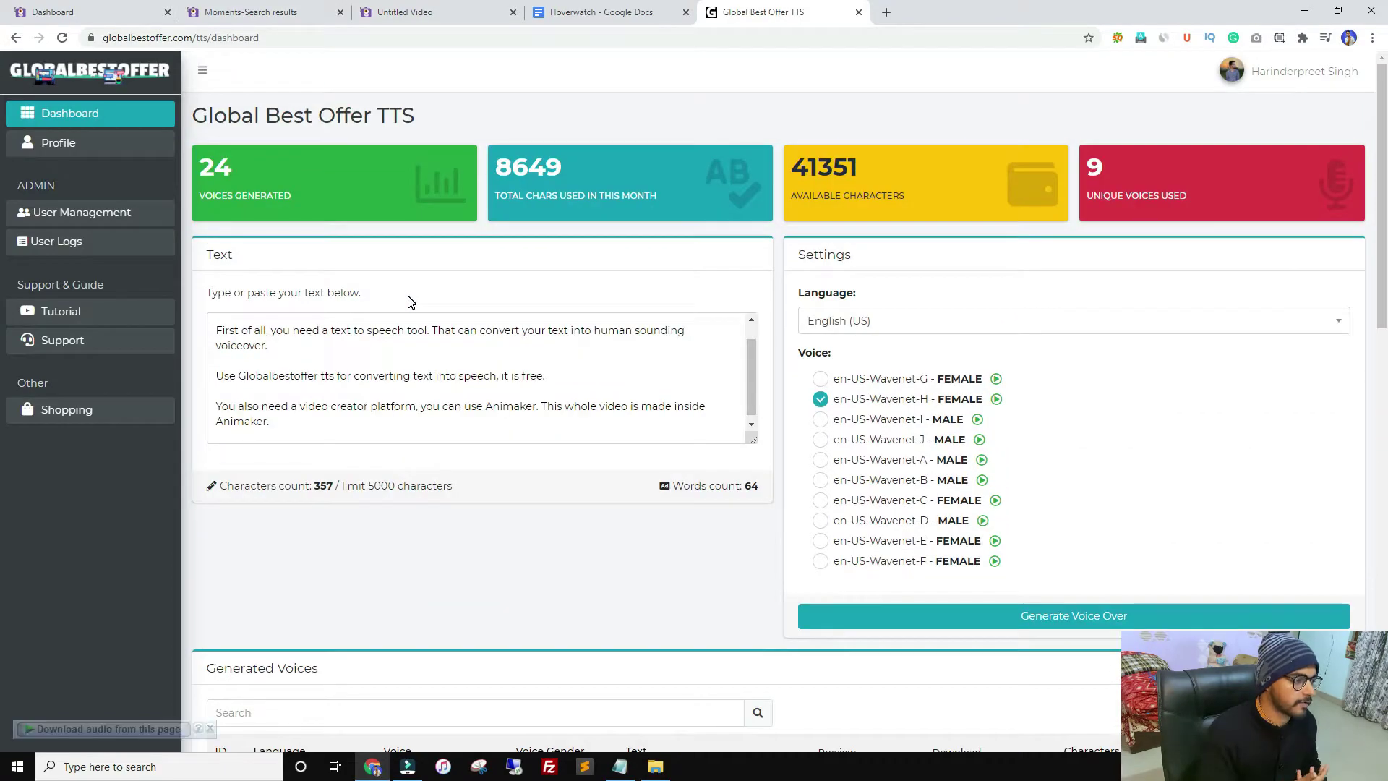
left_click(391, 6)
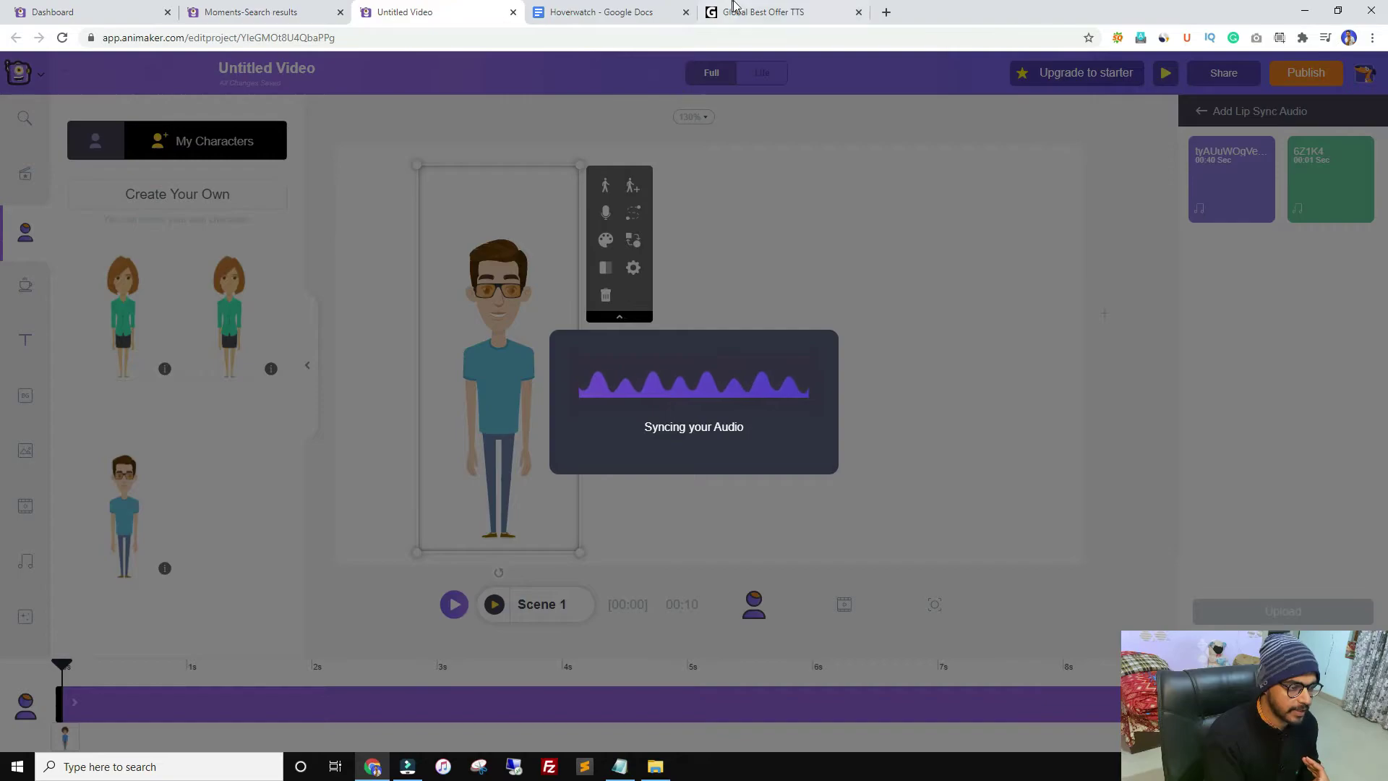
left_click(736, 16)
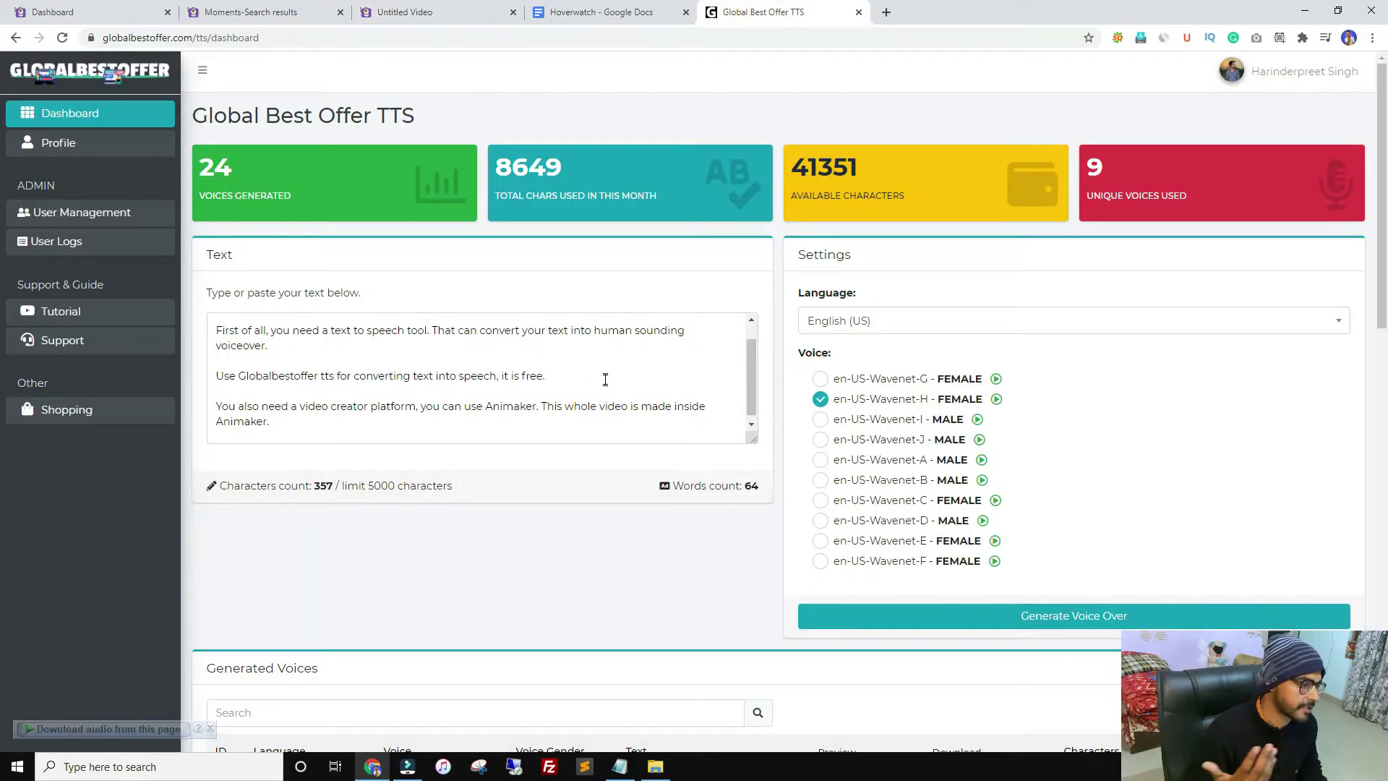
left_click(448, 13)
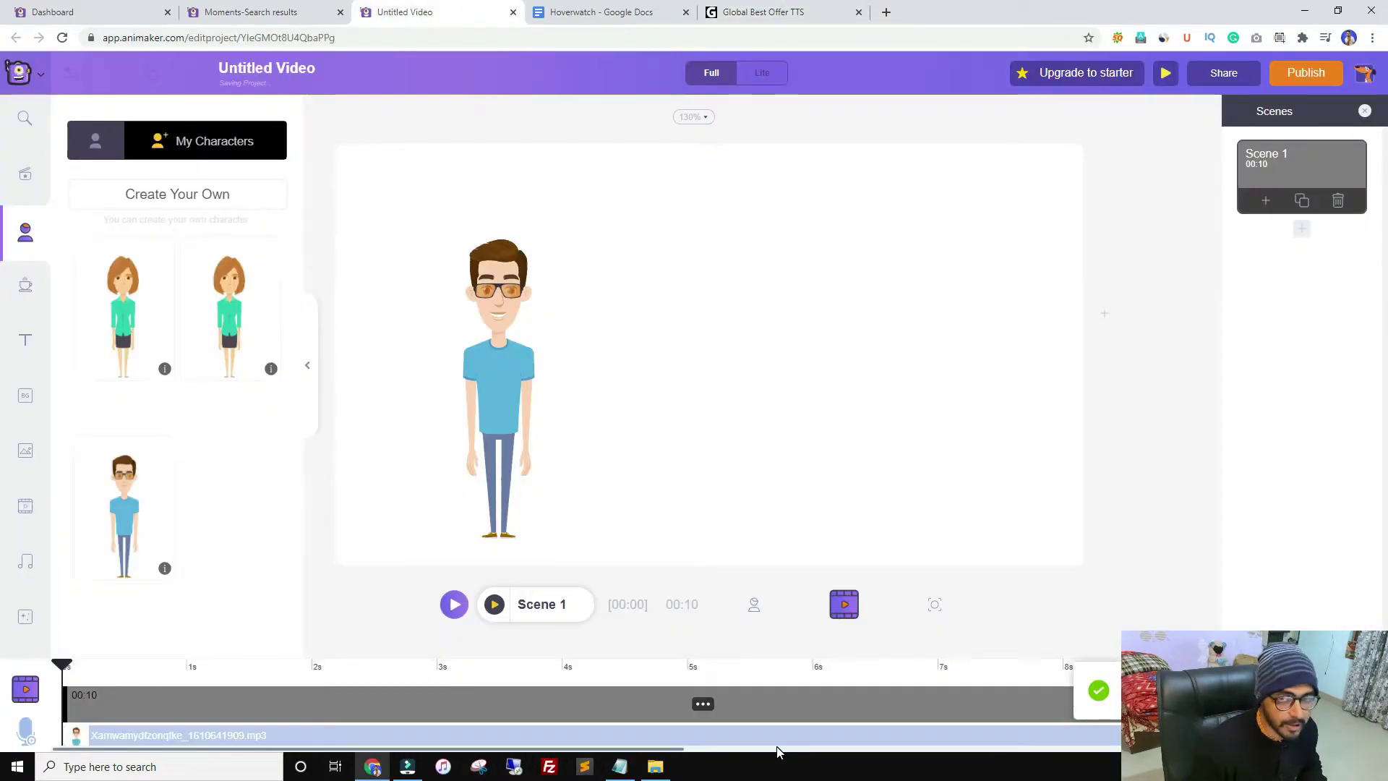
Replace the man with the woman in the green shirt, add the voice-over as her lip-sync audio, and shift her slightly down
left_click(471, 362)
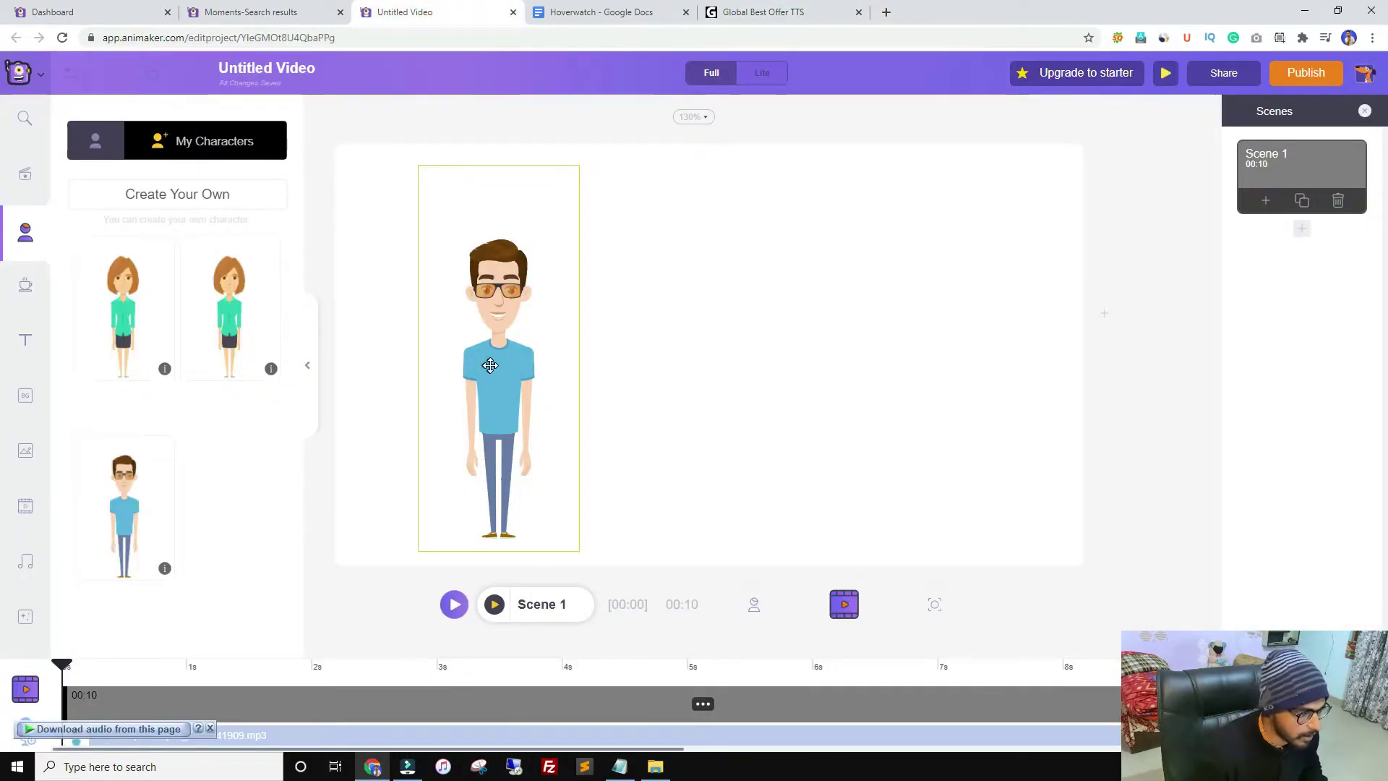
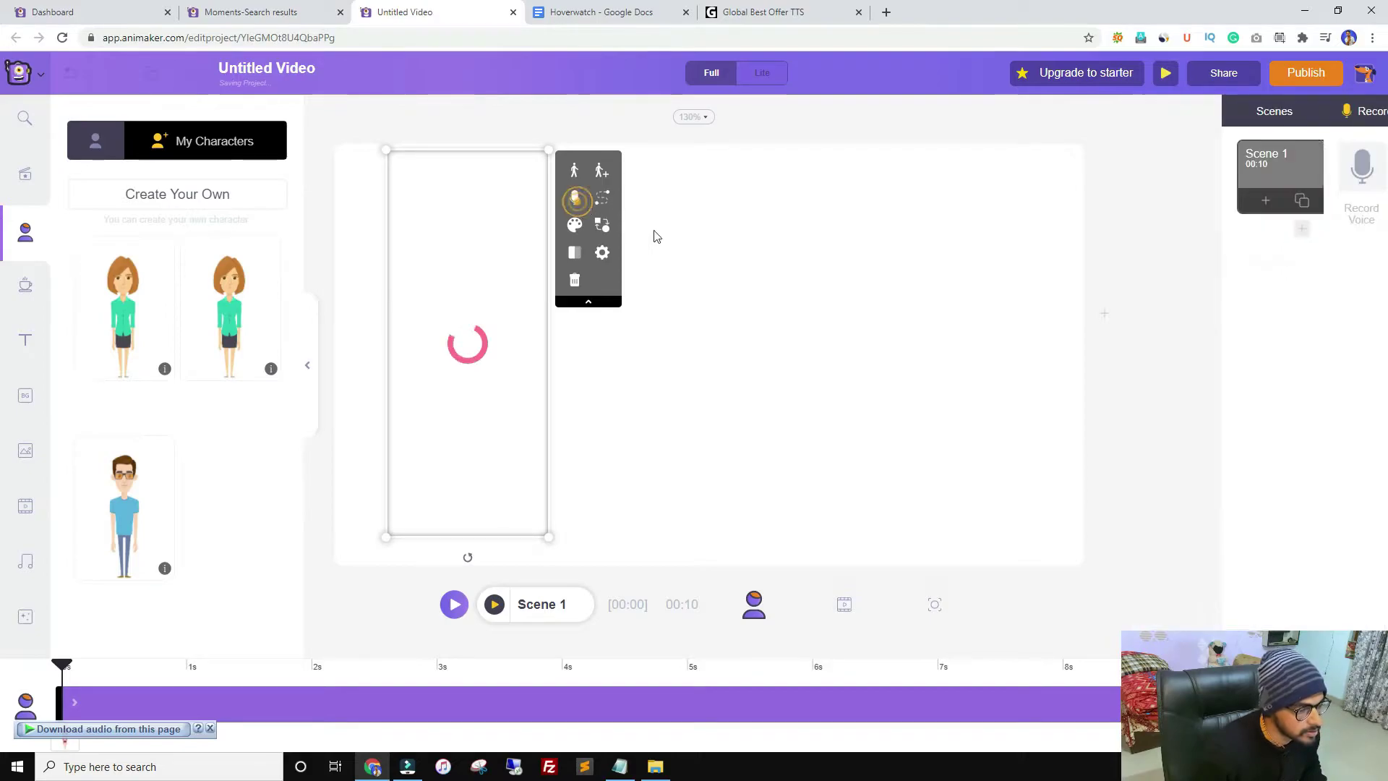
left_click(1355, 242)
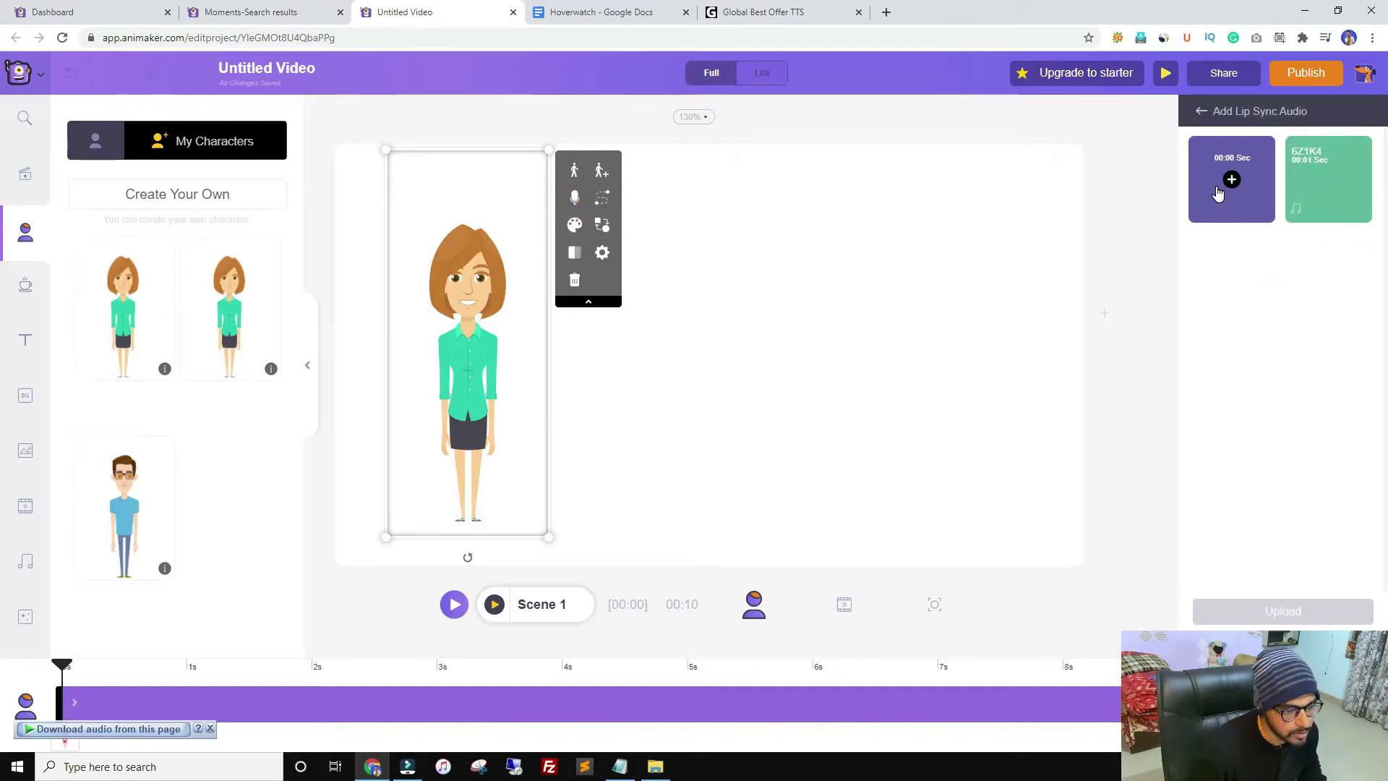
left_click(1326, 180)
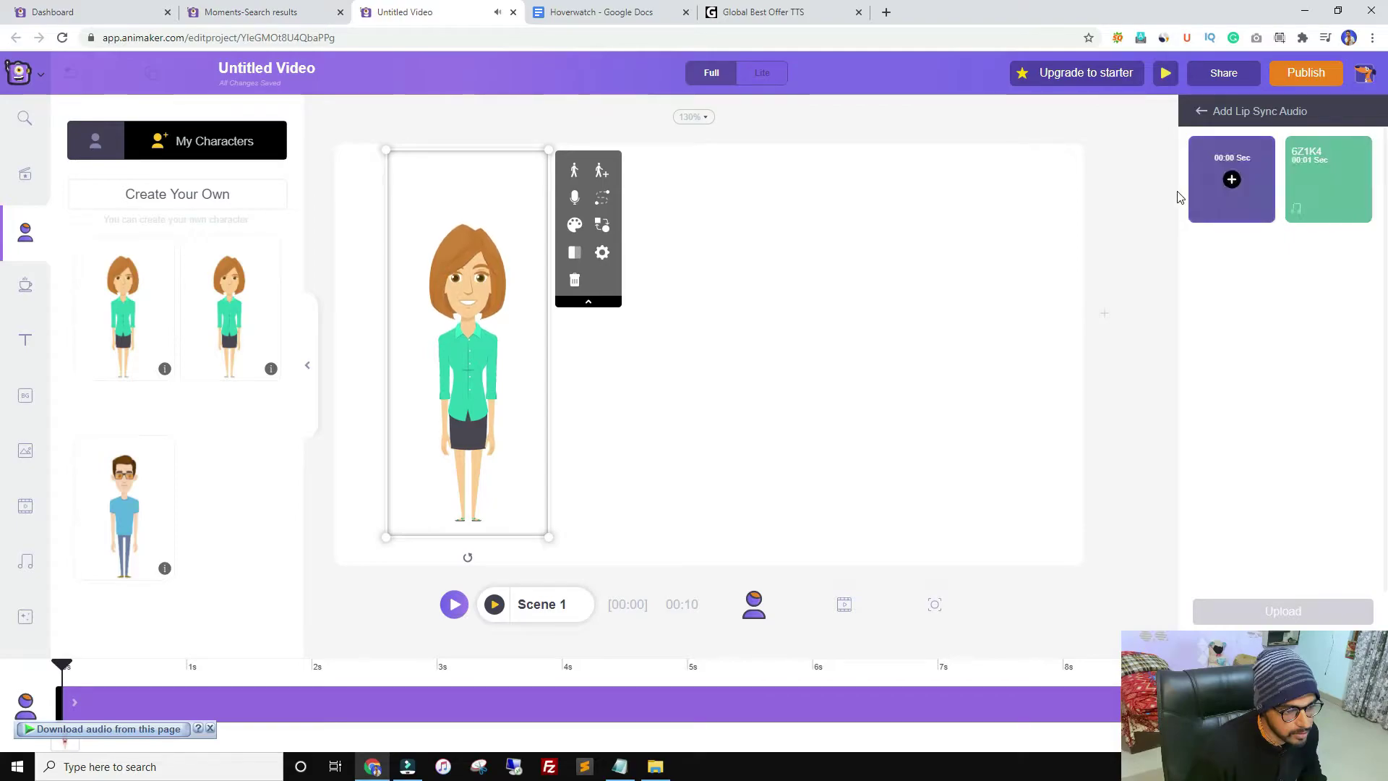
left_click(1231, 180)
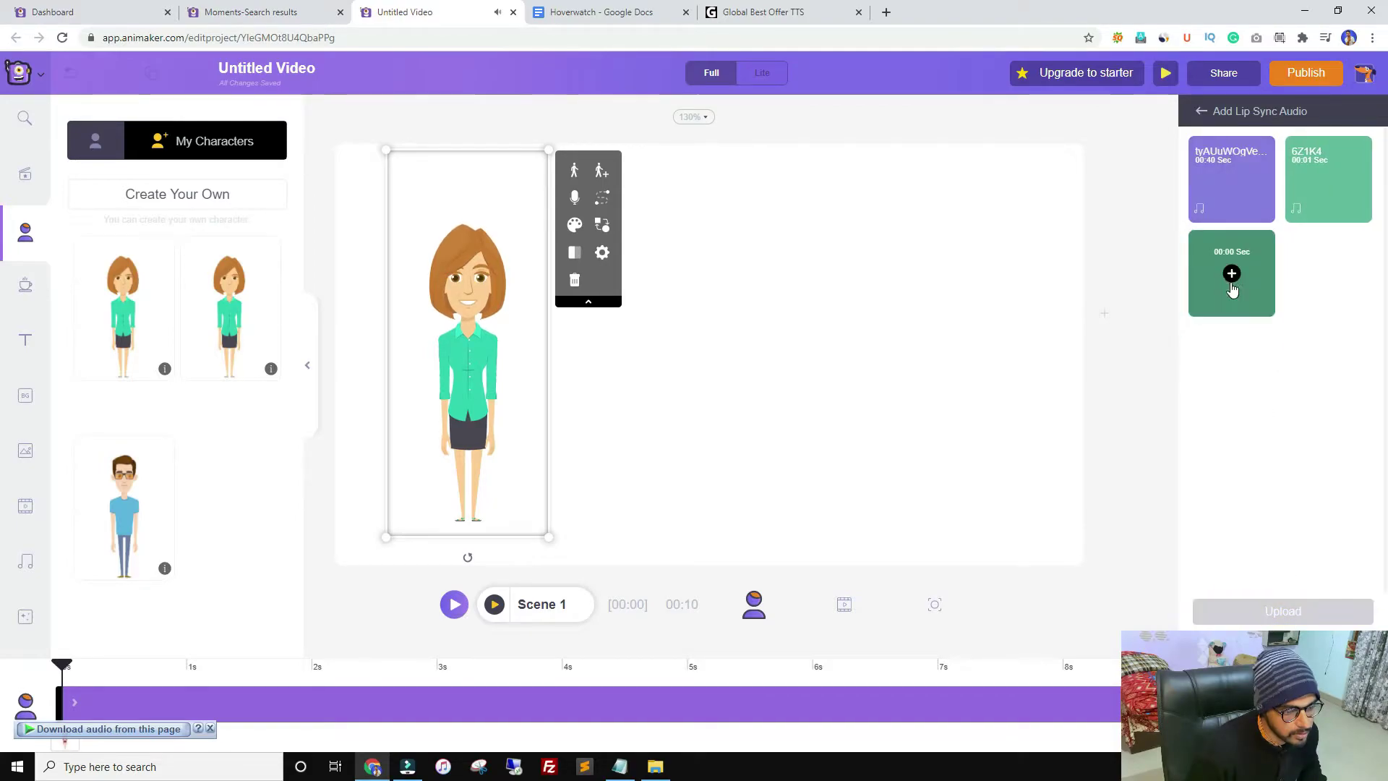
left_click(1233, 286)
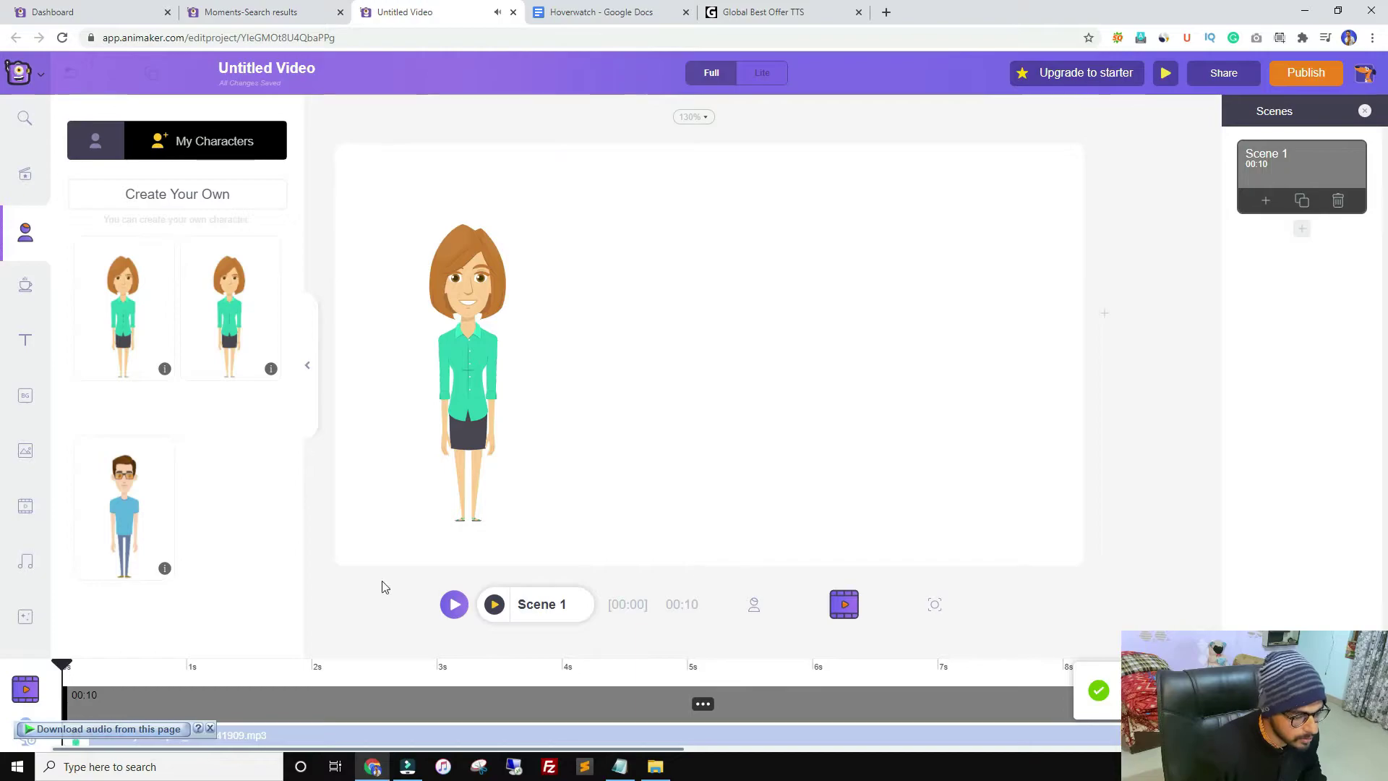
left_click(466, 376)
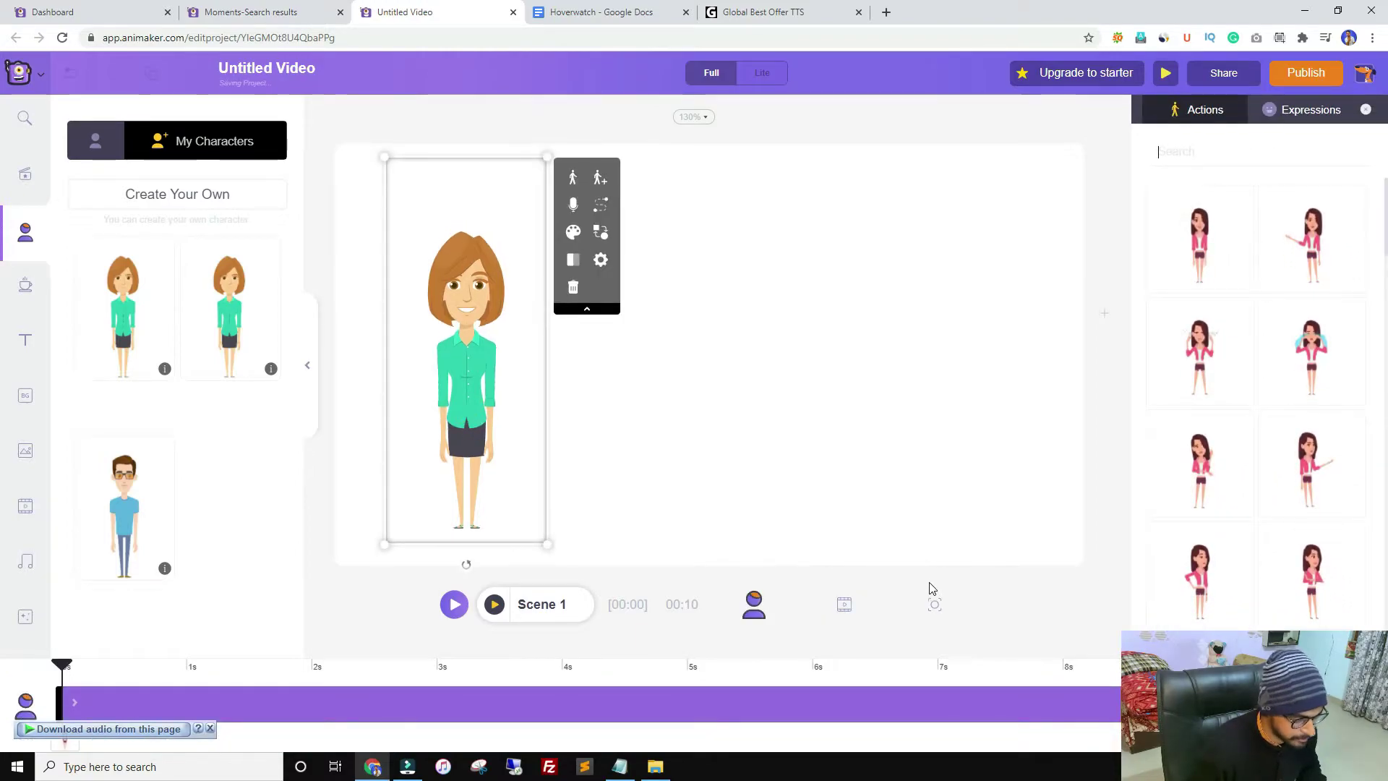
Copy the script's opening sentence from the Hoverwatch Google Docs document and return to the video project
left_click(562, 12)
left_click(629, 256)
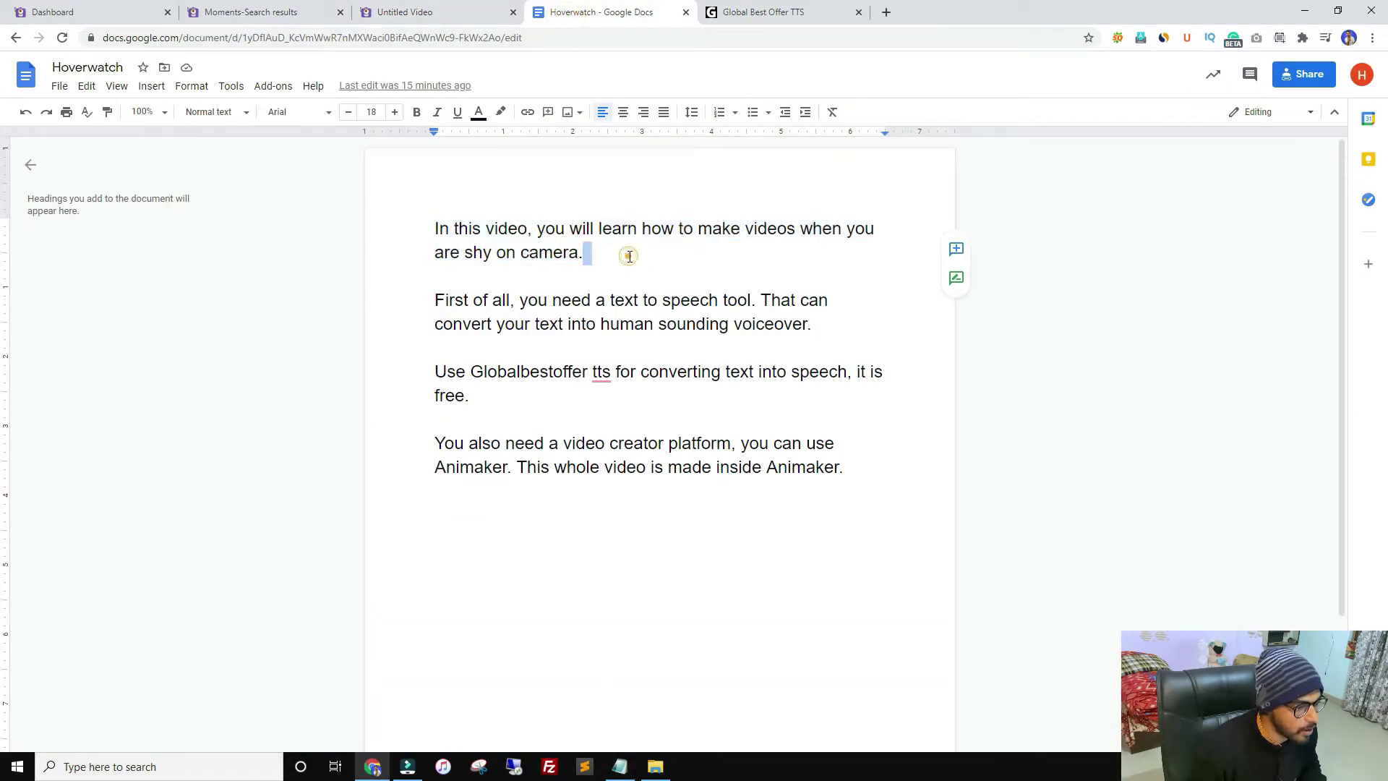
left_click_drag(601, 254, 413, 227)
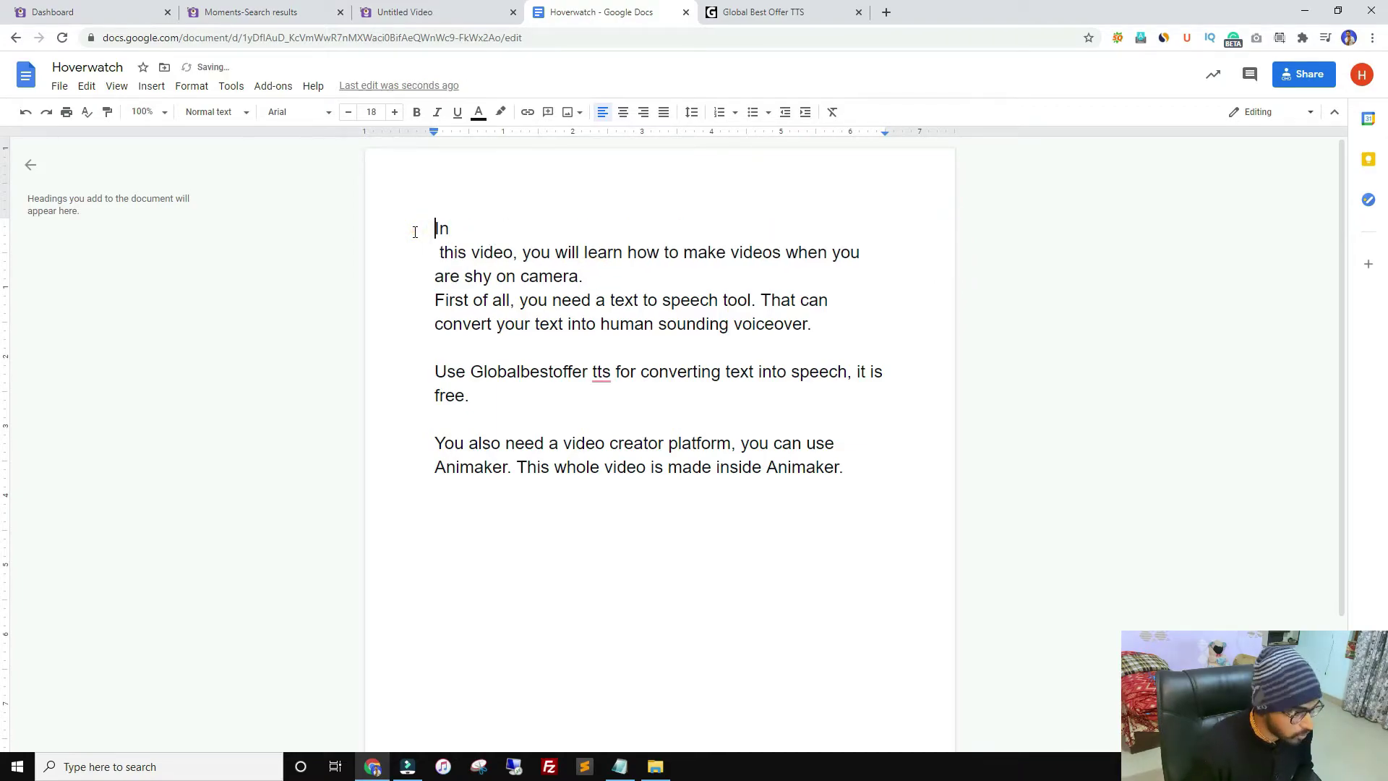
key("ctrl+z")
left_click_drag(593, 253, 377, 224)
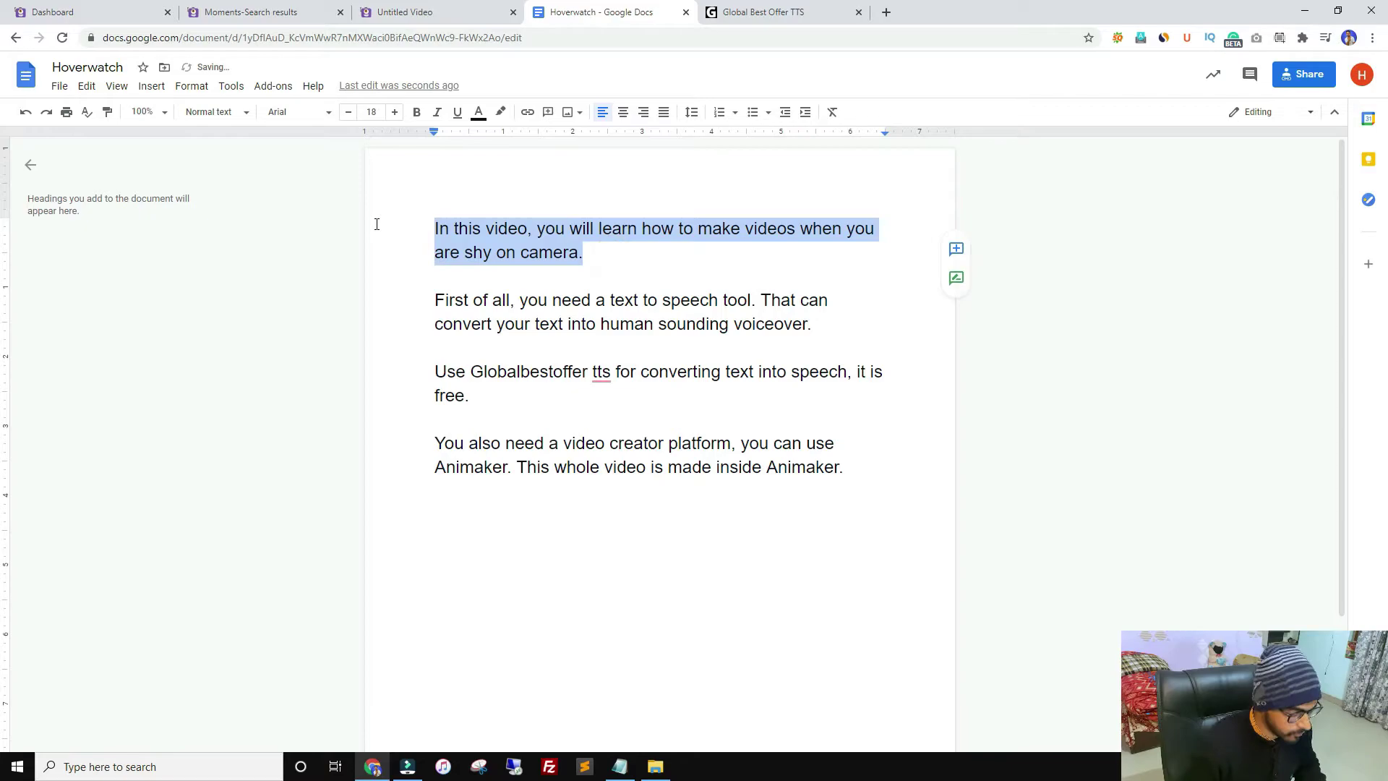
left_click(402, 13)
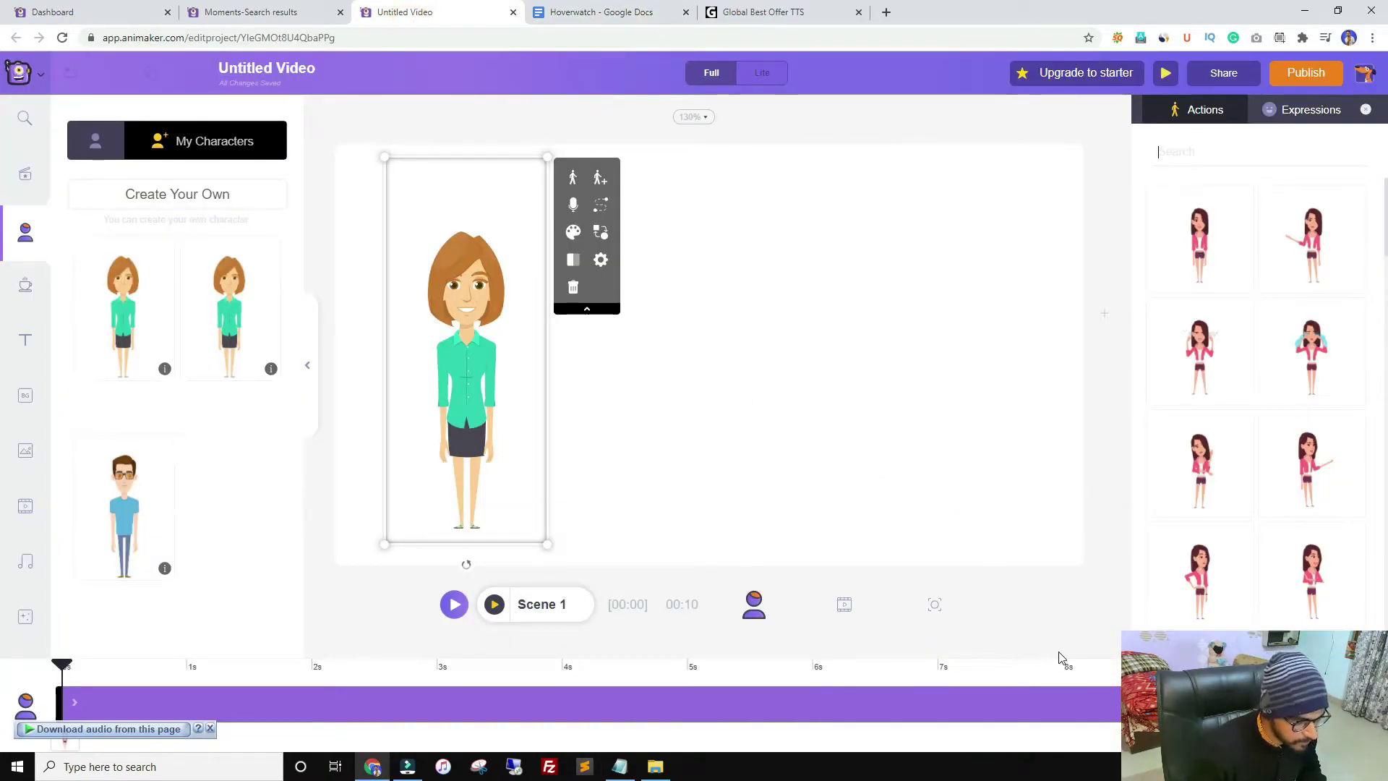
Dismiss the audio download prompt, then preview the woman's lip-sync and shorten Scene 1 to 4 seconds
left_click(210, 728)
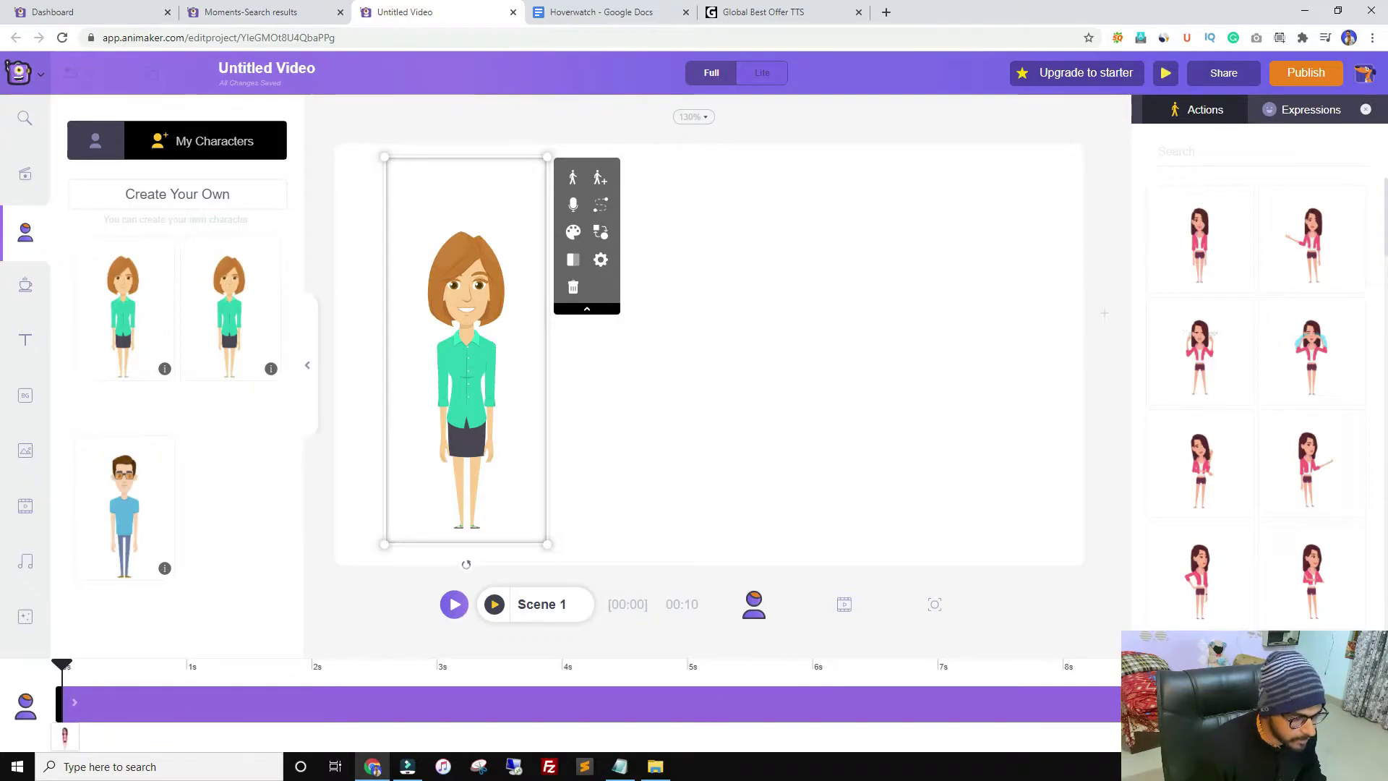
left_click(455, 606)
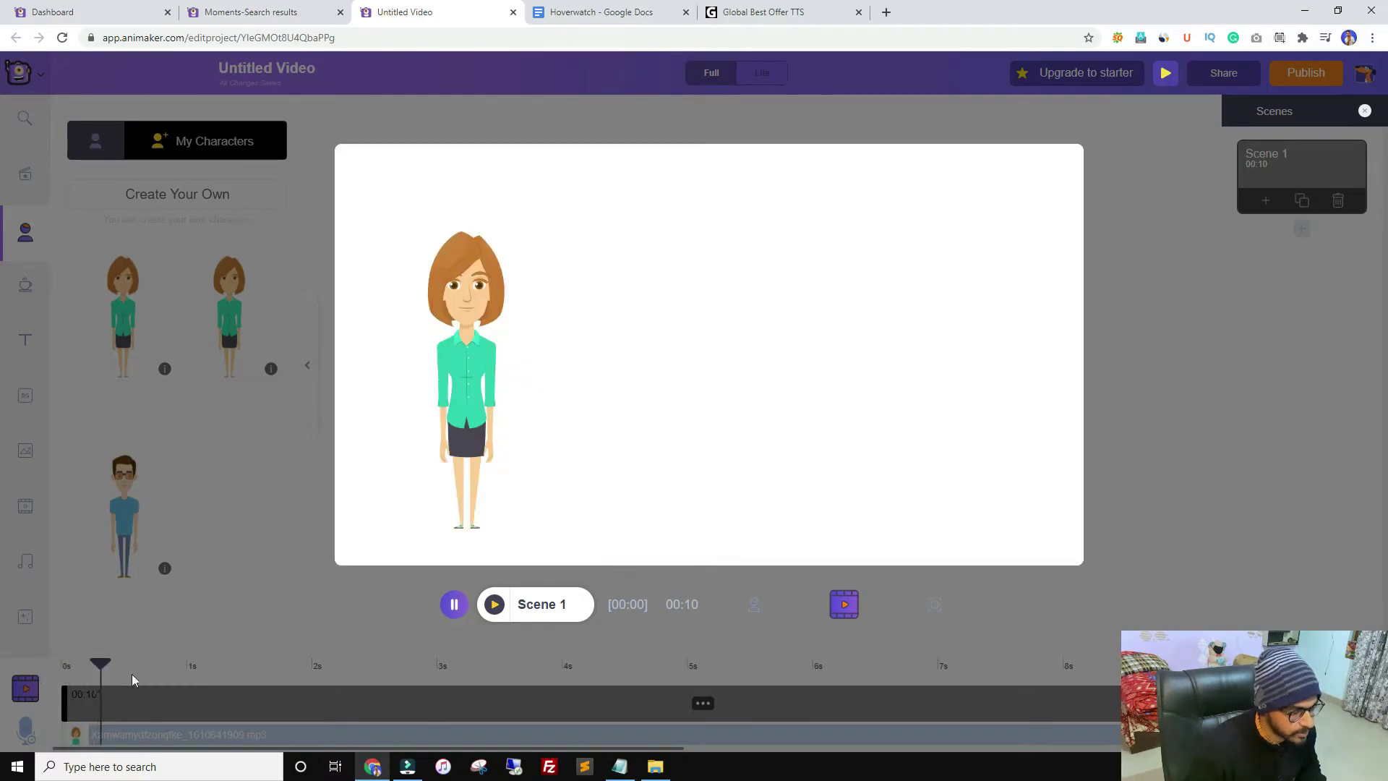
left_click(454, 607)
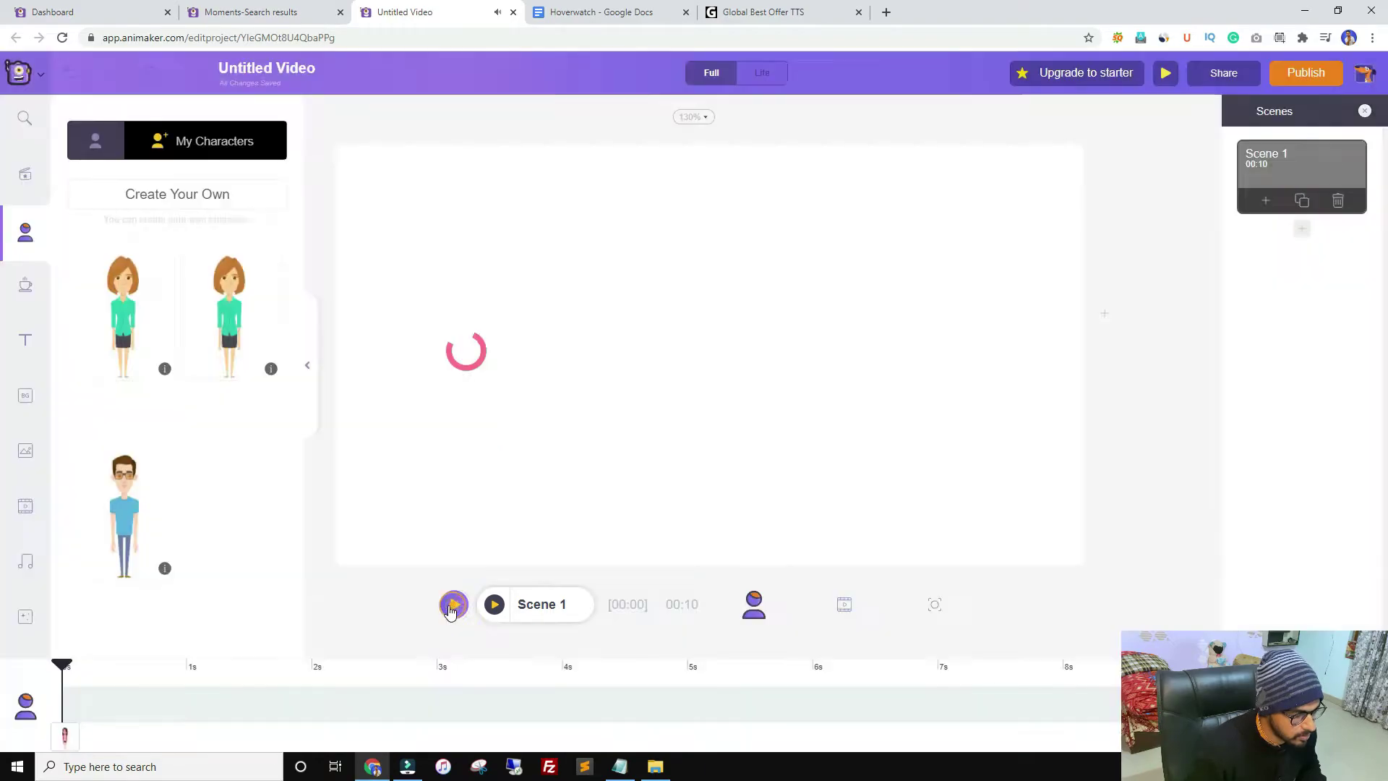
left_click(569, 708)
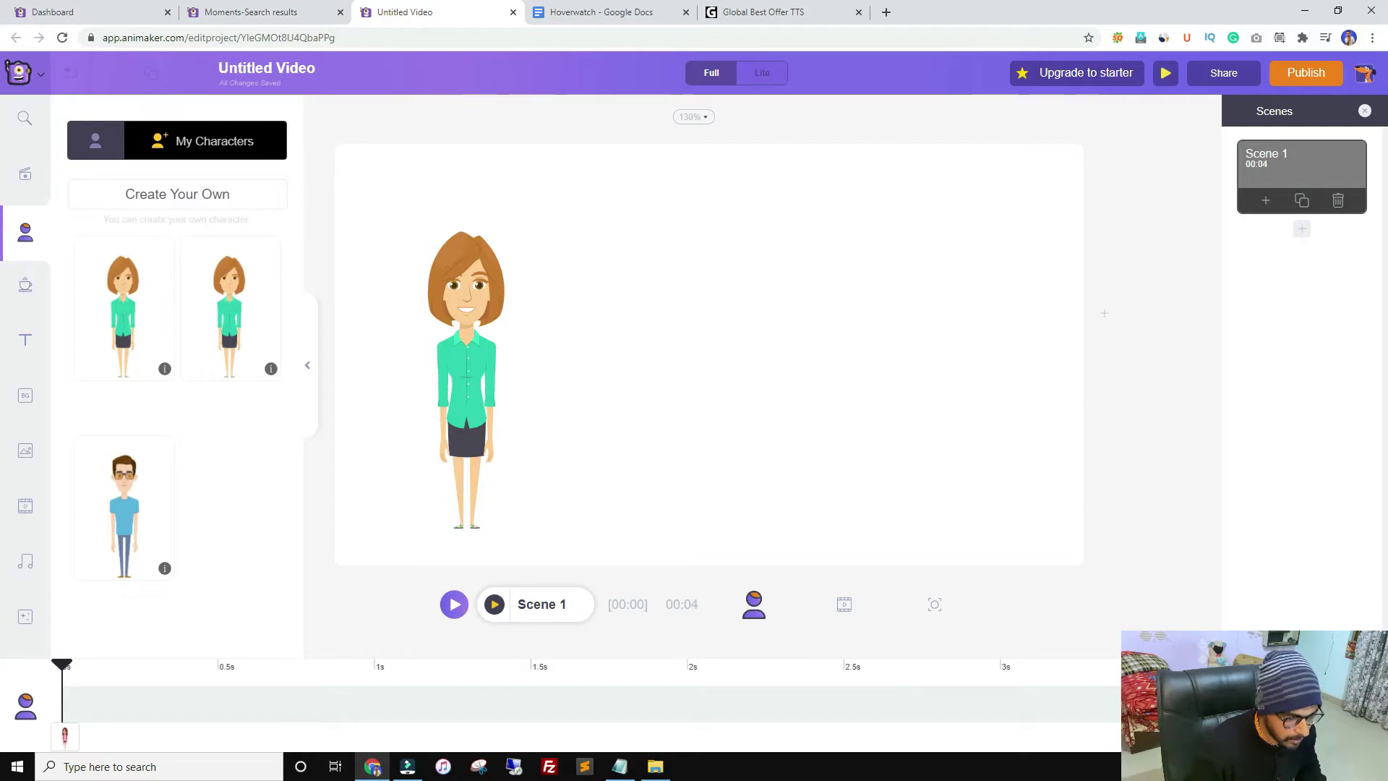
left_click(63, 736)
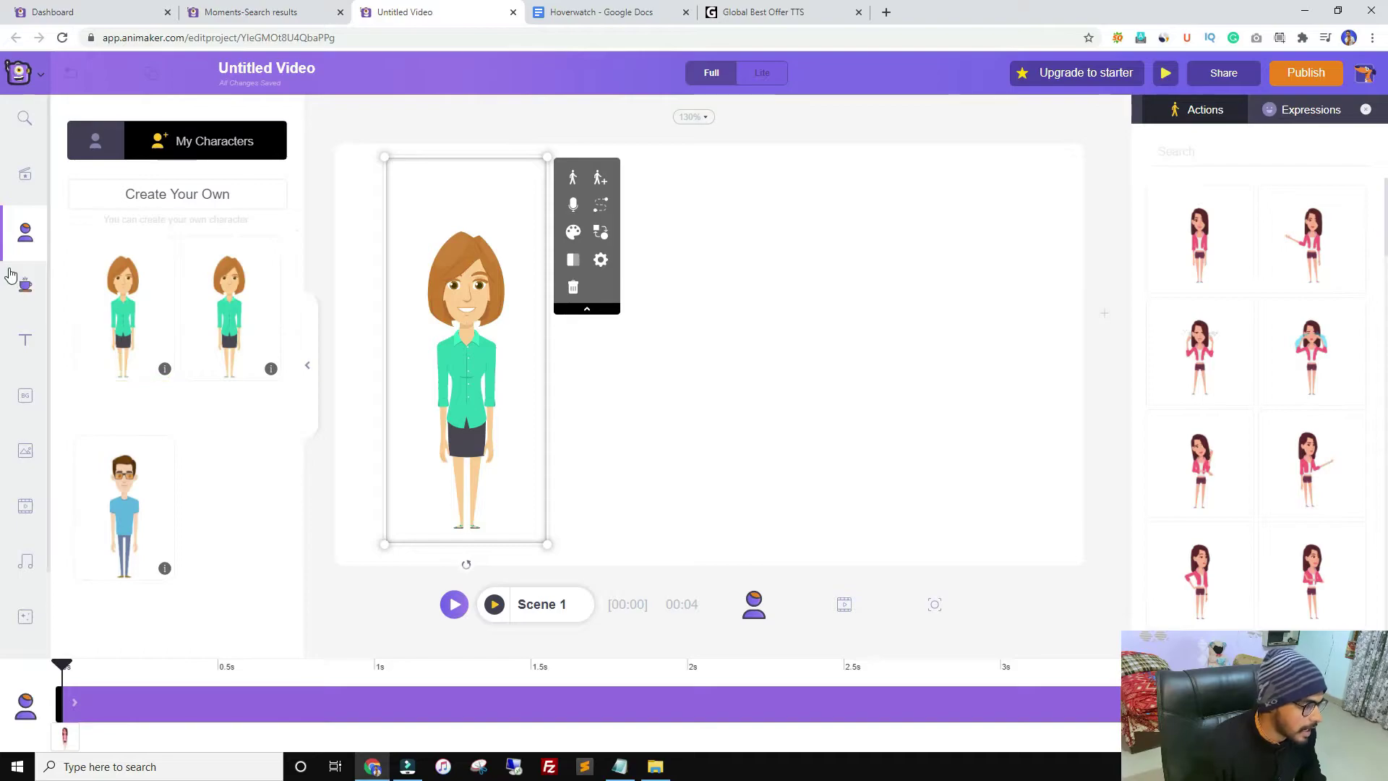
Add a heading at about 0.4 s on the timeline and position it beside the woman's head
left_click(26, 347)
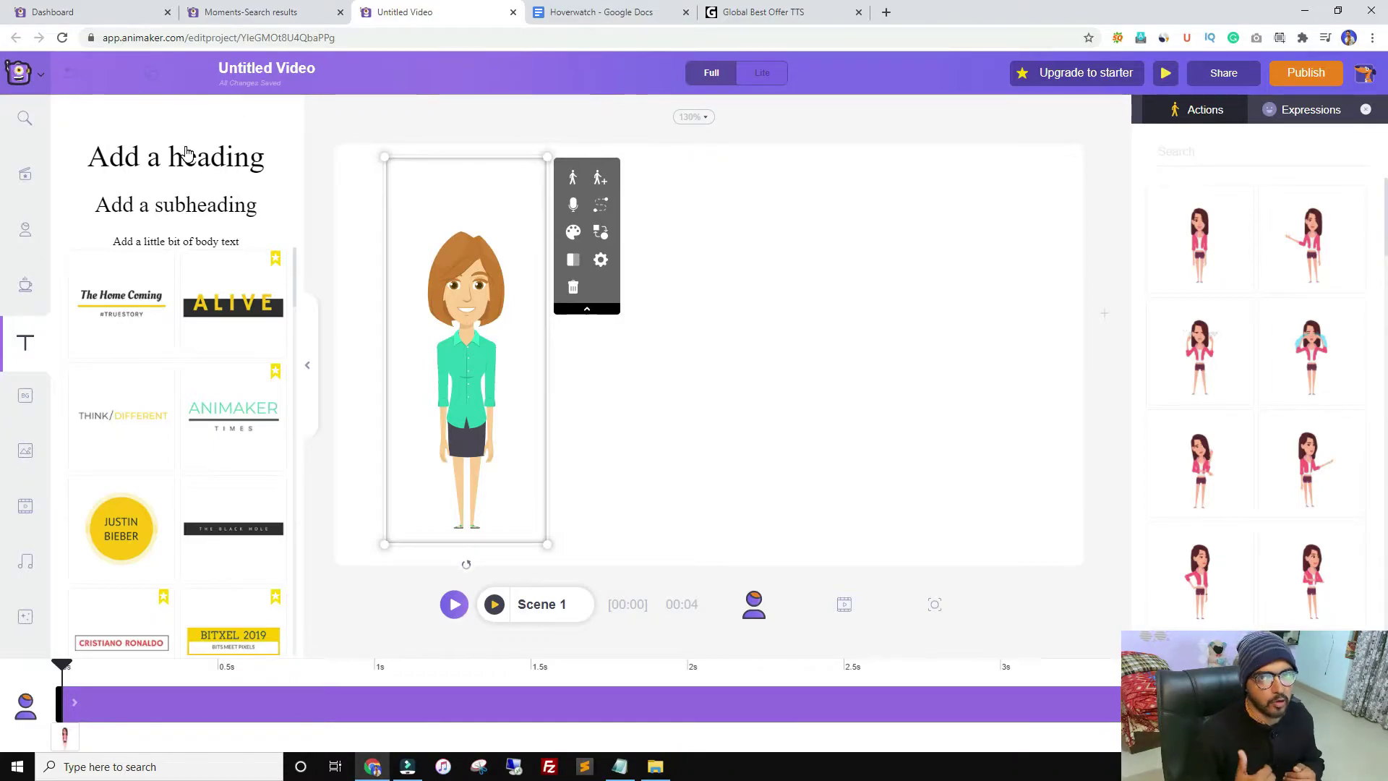
left_click(56, 664)
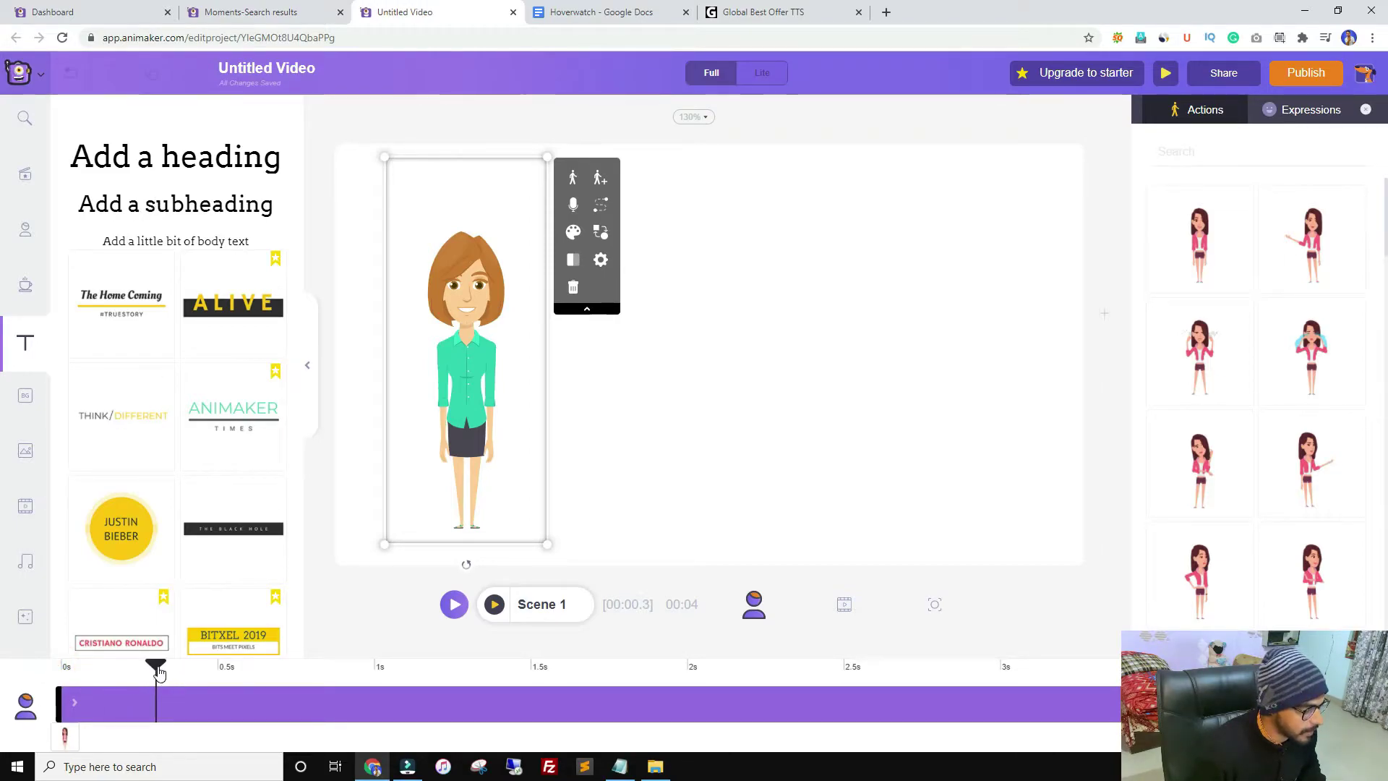
left_click_drag(156, 664, 406, 665)
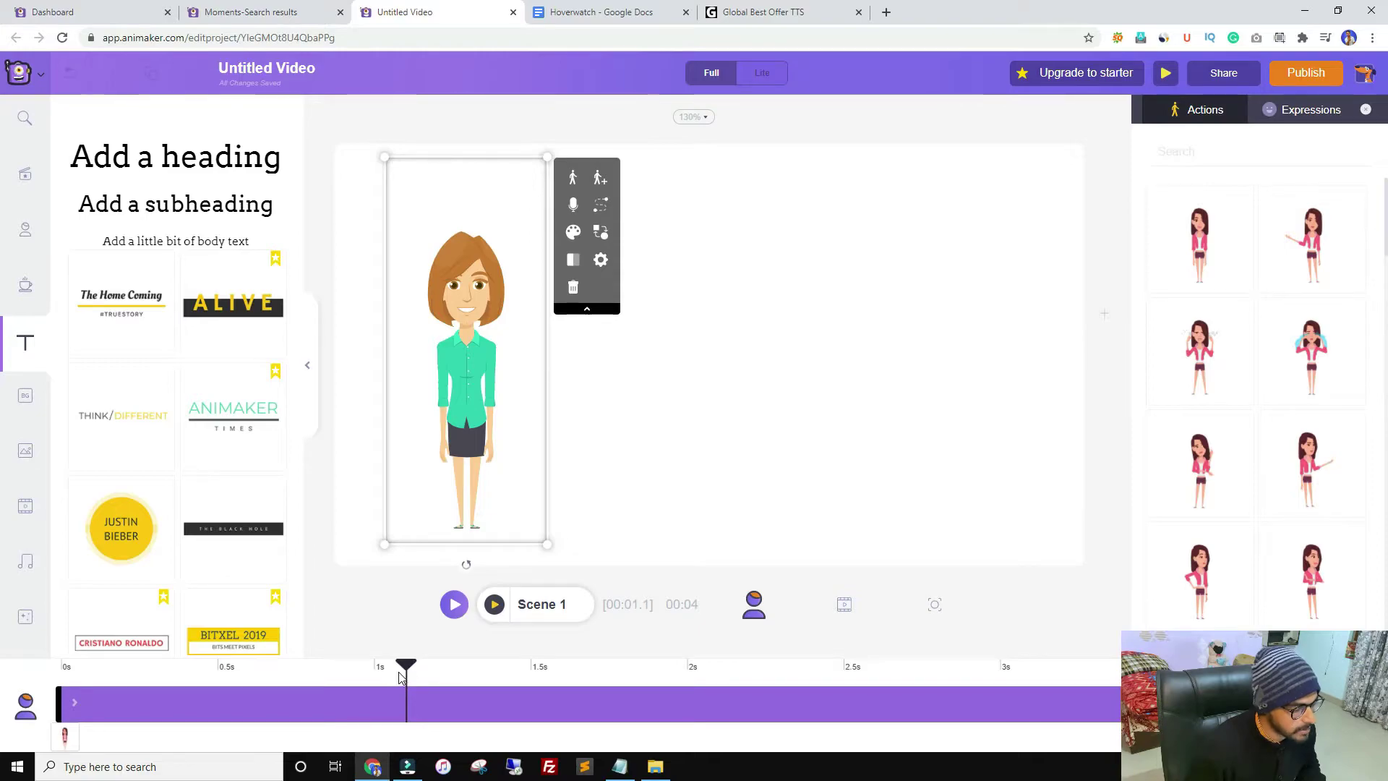
left_click_drag(407, 673, 200, 705)
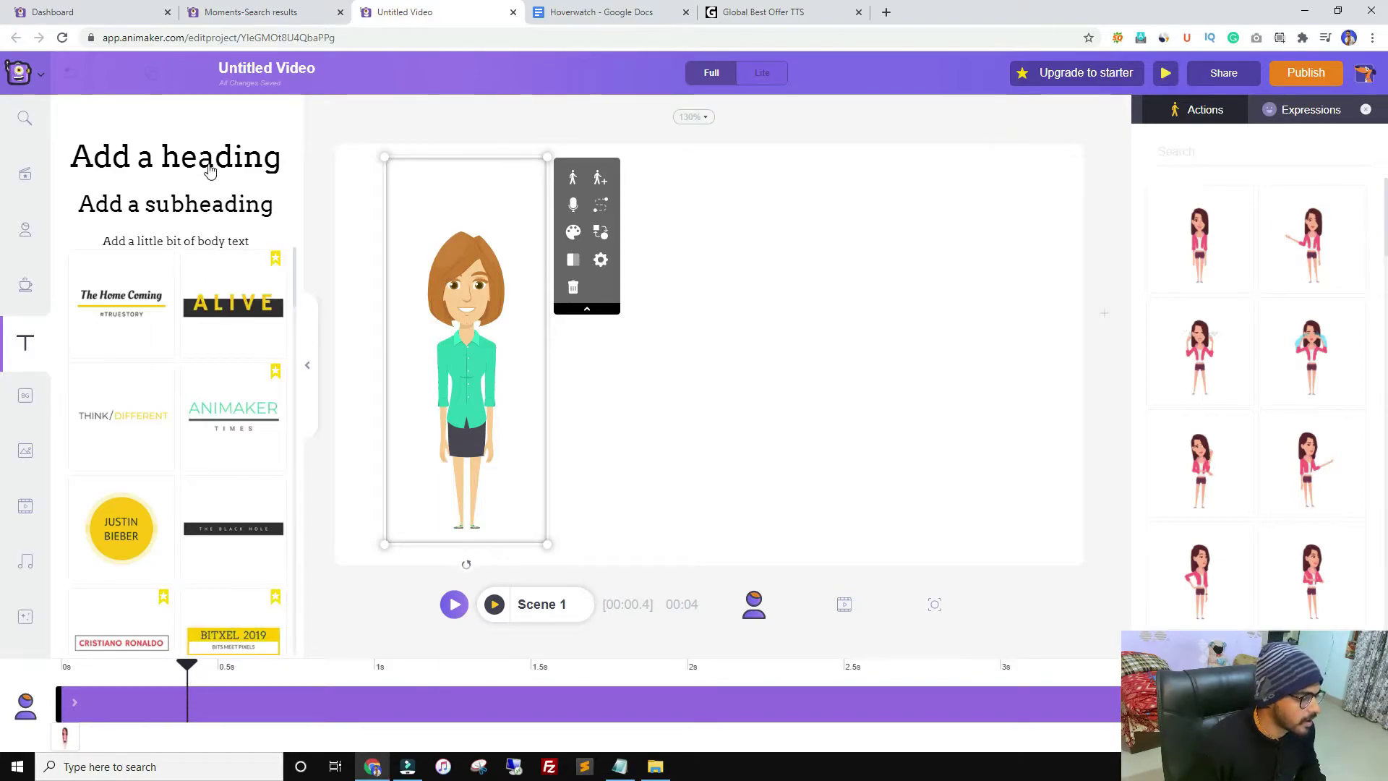
left_click(146, 163)
left_click_drag(720, 316, 750, 247)
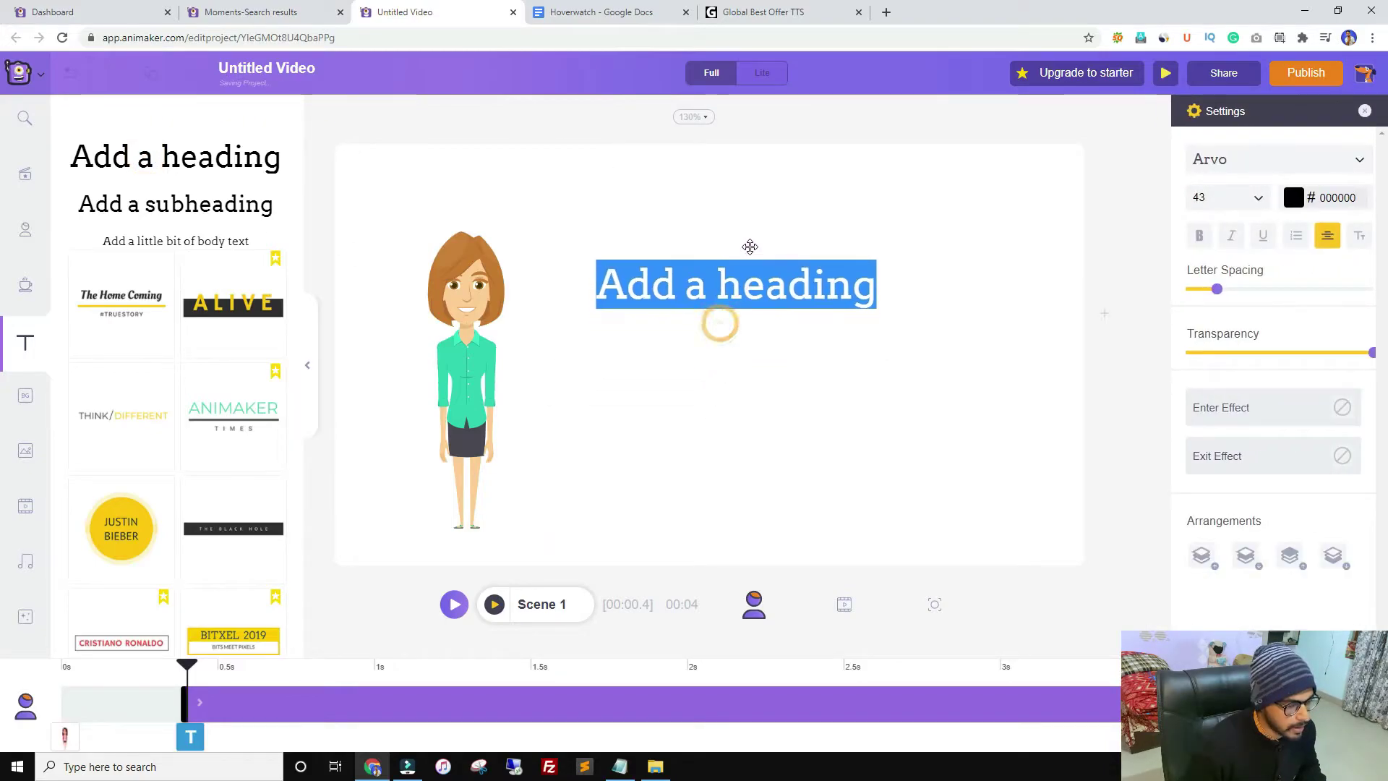
Change the heading's font to Bowlby One SC
left_click(1258, 162)
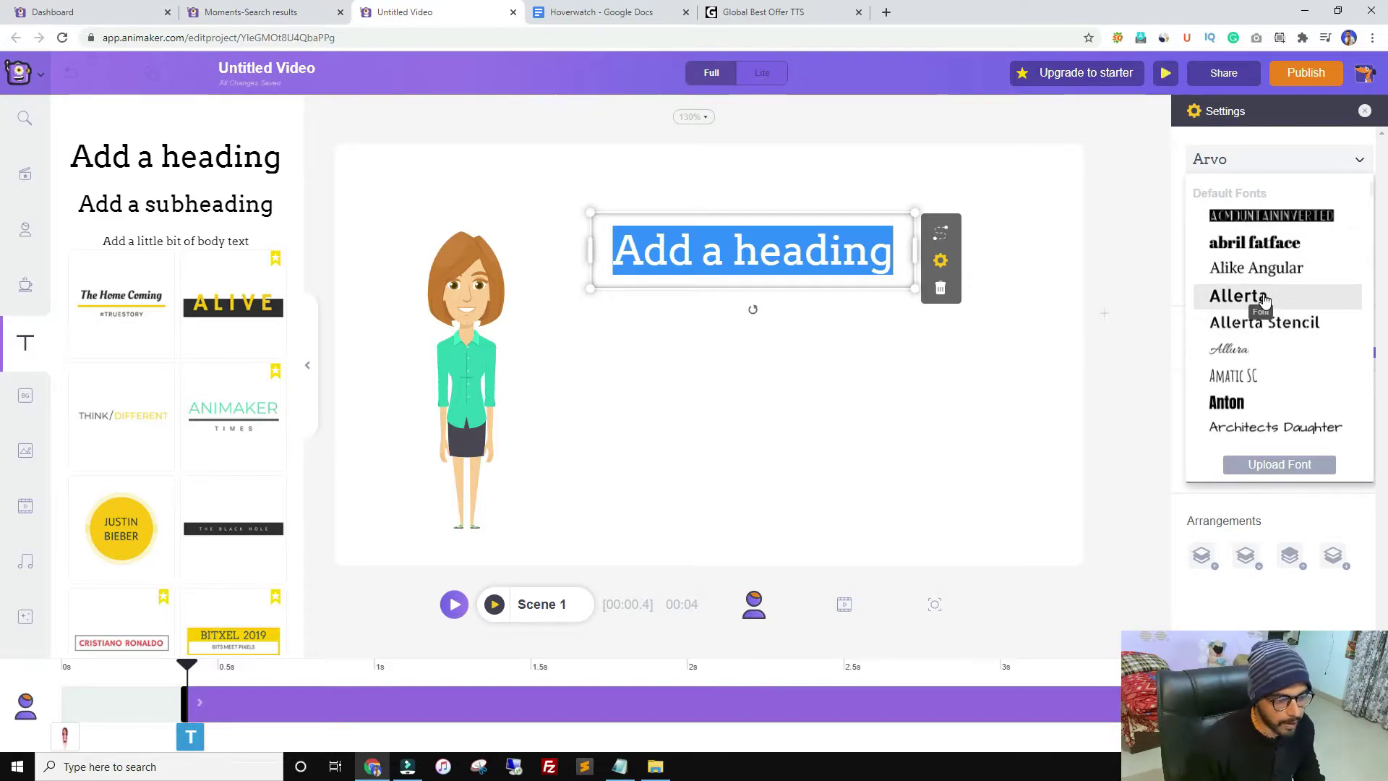
scroll(1268, 338, "down", 10)
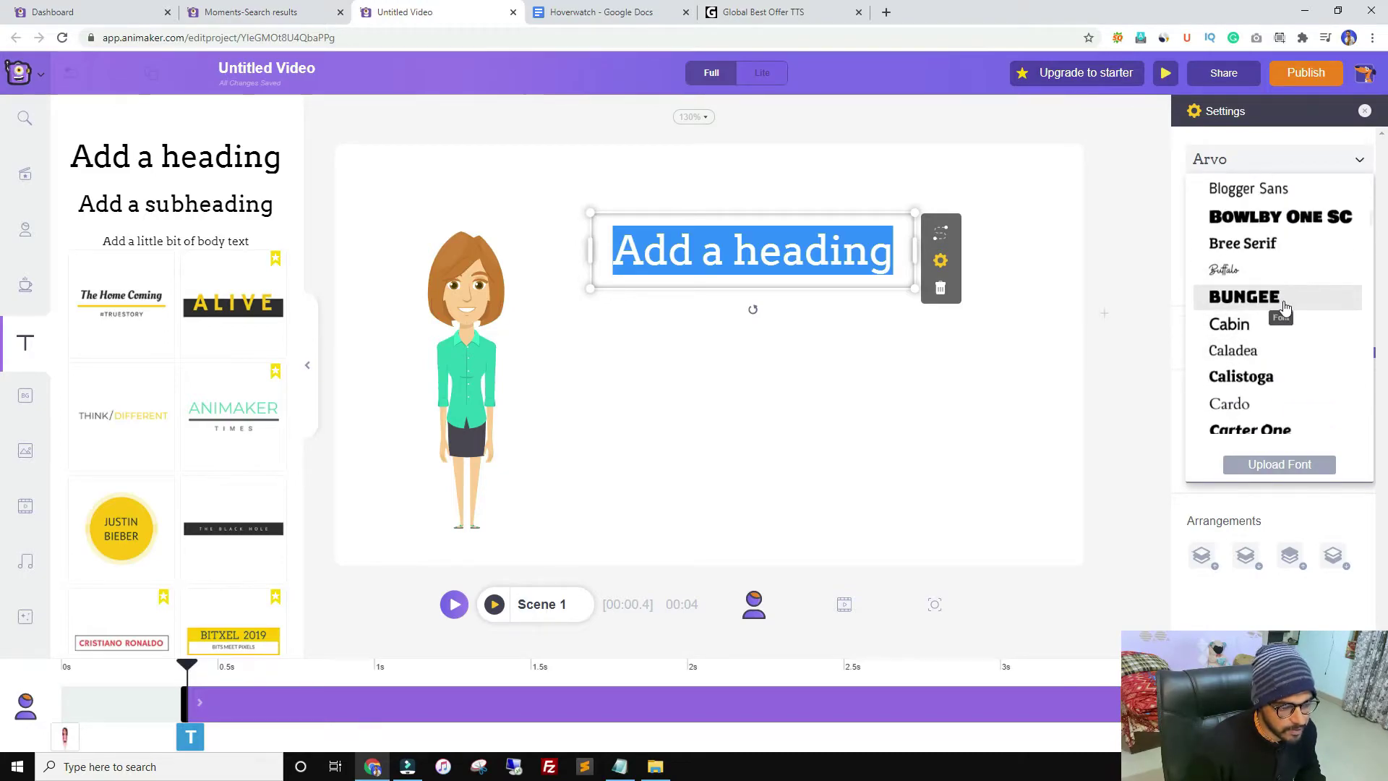
left_click(1294, 217)
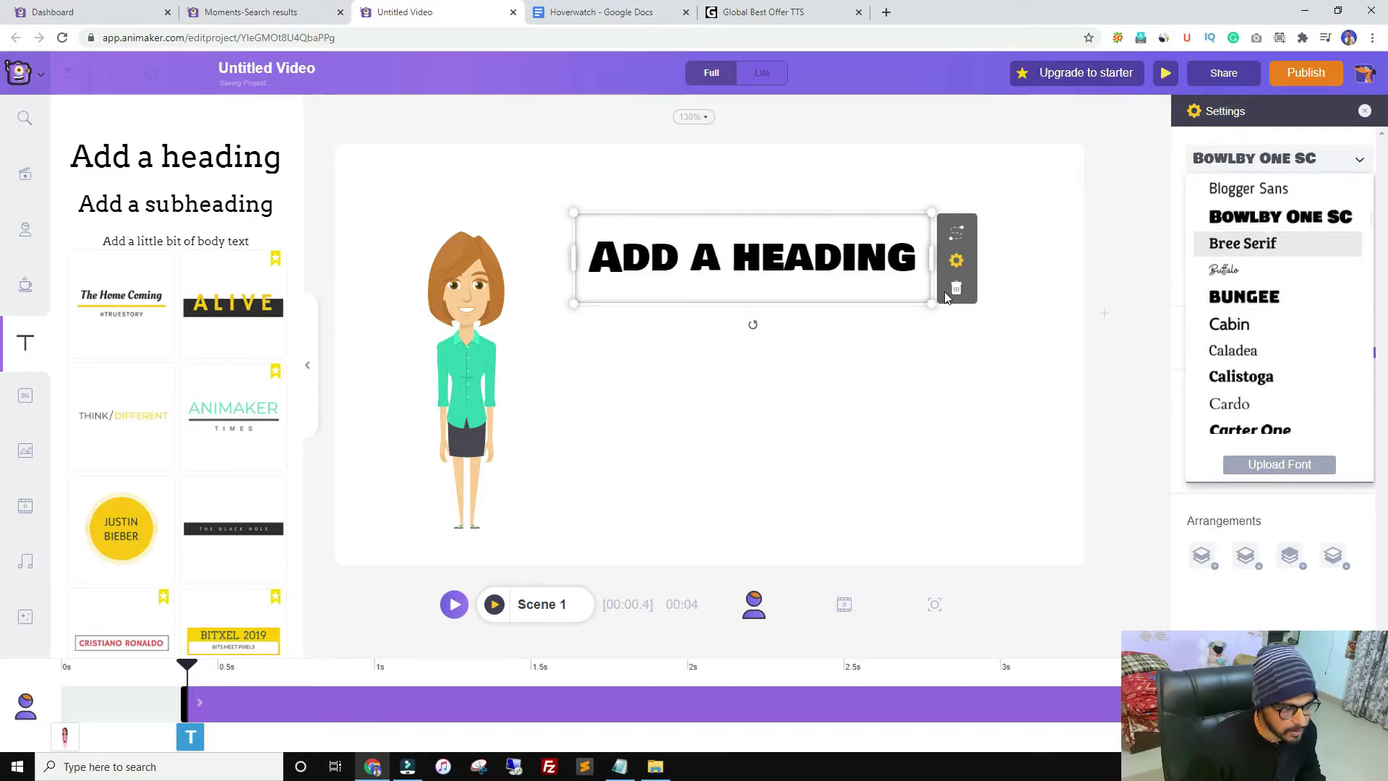
left_click(1120, 269)
Give the heading the Big To Normal enter effect and shorten the effect to about 0.8 s
double_click(810, 257)
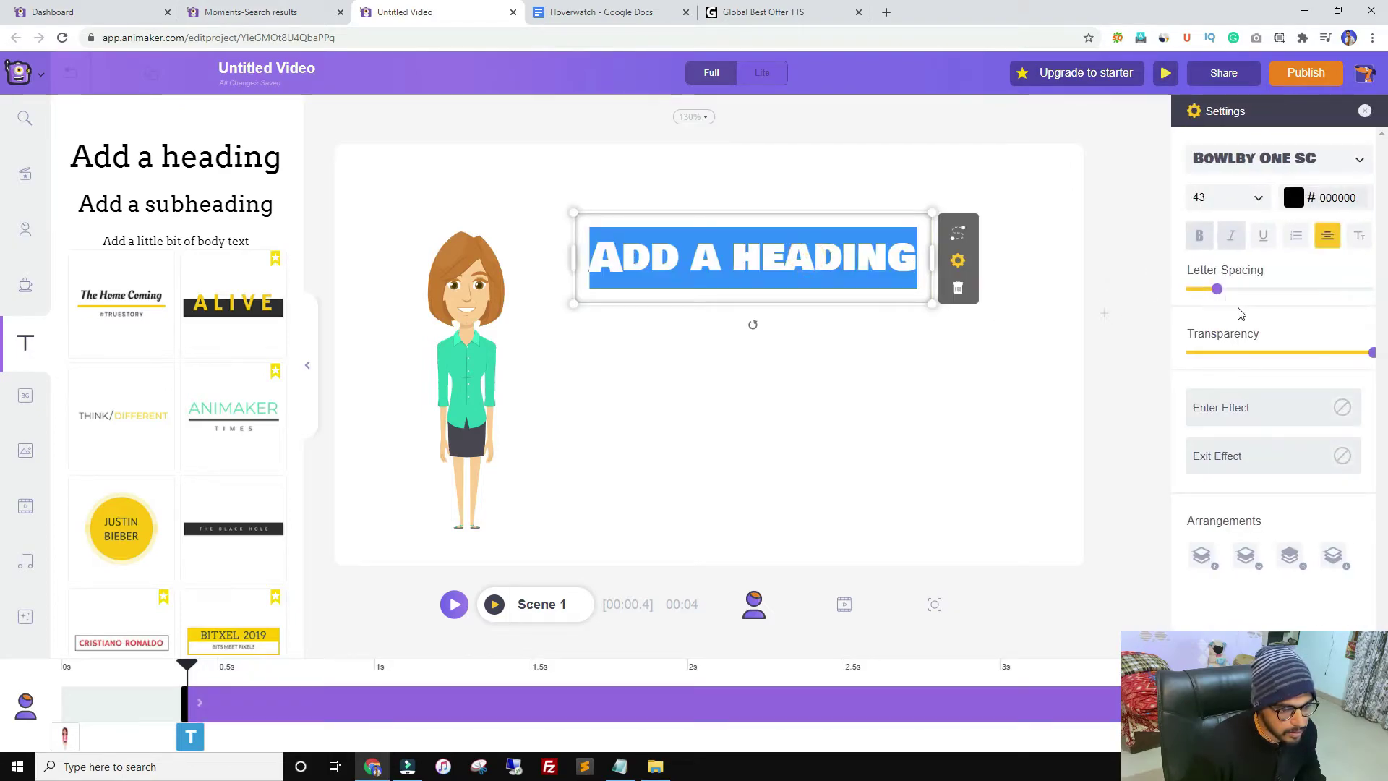
left_click(1237, 412)
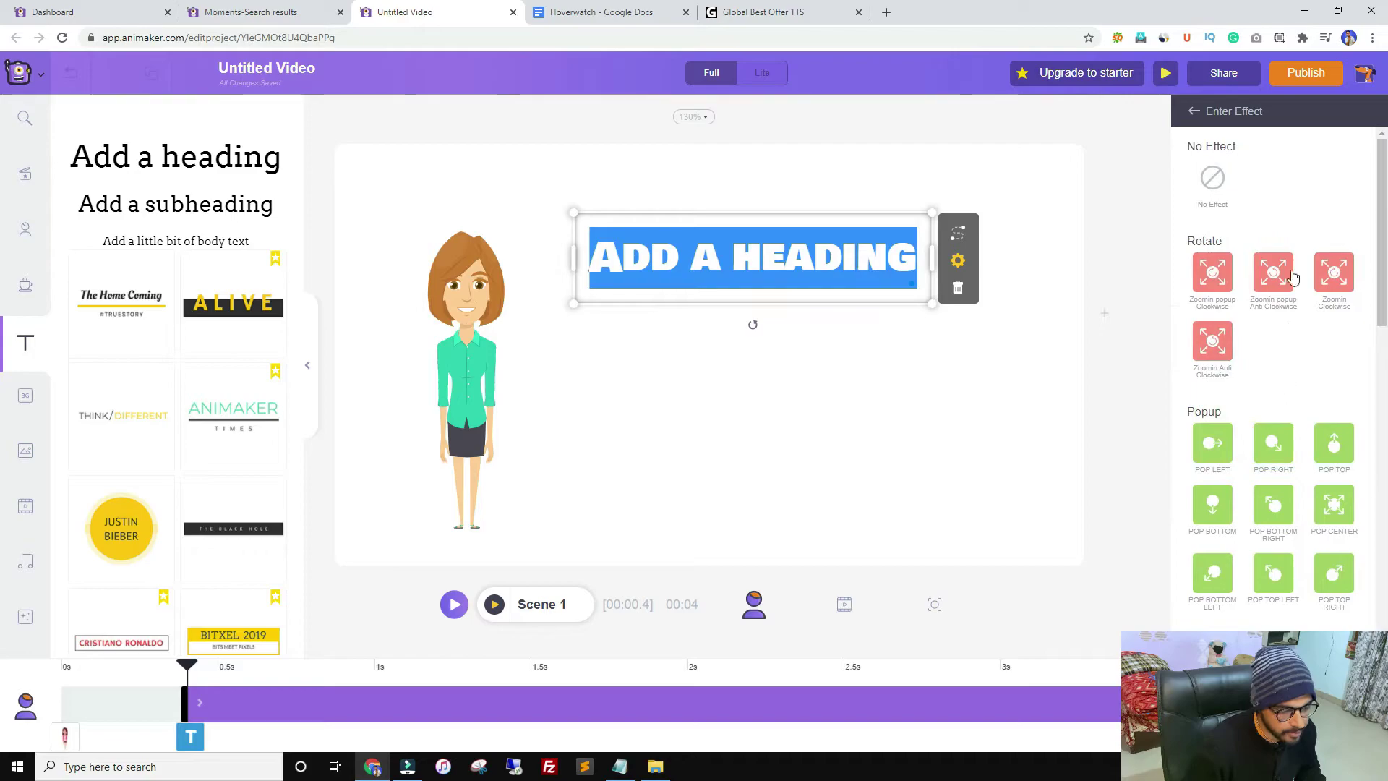
scroll(1278, 359, "down", 8)
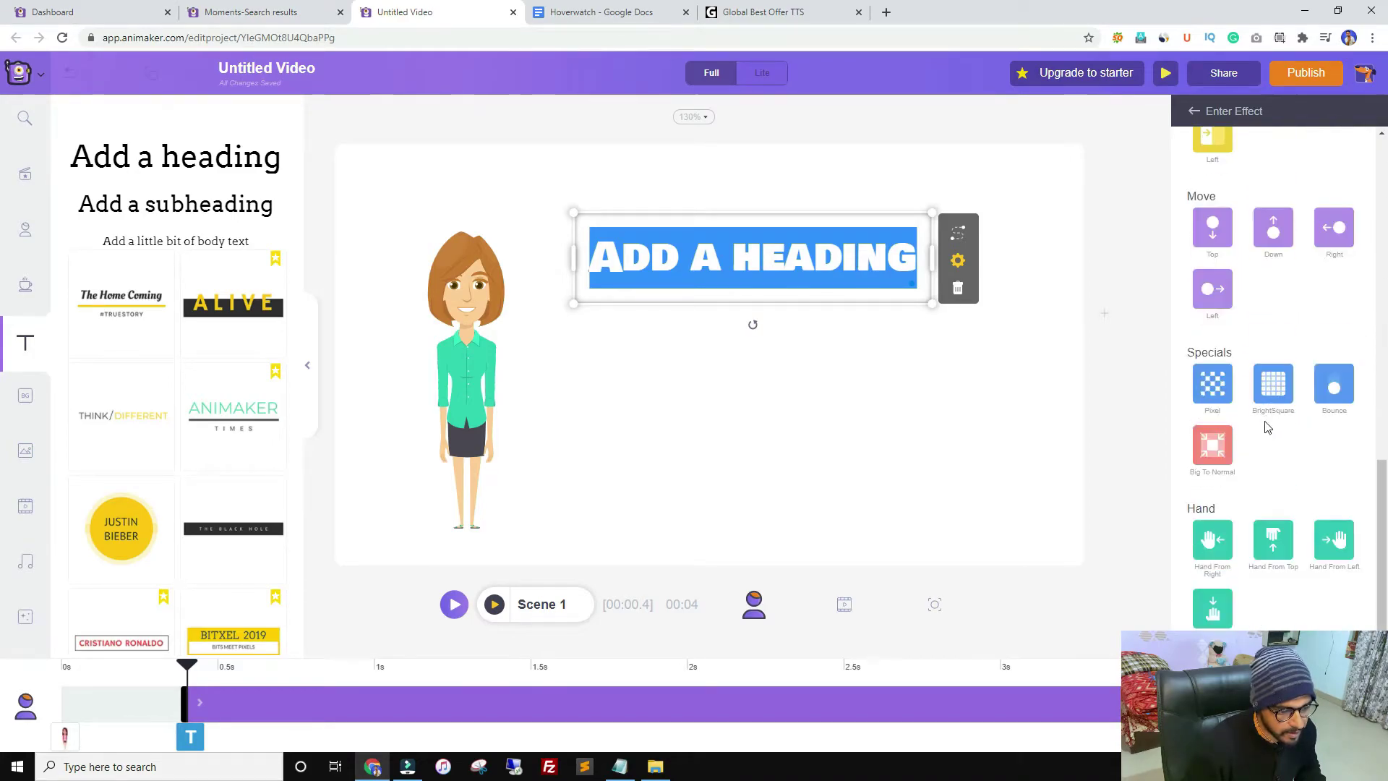
mouse_move(1212, 607)
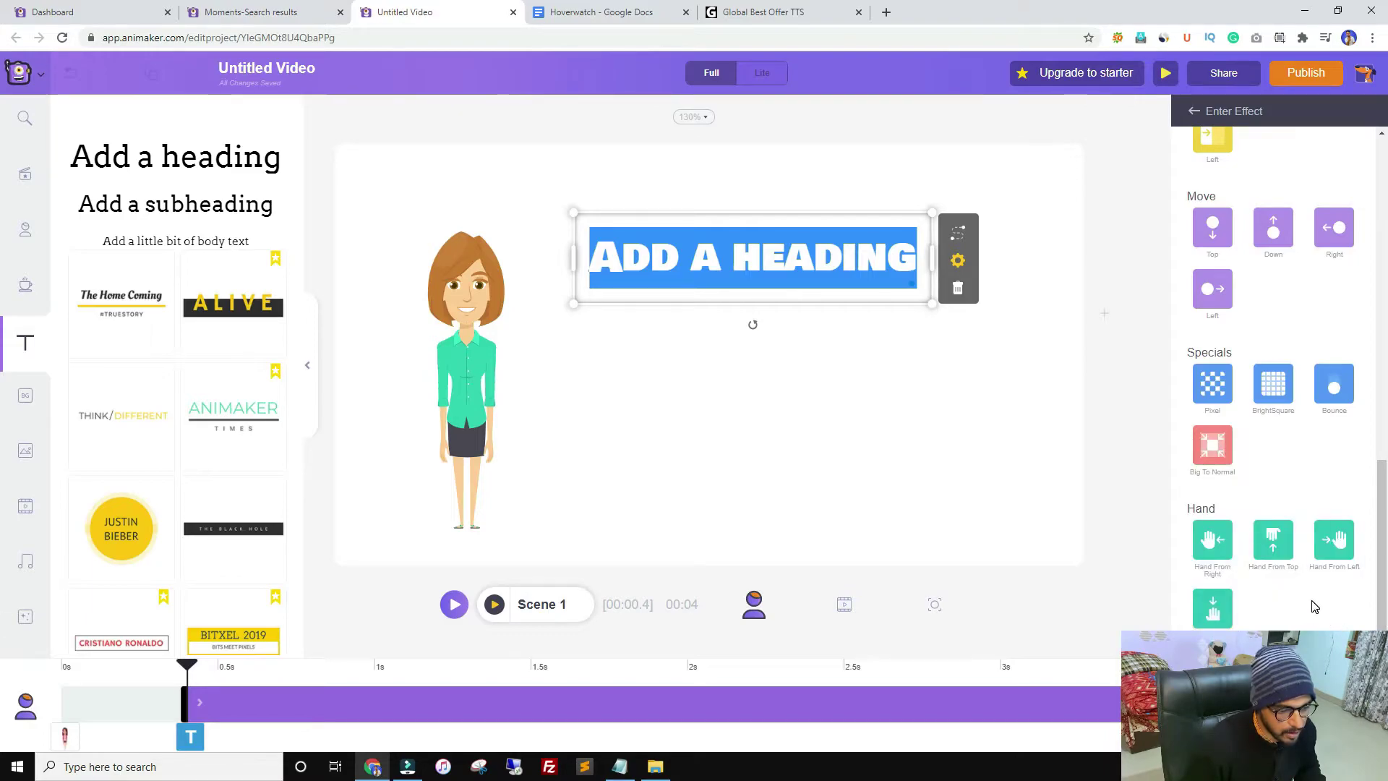
left_click(1220, 477)
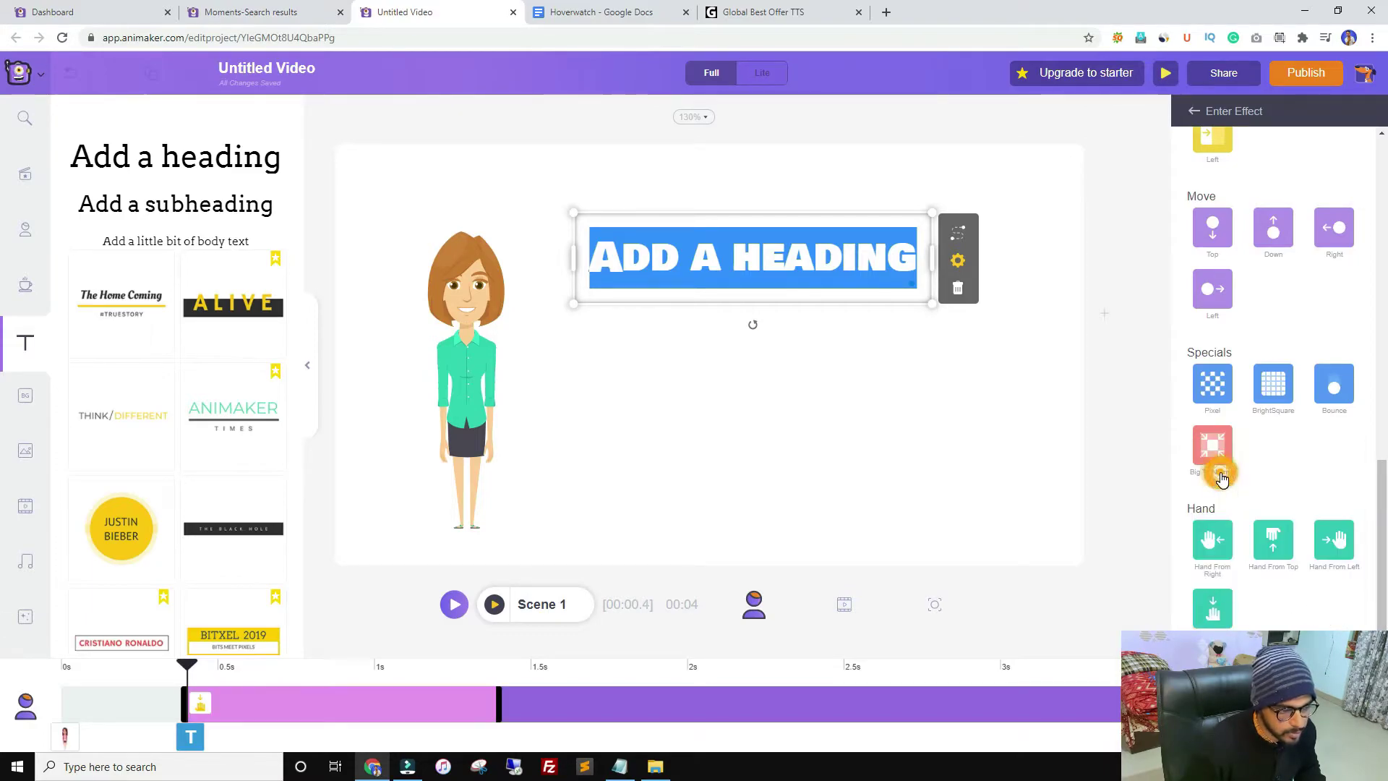
left_click_drag(488, 707, 426, 707)
Replace the heading text with "In this video, you will learn how to make videos when you are shy on camera."
left_click(737, 367)
left_click(755, 266)
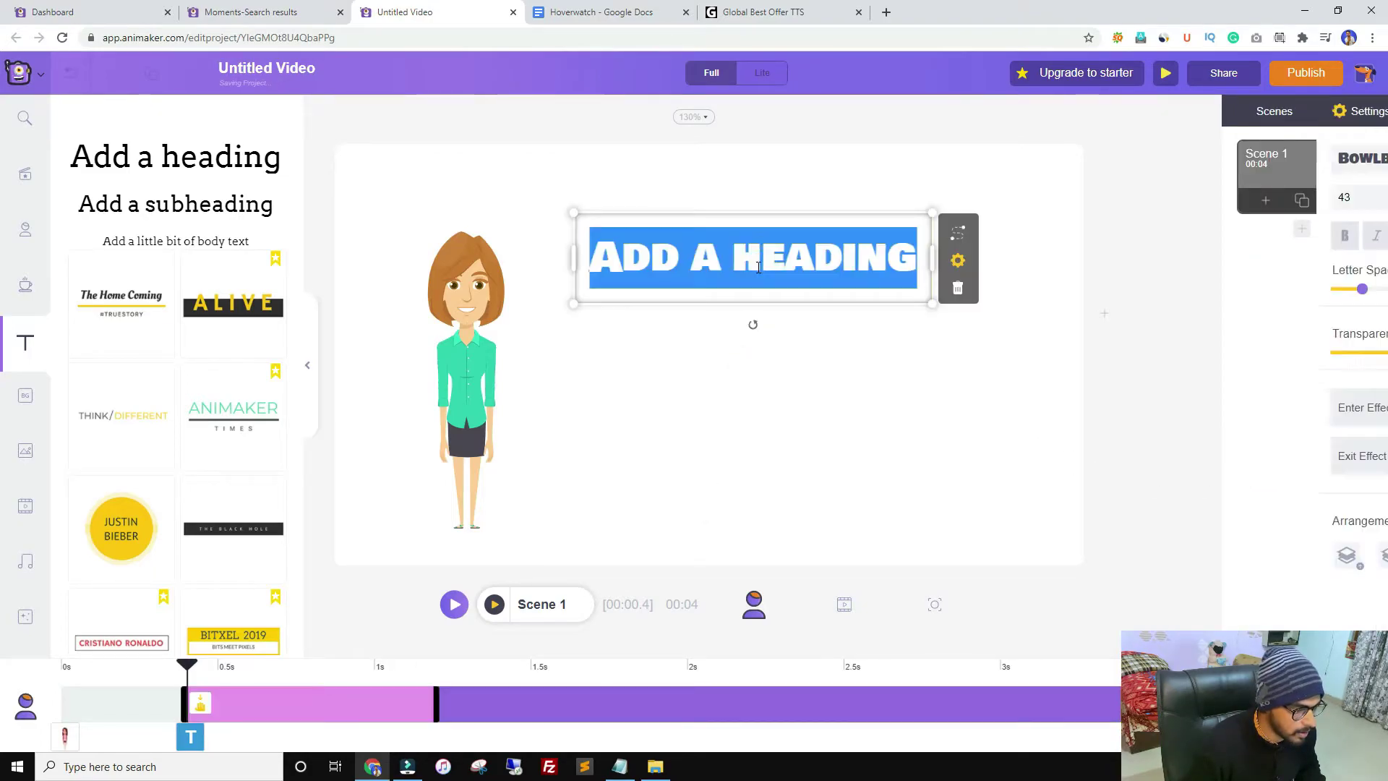
type("In this video, you will learn how to make videos when you are shy on camera.")
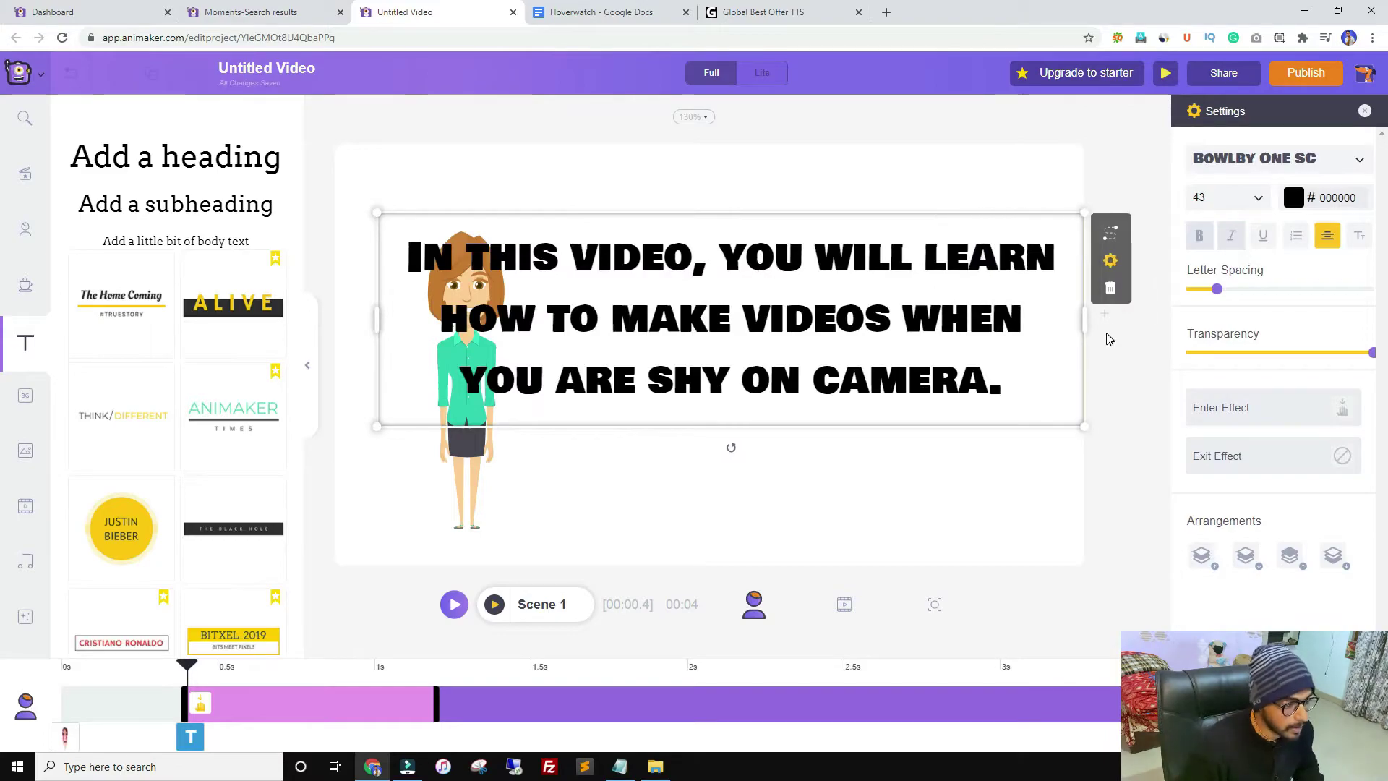
Narrow the heading's text box so it clears the woman, and move it up beside her within the scene
left_click_drag(357, 318, 574, 318)
left_click_drag(985, 318, 1035, 379)
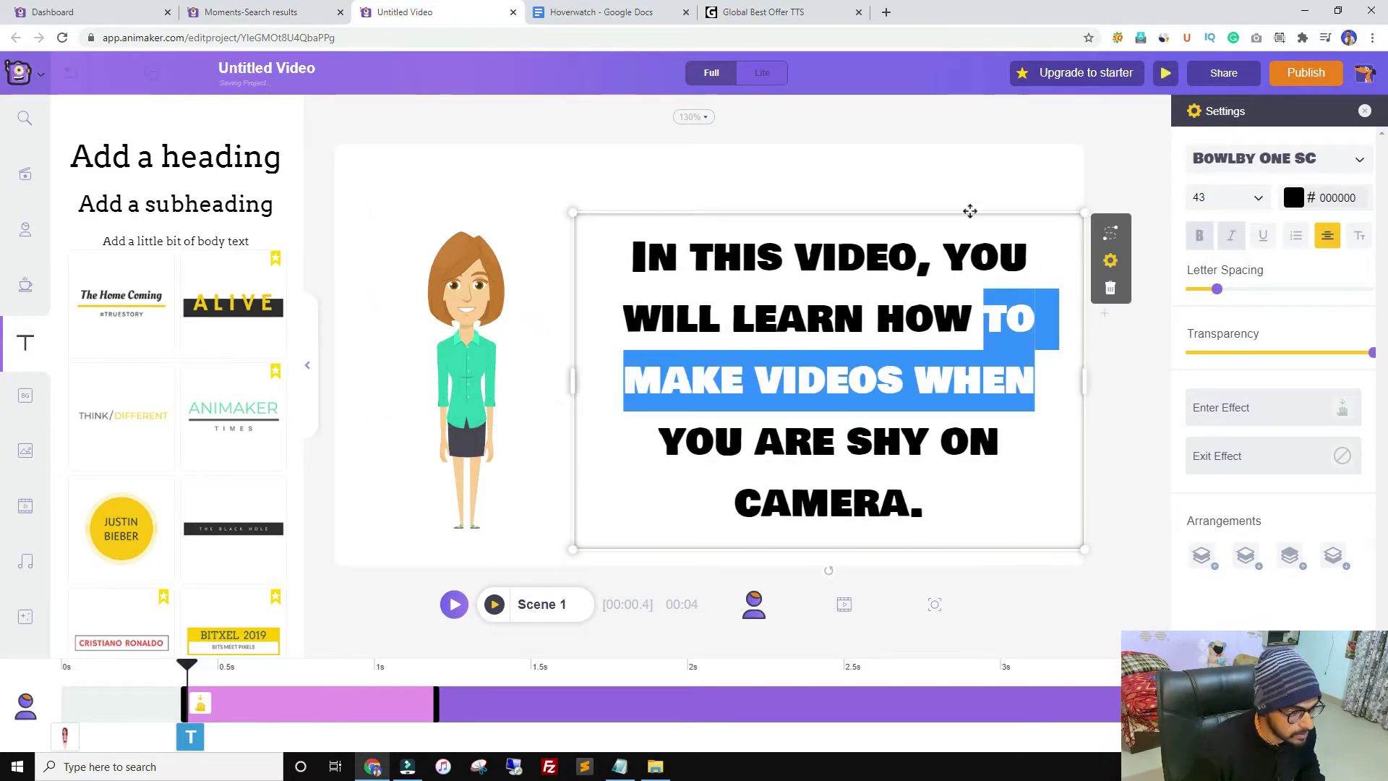
left_click(968, 187)
left_click_drag(952, 340, 916, 302)
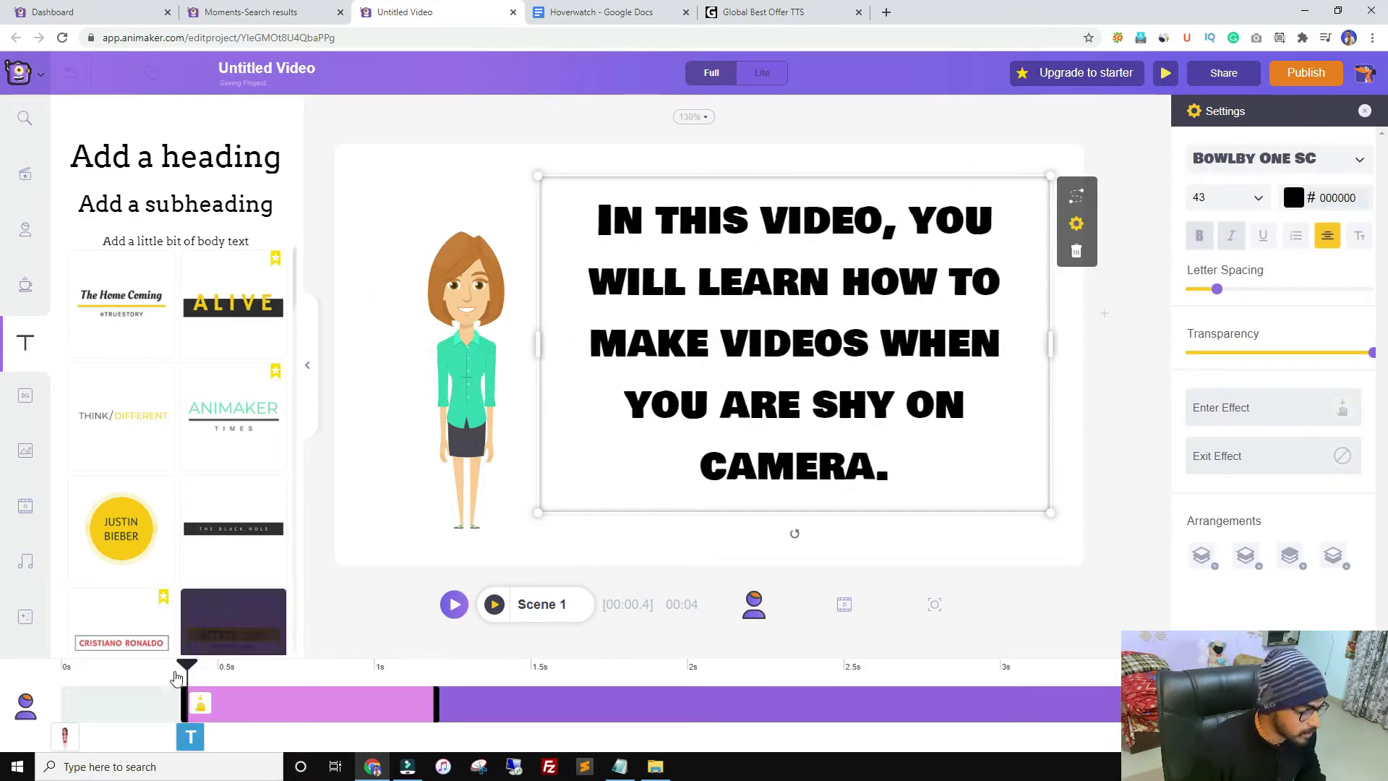
Preview Scene 1 with the animated heading and add a blank scene after it
left_click(450, 609)
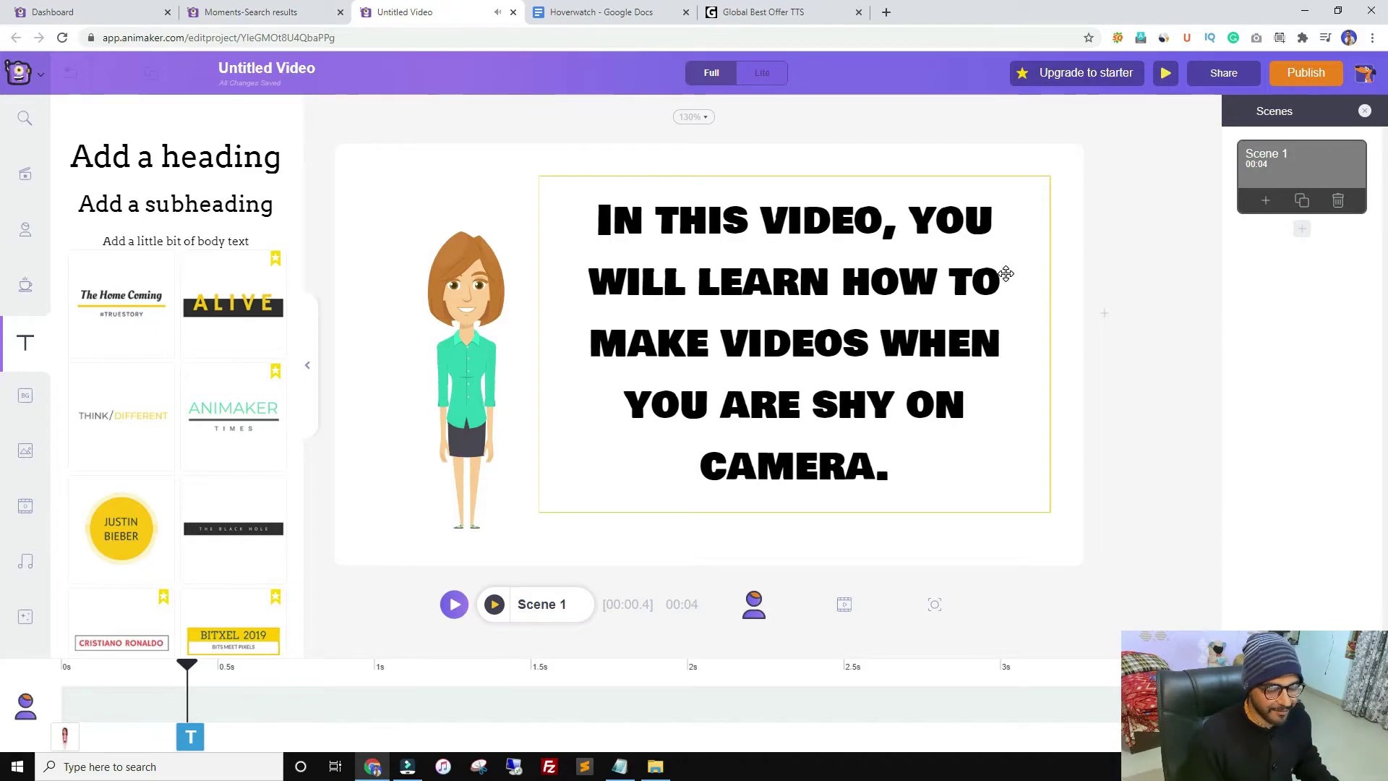
left_click(1301, 236)
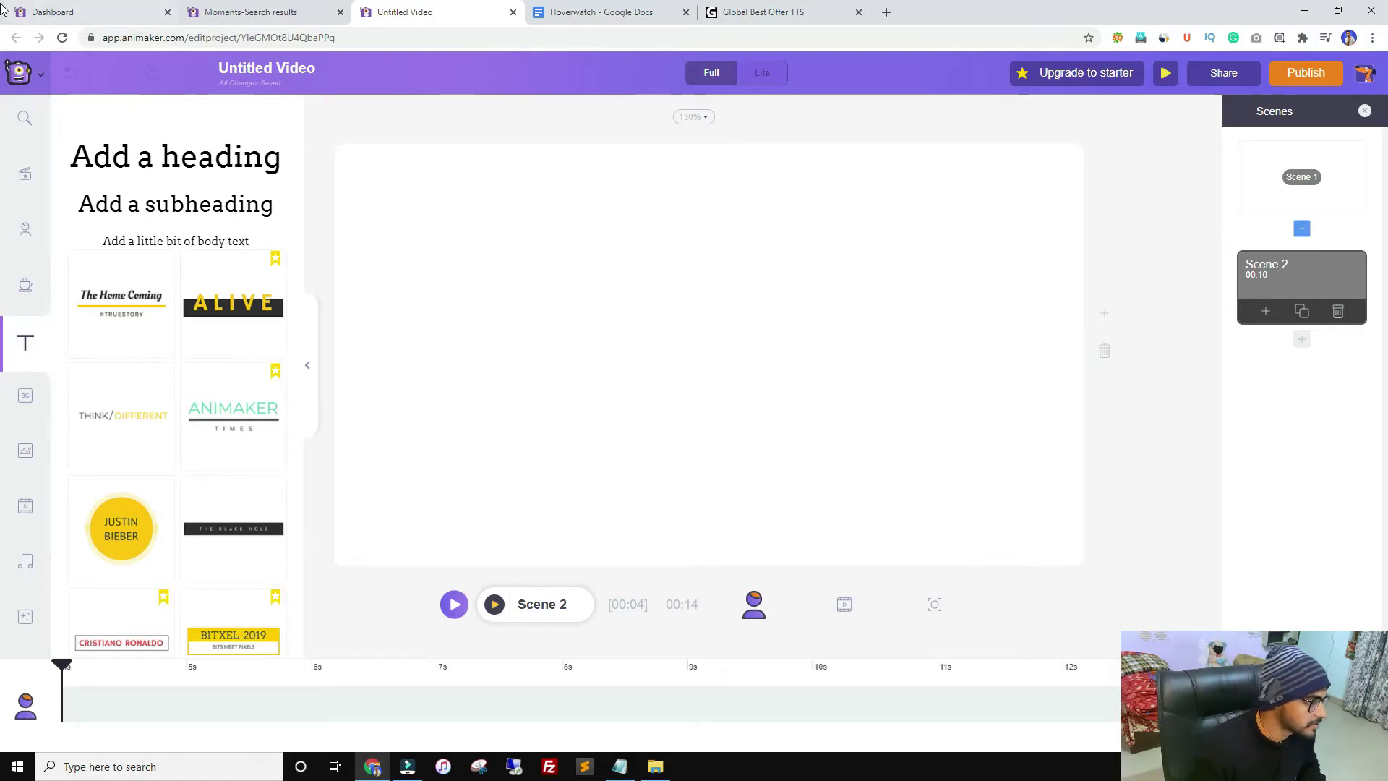
Add the custom woman in the green shirt to Scene 2 and move her to the left side of the scene
left_click(25, 232)
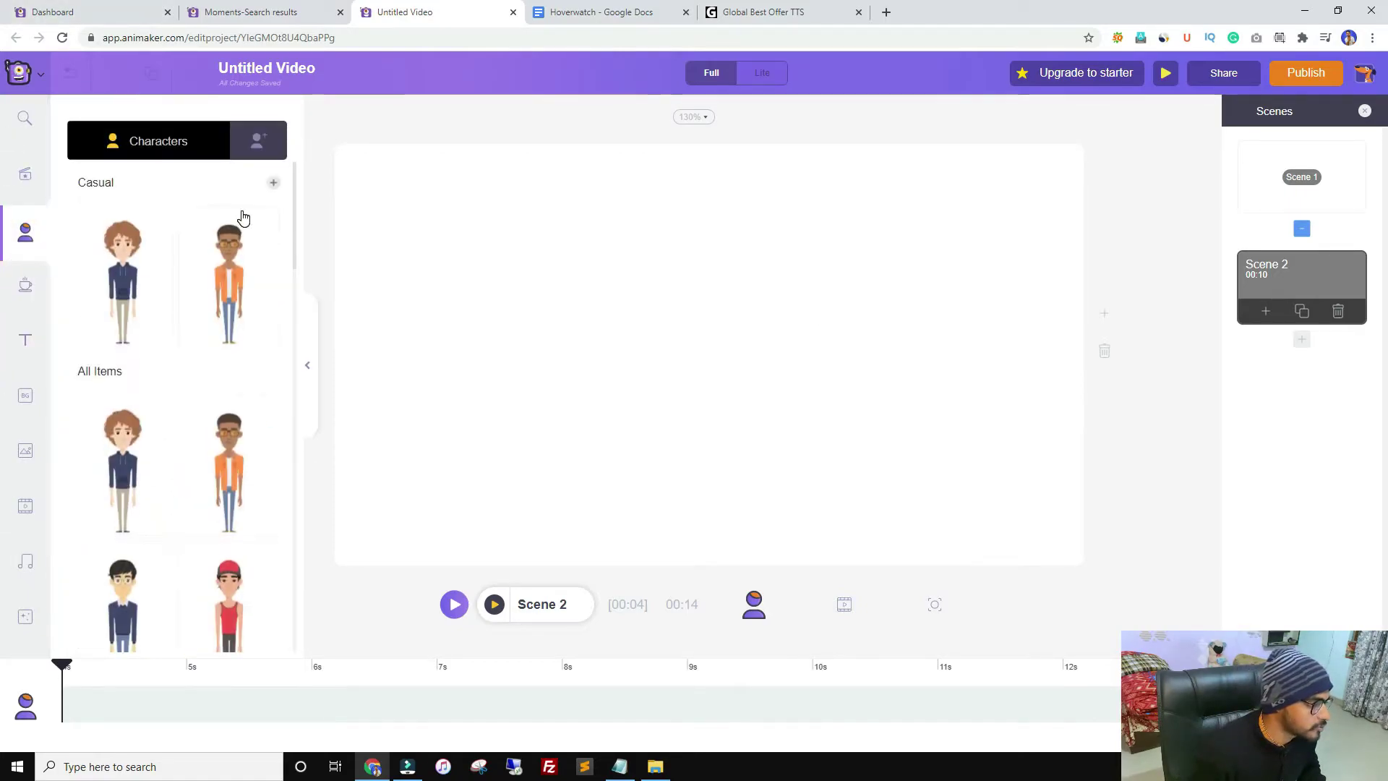
left_click(262, 142)
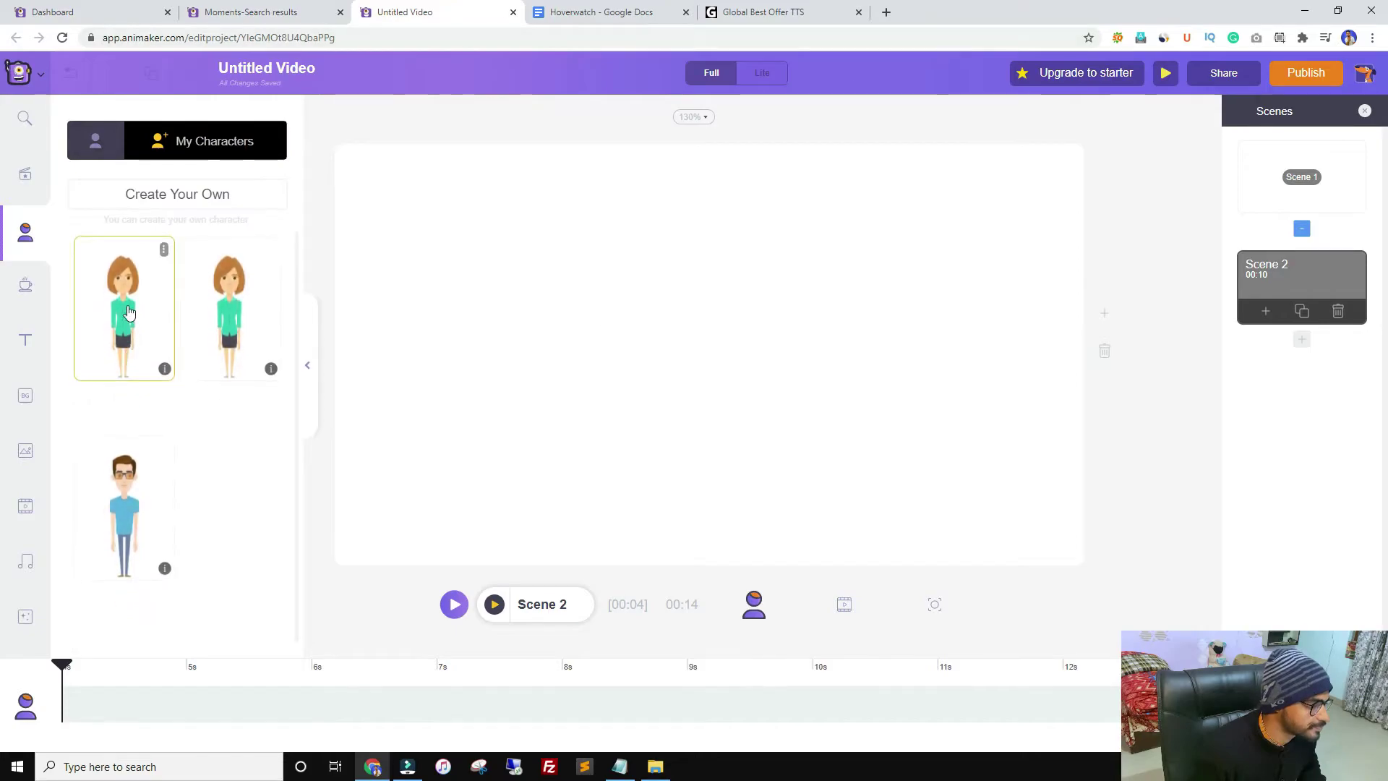
left_click(123, 311)
left_click_drag(688, 376, 479, 376)
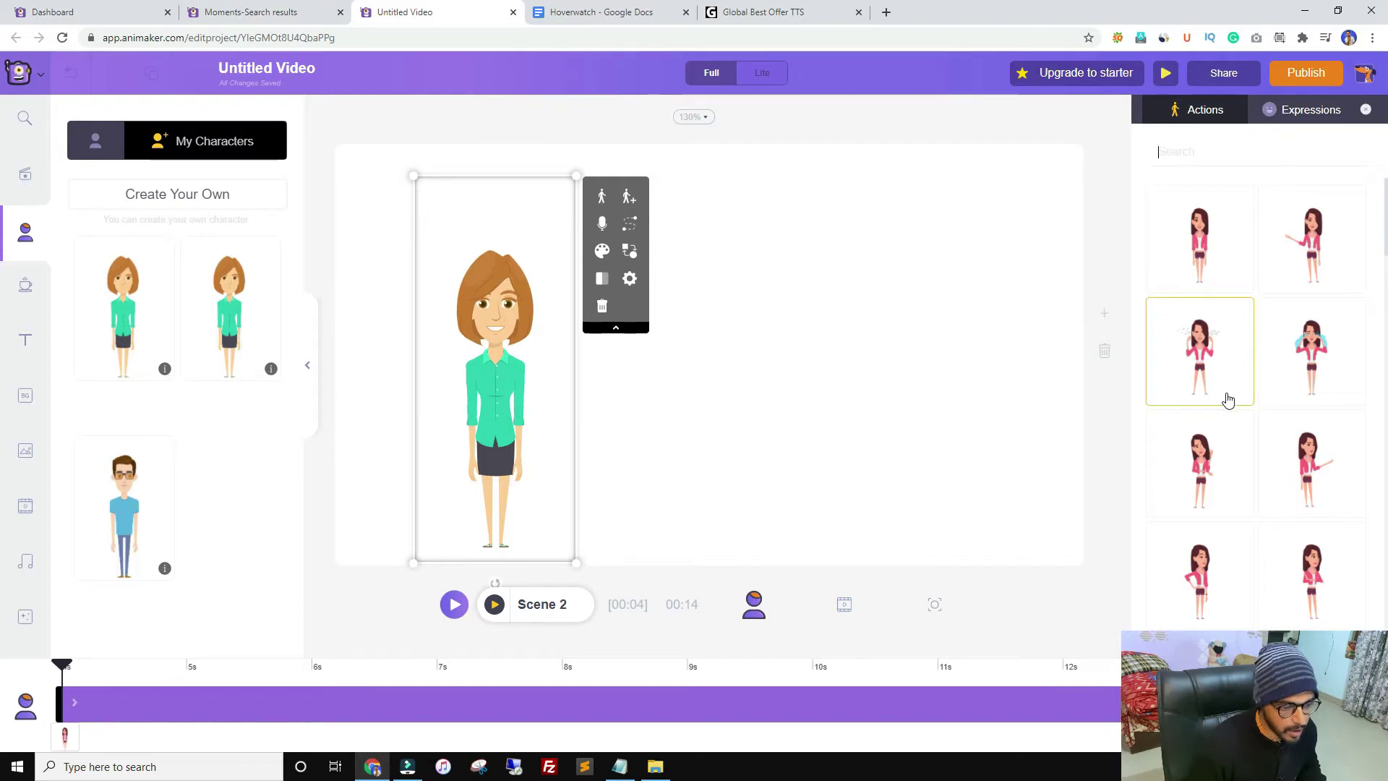
Give the woman the action with one arm extended sideways and the Angry expression
left_click(1311, 475)
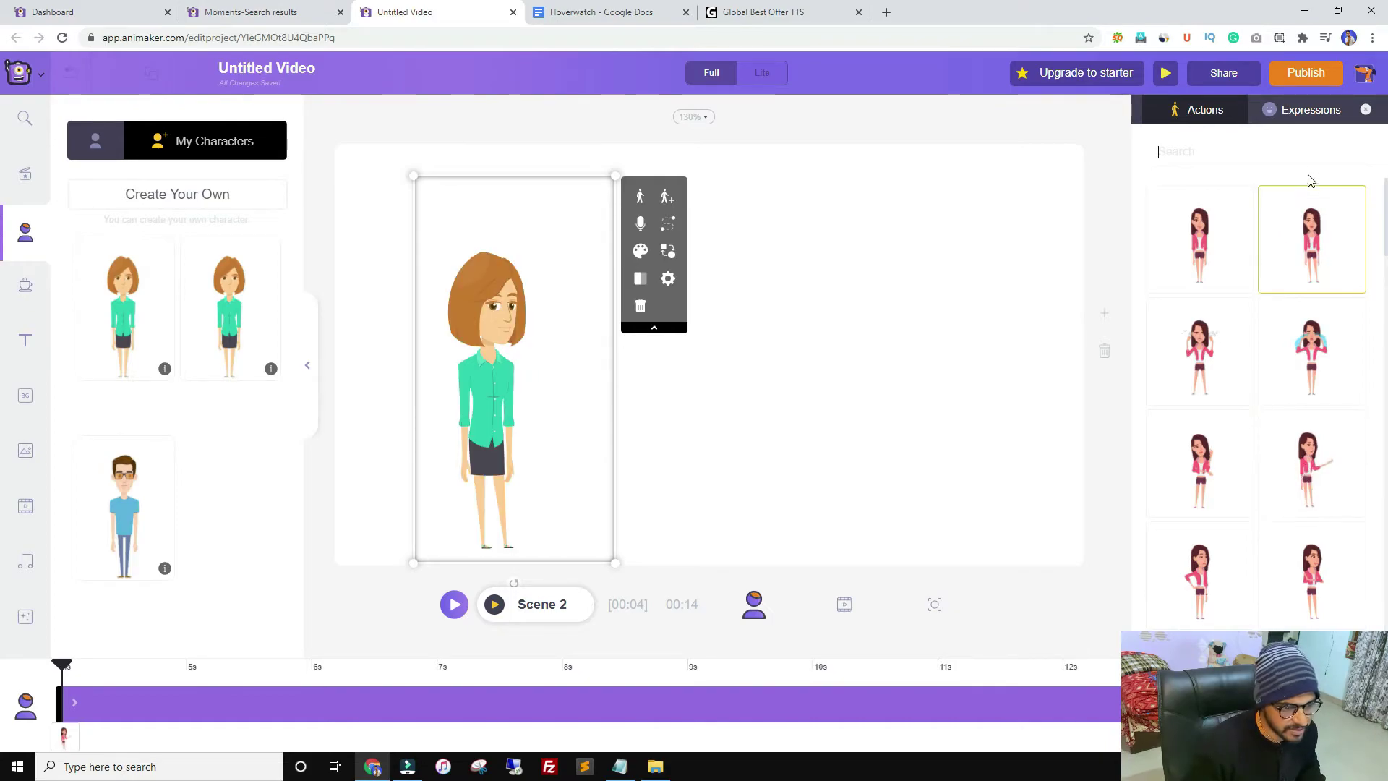
left_click(1299, 115)
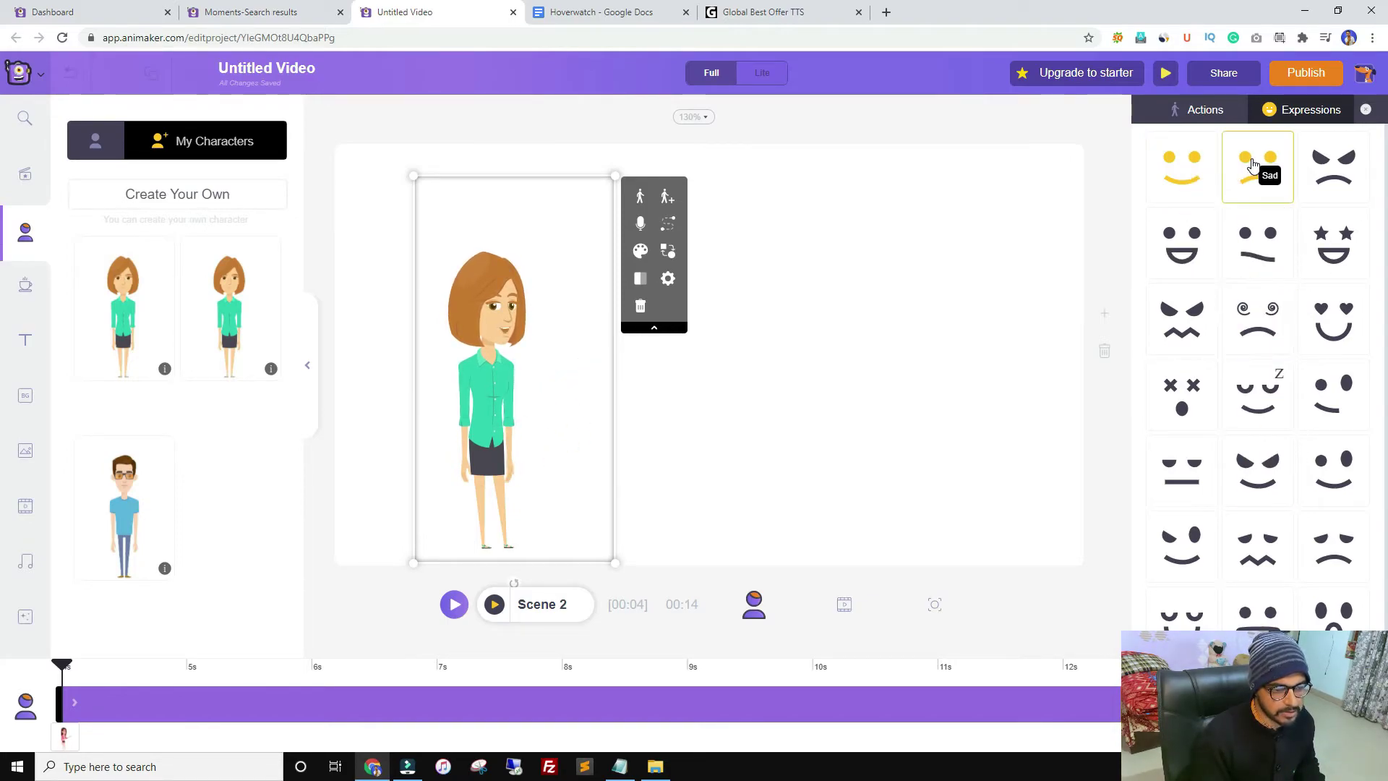
left_click(1322, 171)
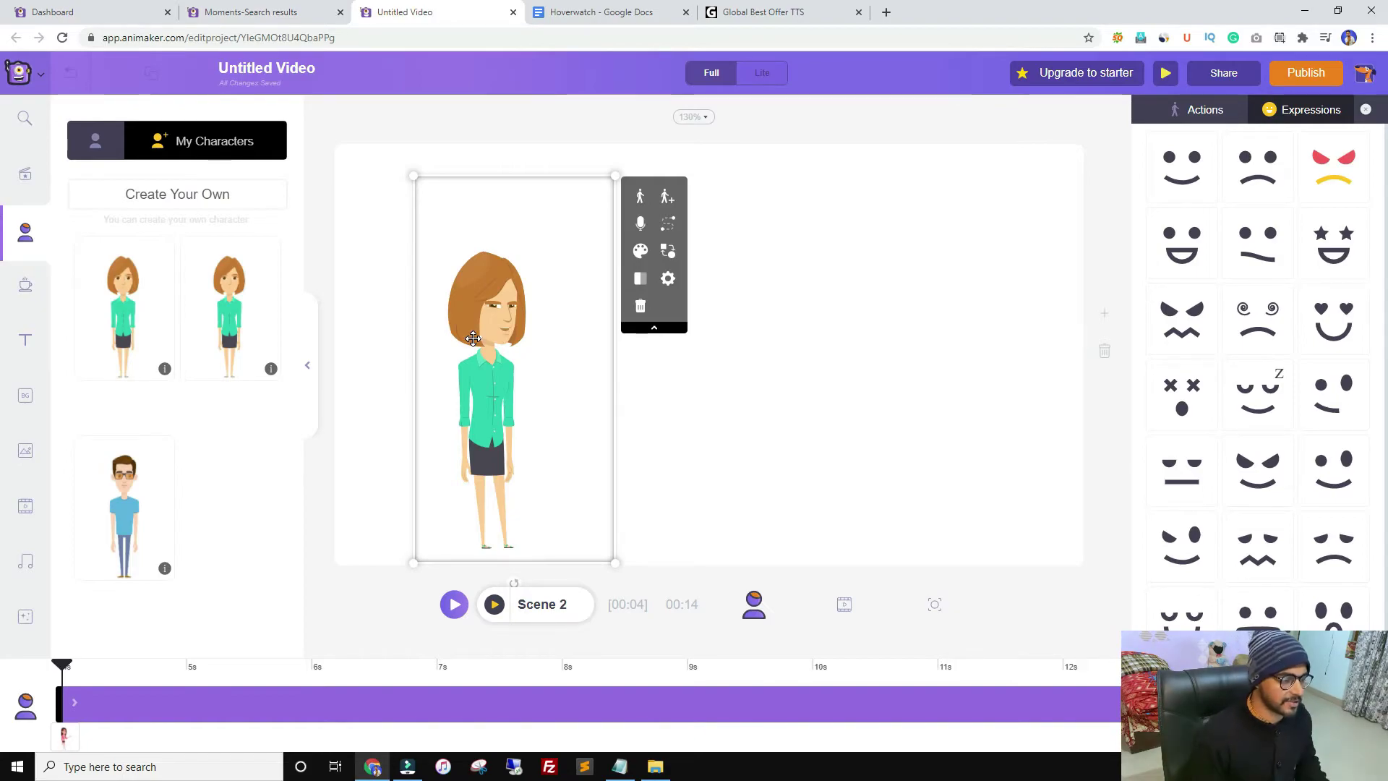
Switch to the Hoverwatch script in Google Docs, select its second paragraph about the text to speech tool, and return to the Animaker project
left_click(582, 11)
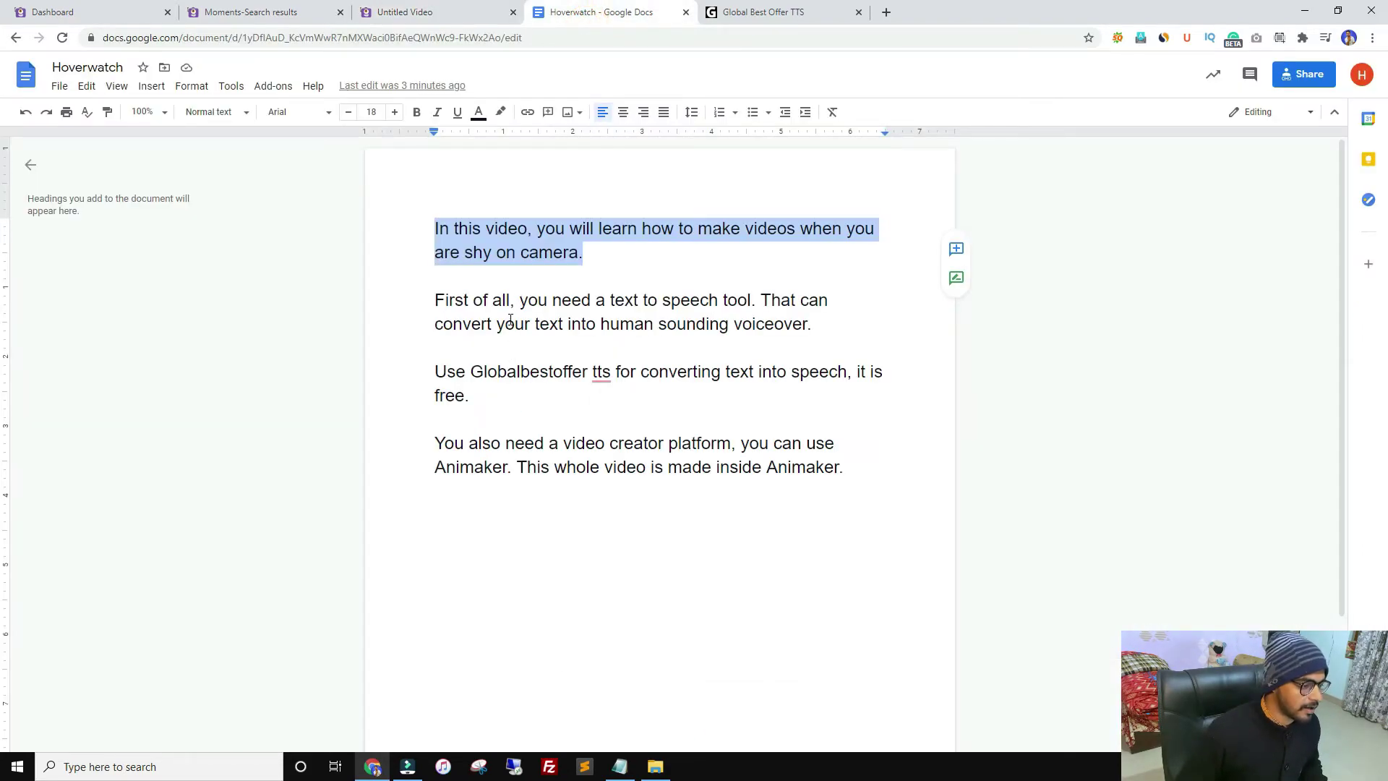
double_click(511, 319)
left_click(745, 323)
left_click(814, 324)
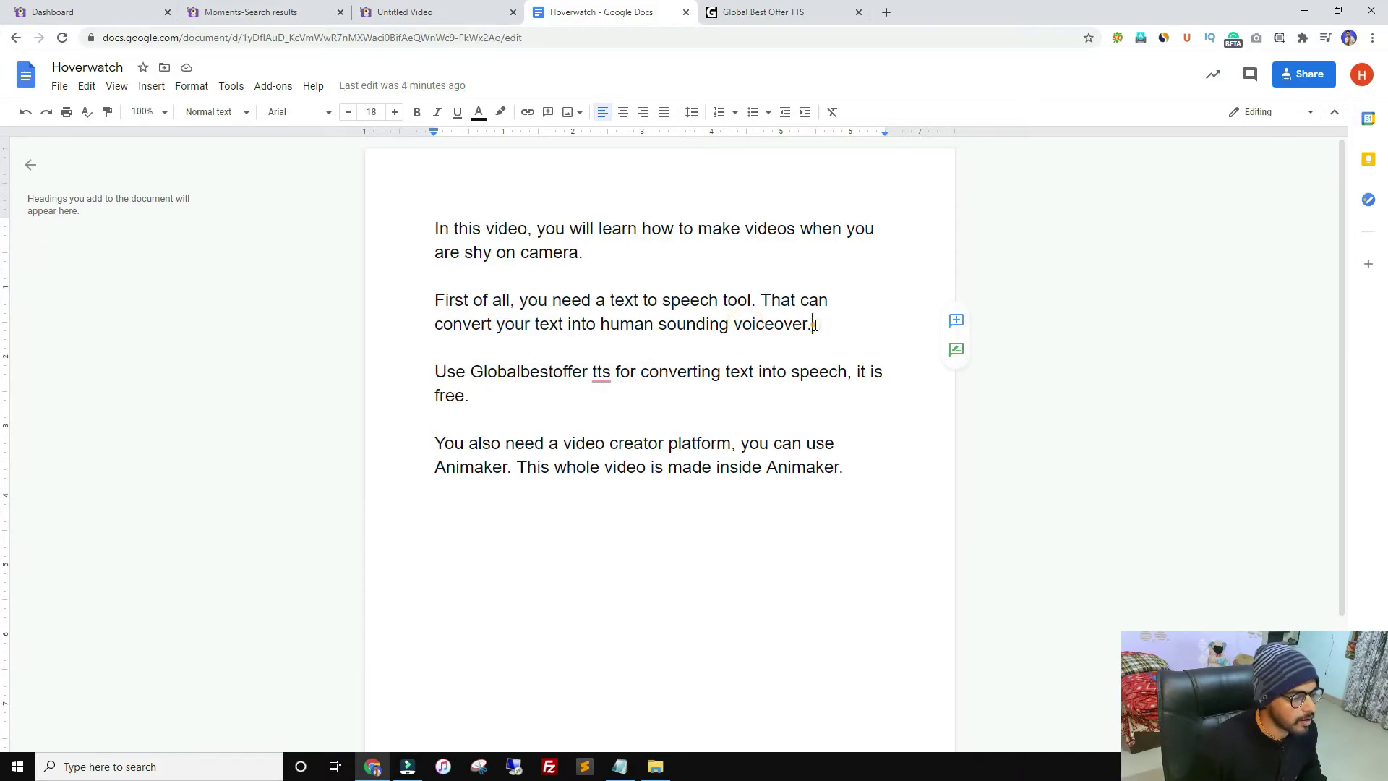
left_click_drag(814, 325, 345, 304)
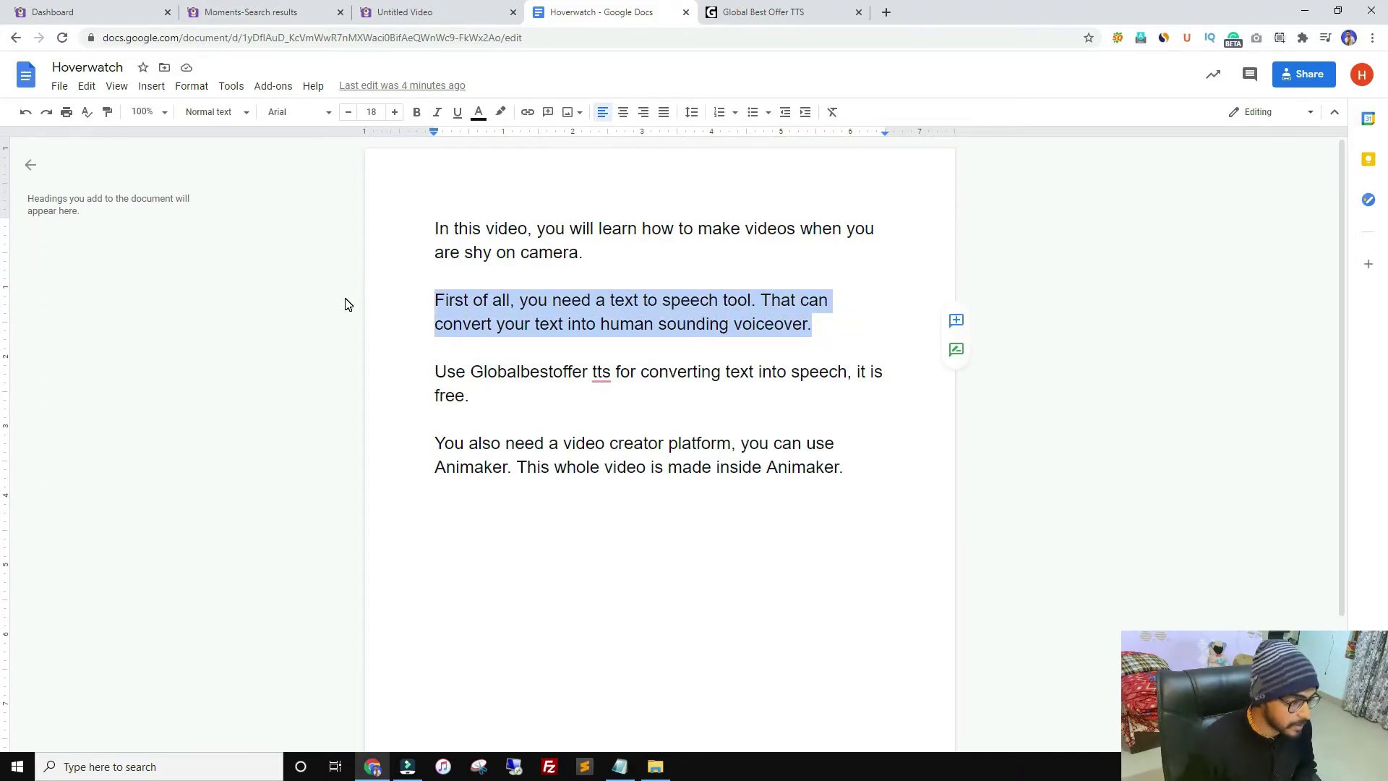
left_click(443, 9)
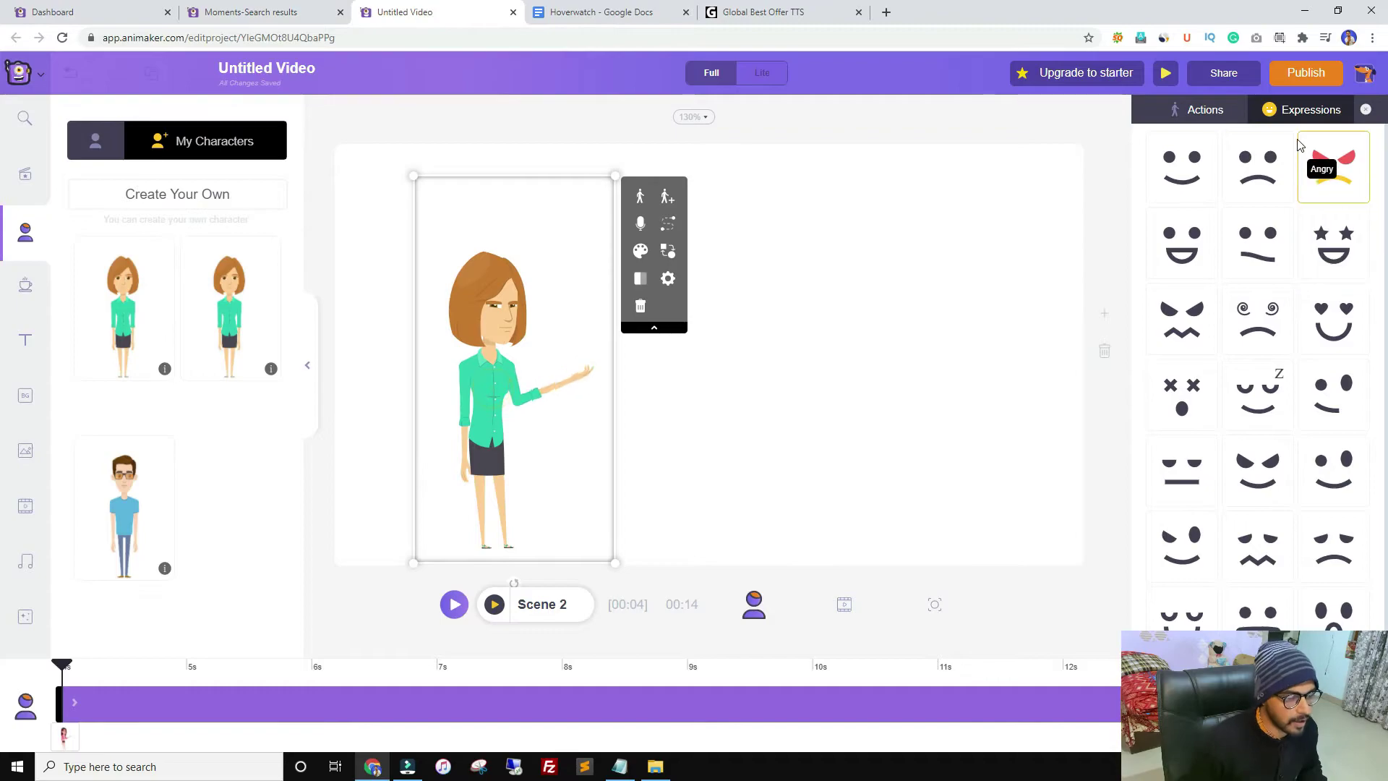
Search the character actions for "presenting with tab" and give the woman a presenting action from the suggestions
left_click(1202, 109)
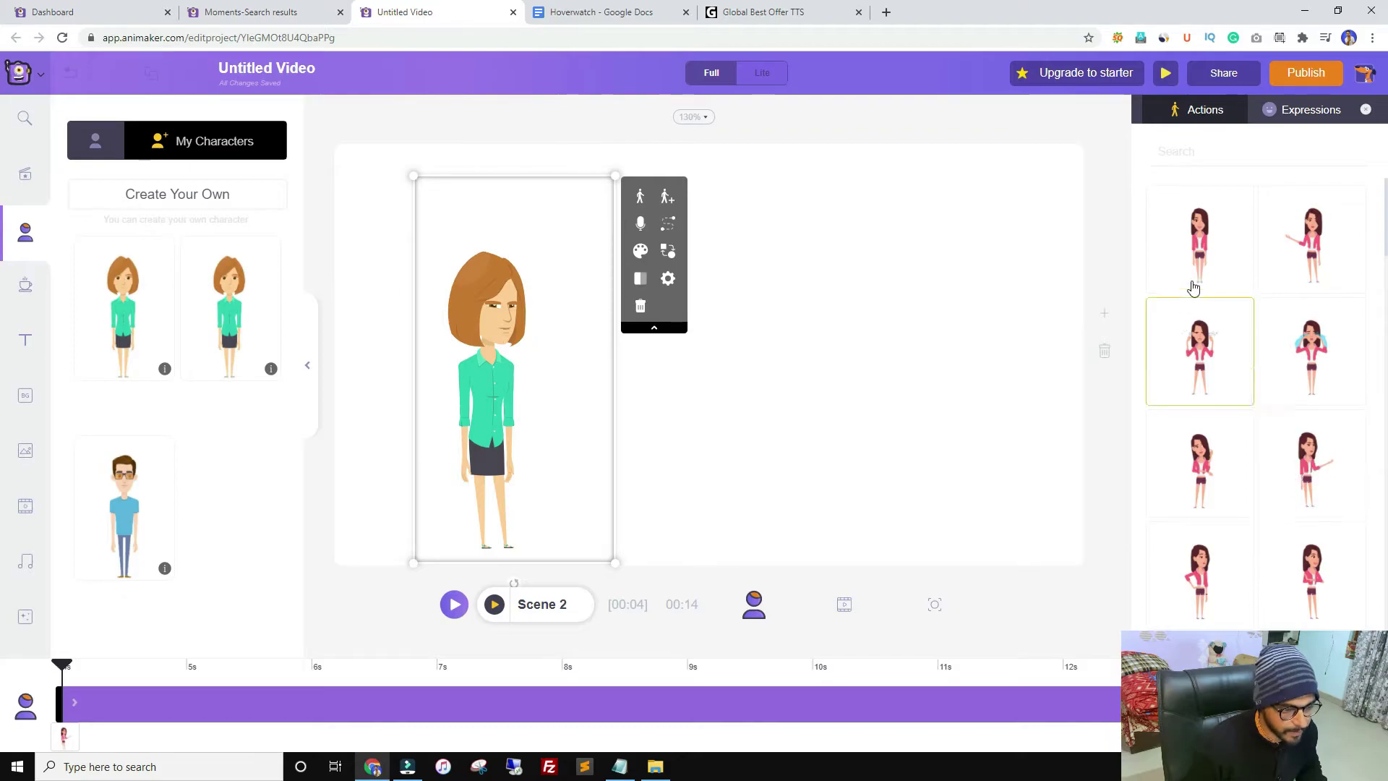
left_click(1193, 148)
type("p")
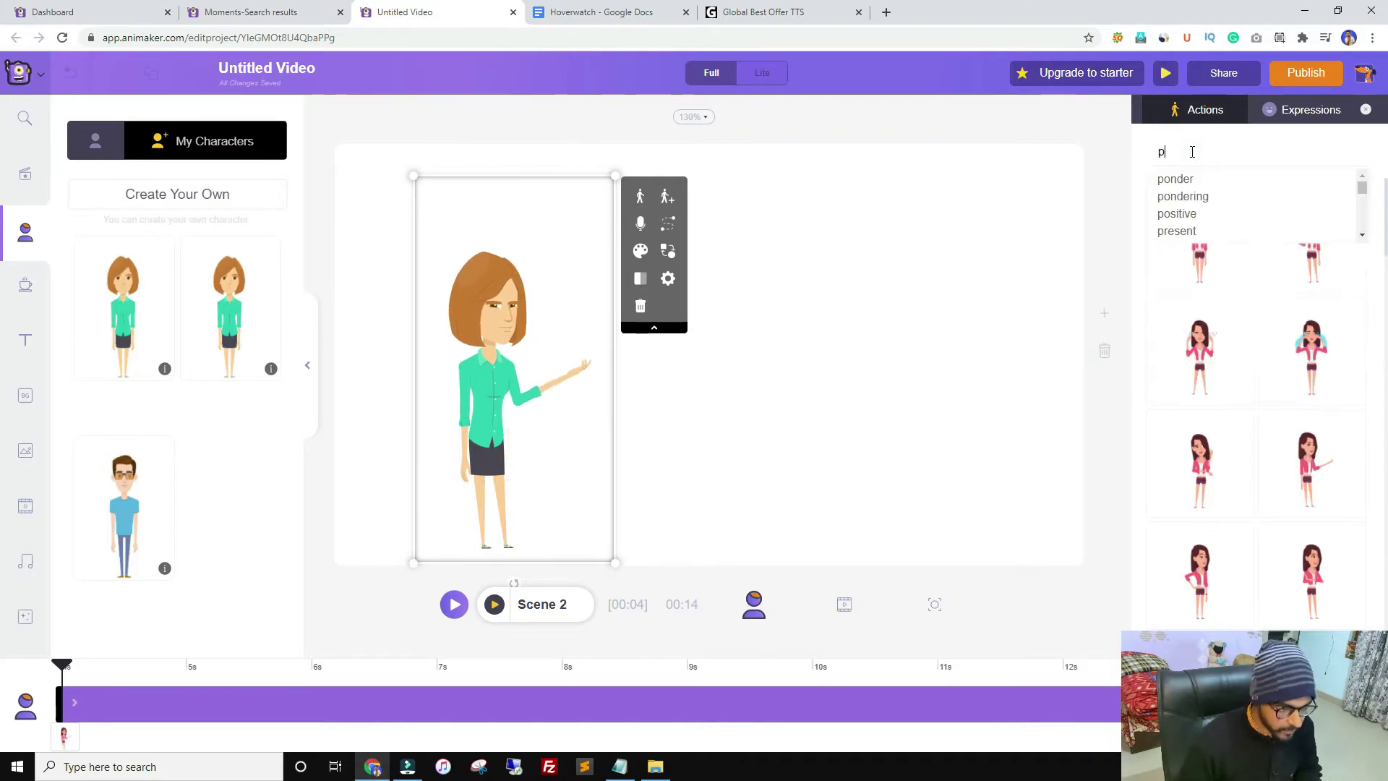
type("res")
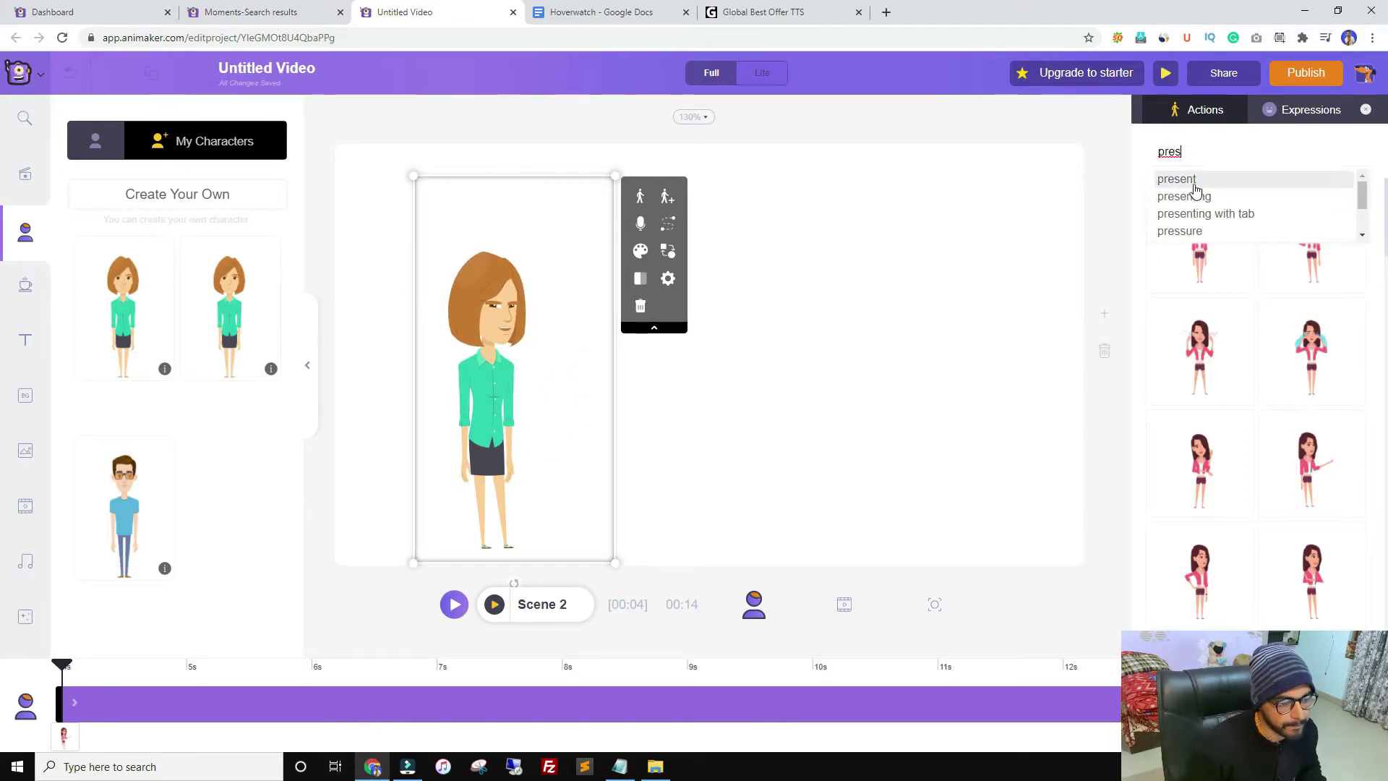
left_click(1204, 213)
left_click_drag(1261, 152, 1225, 152)
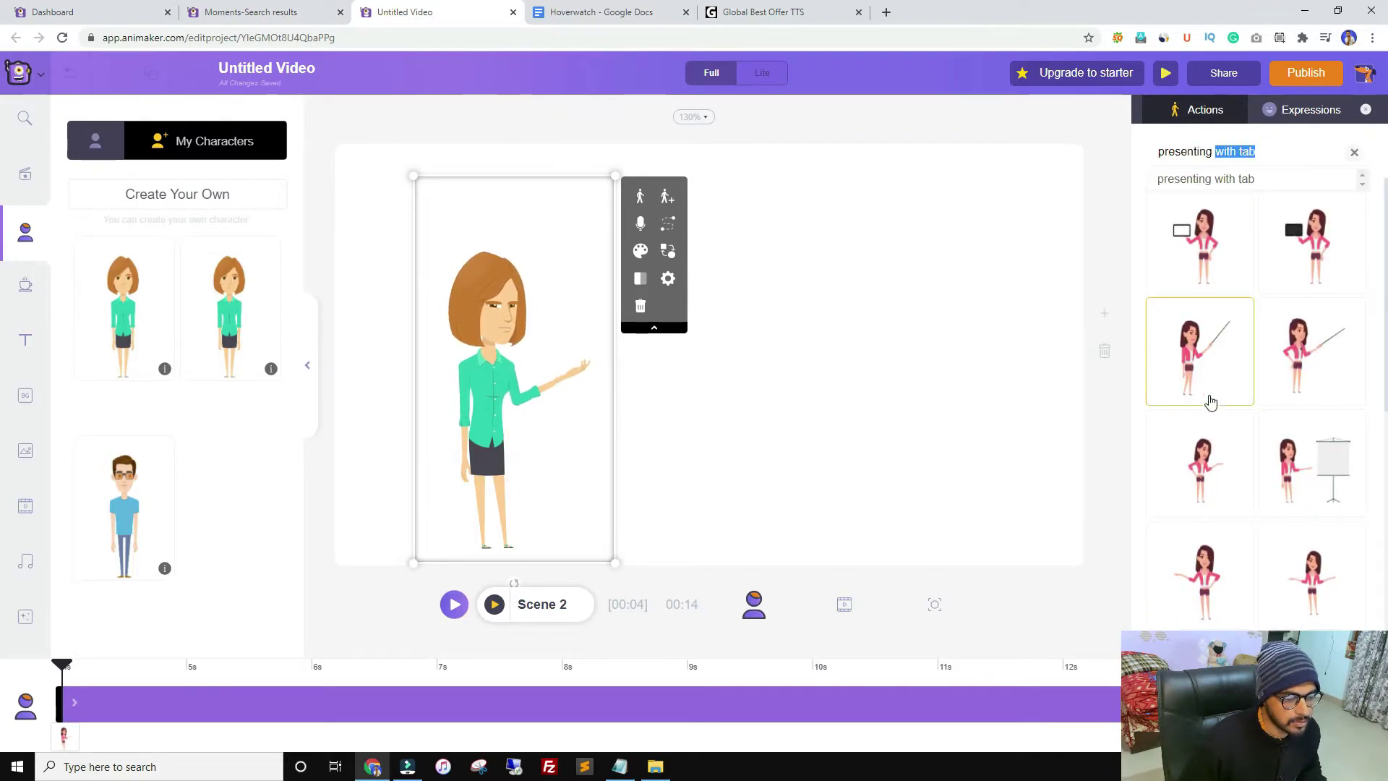
left_click(1241, 444)
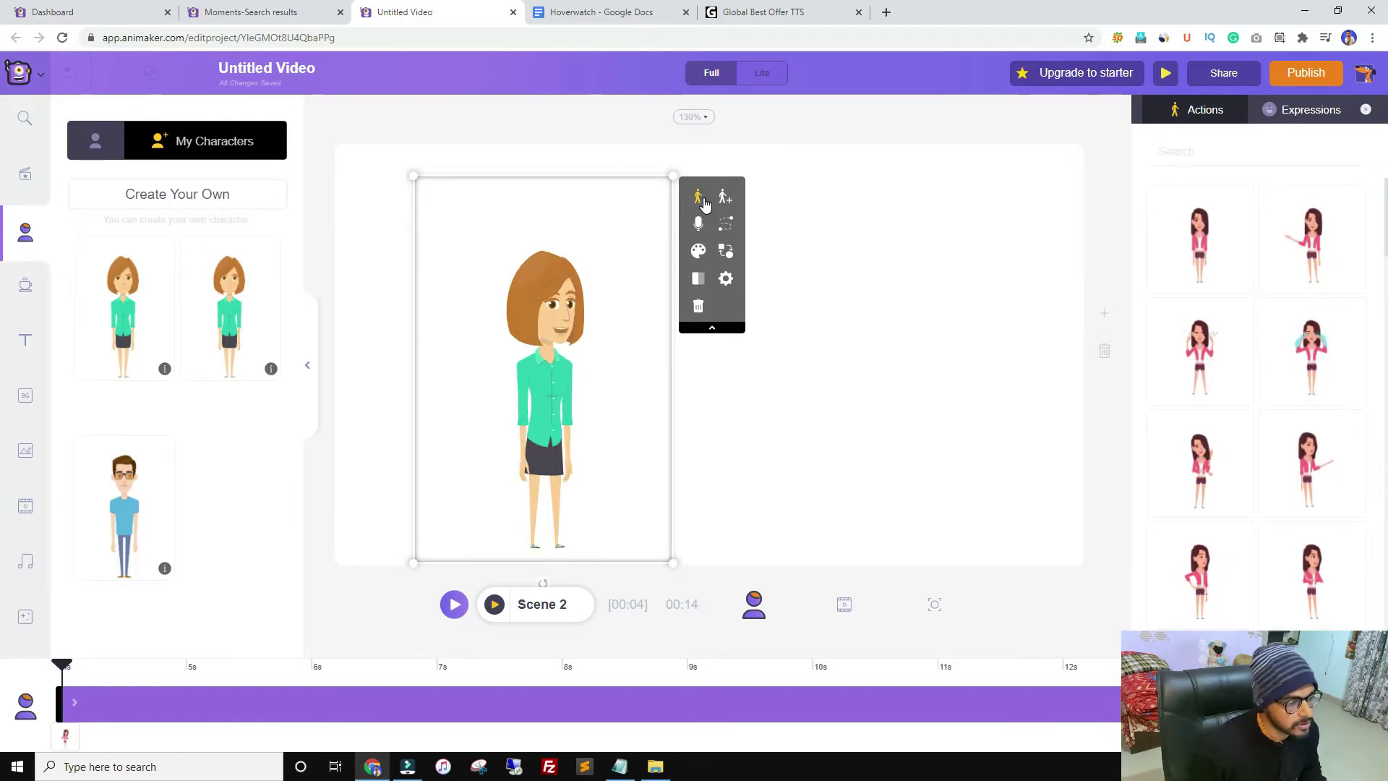
left_click(1292, 194)
left_click(905, 255)
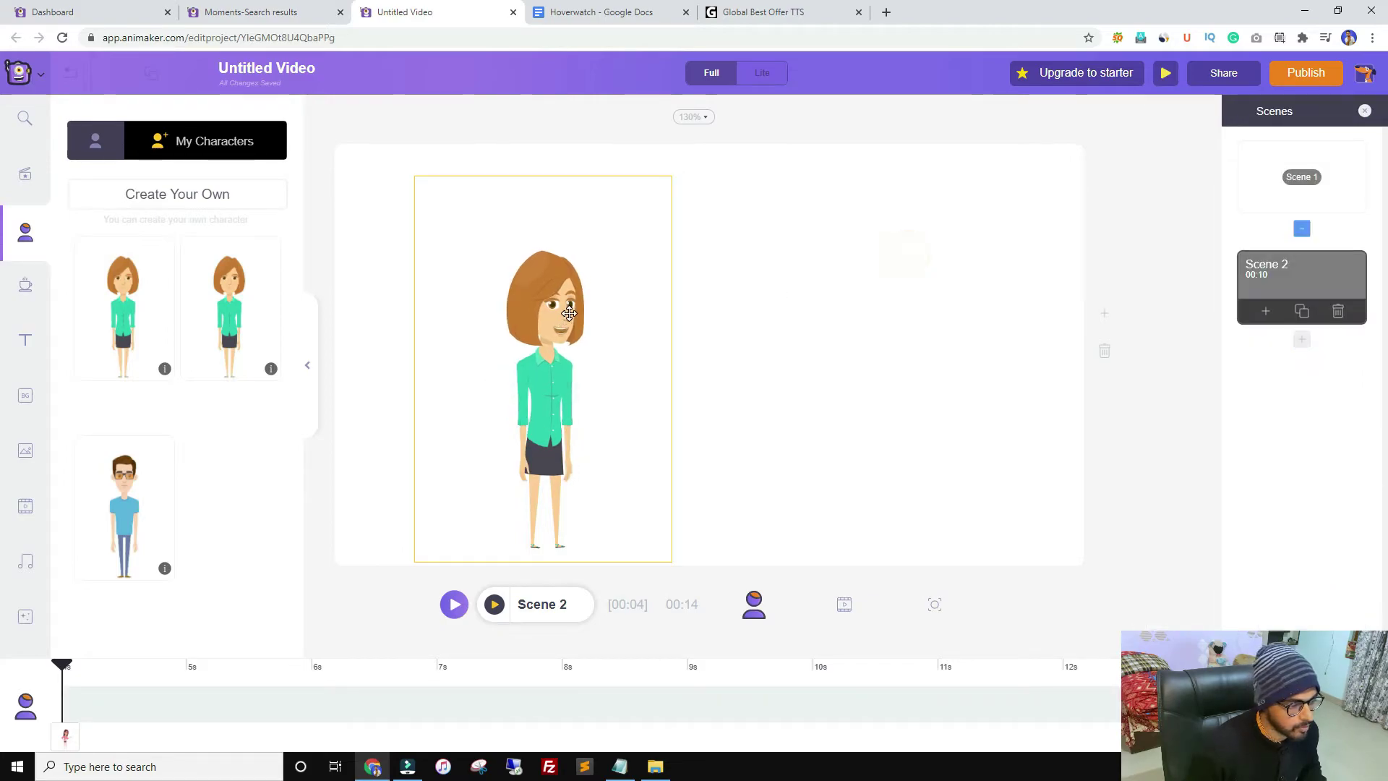
Try adding a second, thinking action to the woman's action sequence
left_click(568, 312)
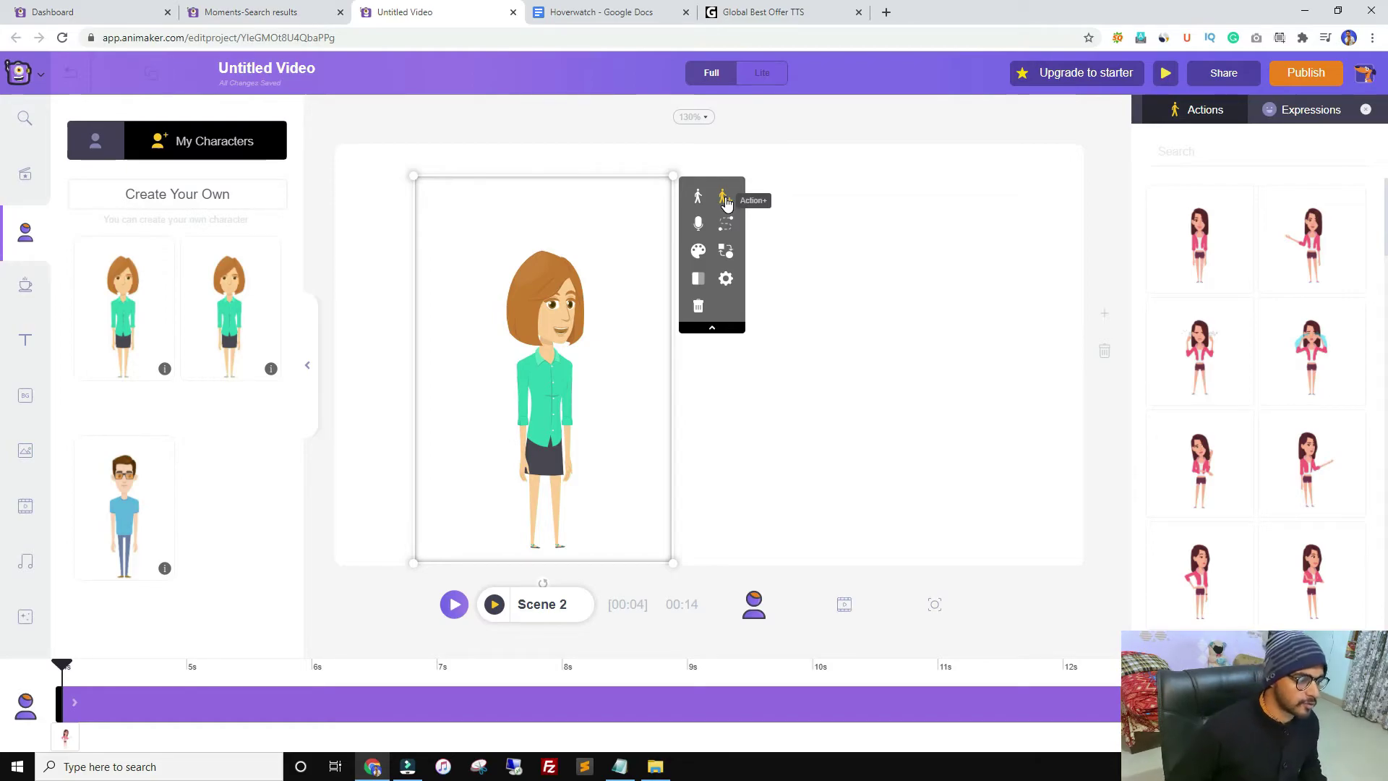
left_click(725, 198)
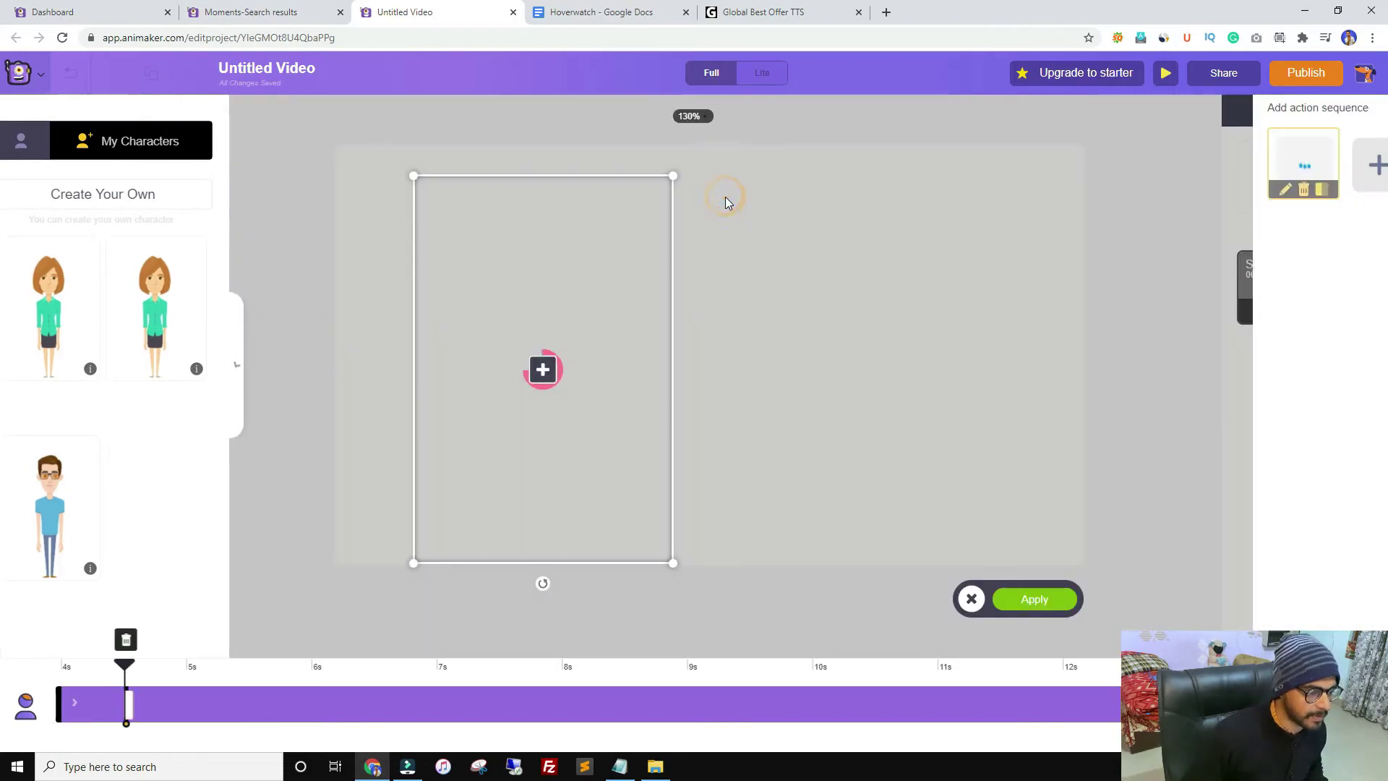
left_click(543, 372)
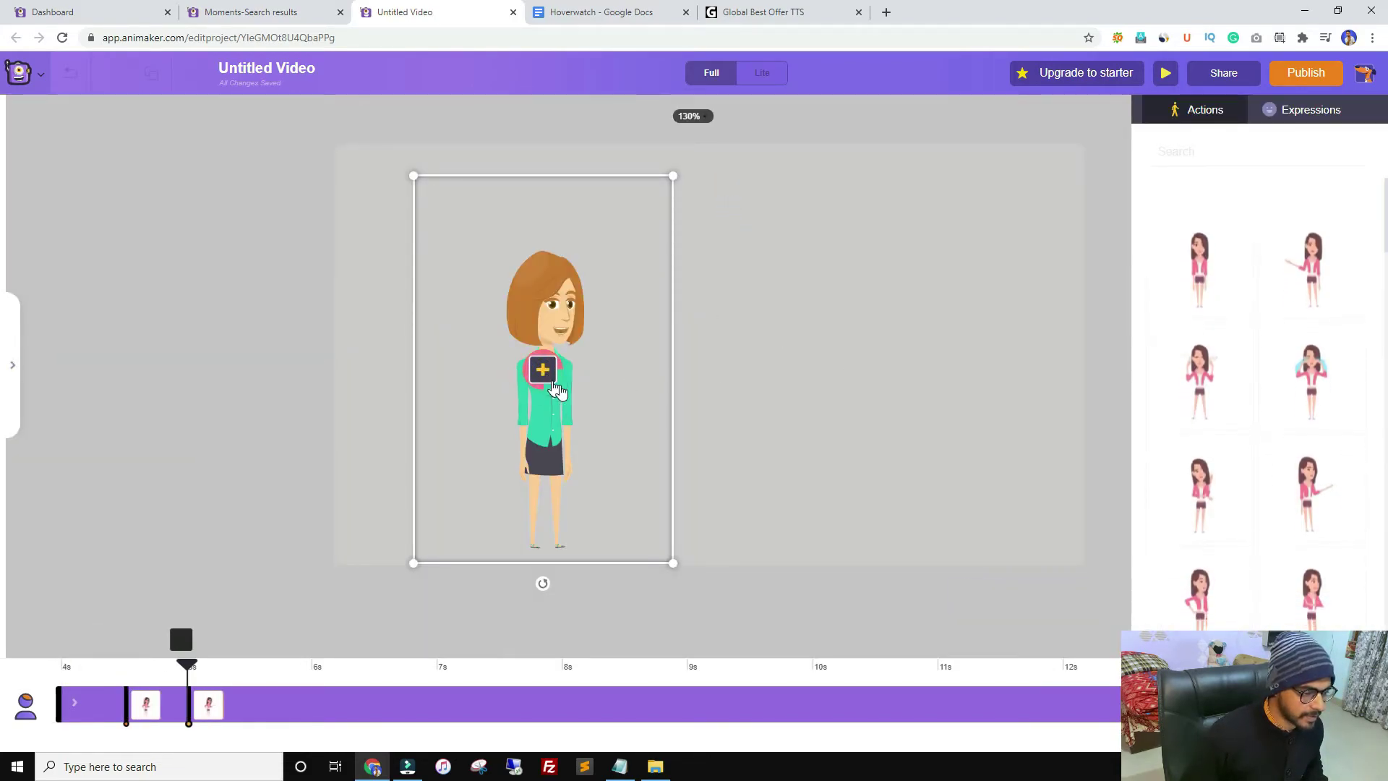
left_click(1212, 474)
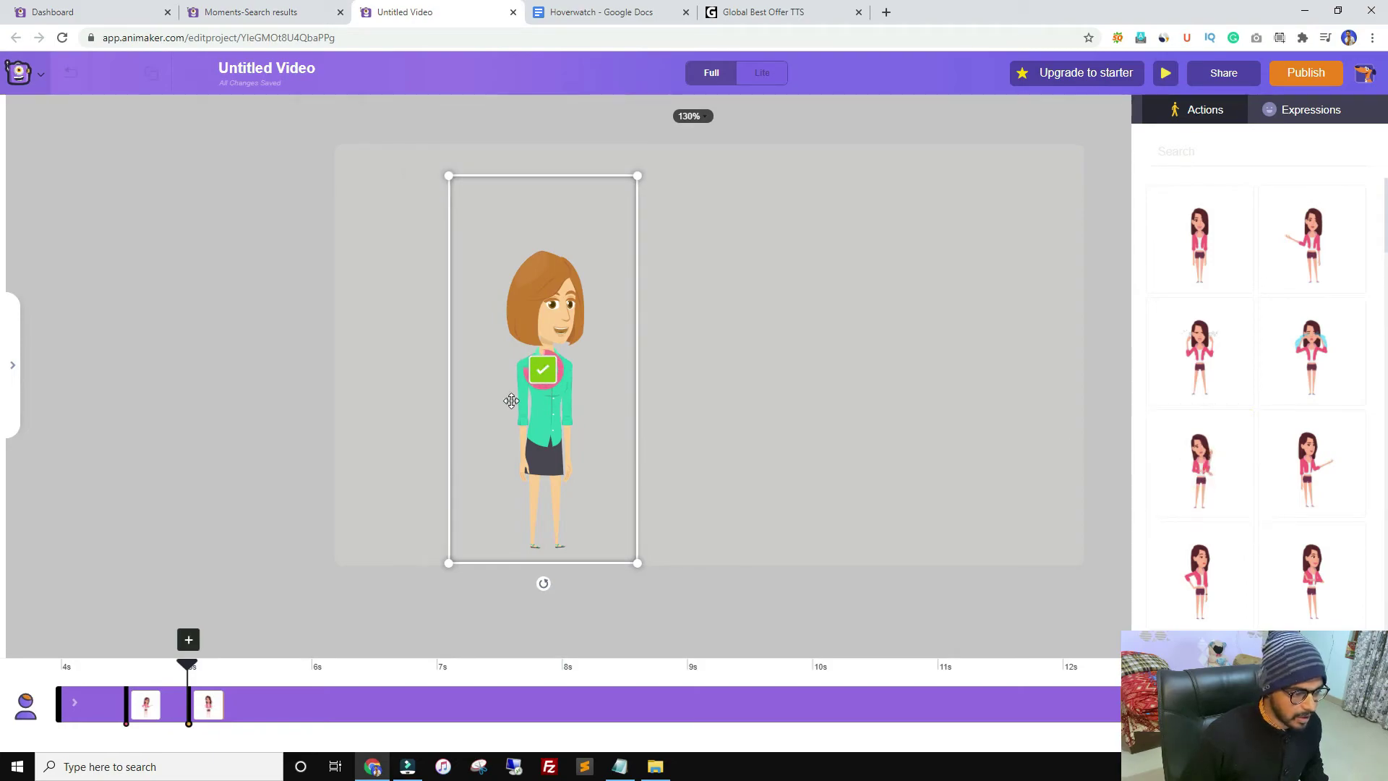
left_click(543, 370)
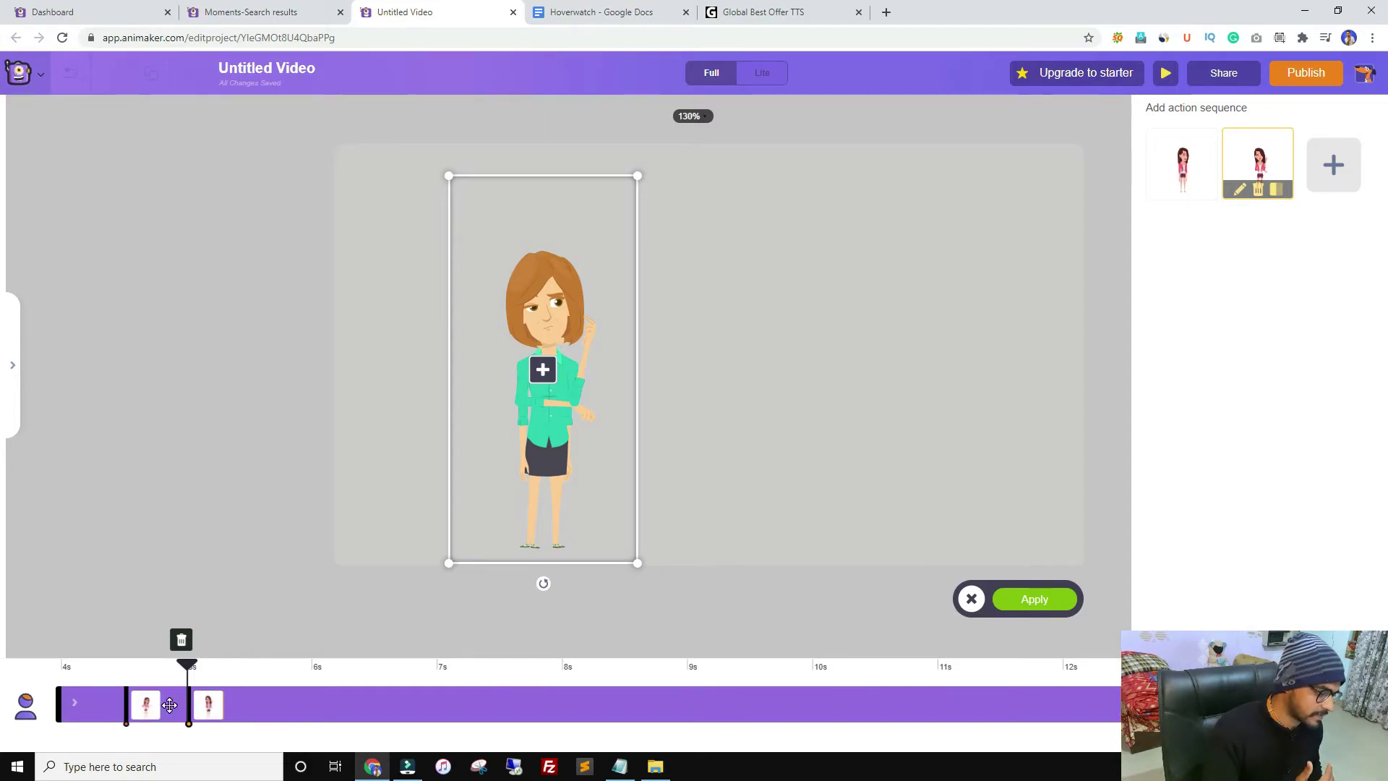
Shift the thinking action to about 7.3 s on the timeline and discard the action sequence
left_click_drag(204, 712, 492, 709)
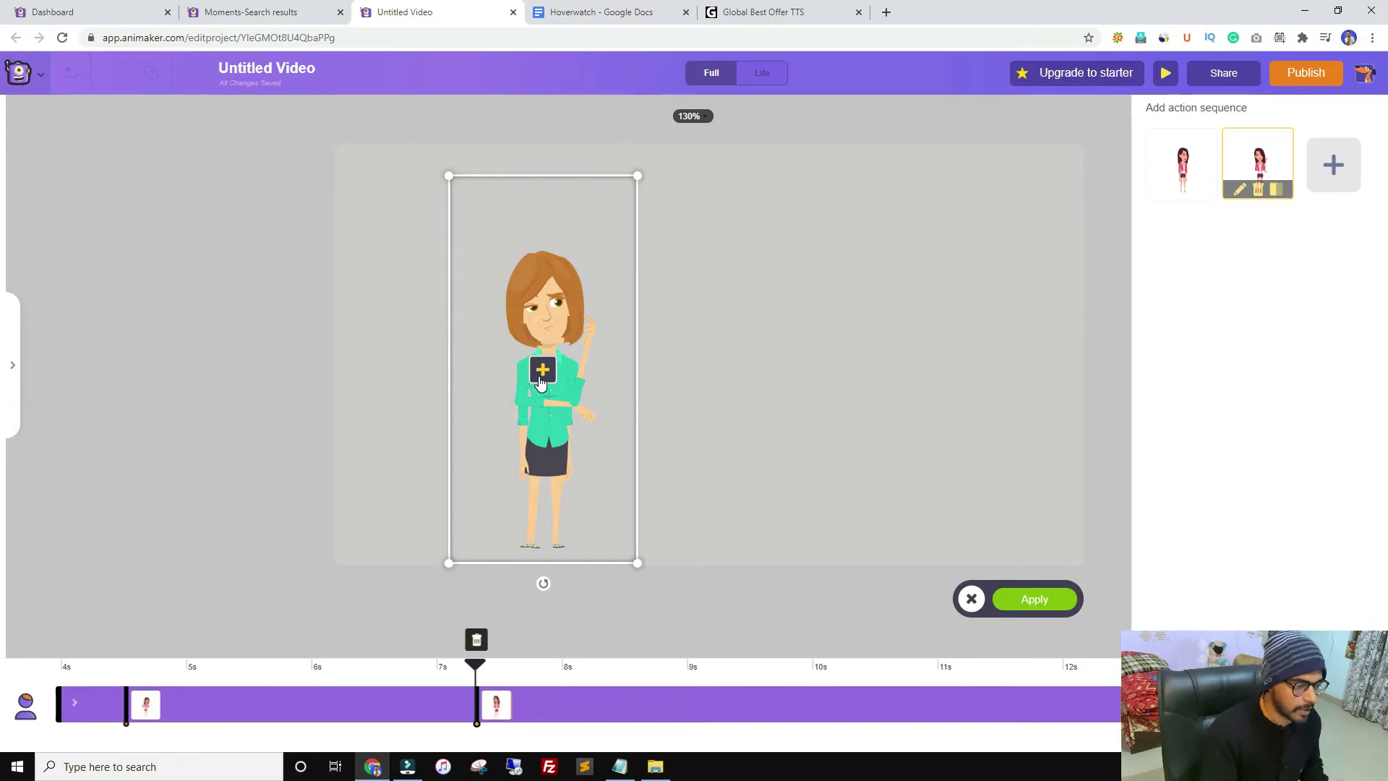
left_click(476, 641)
left_click(983, 600)
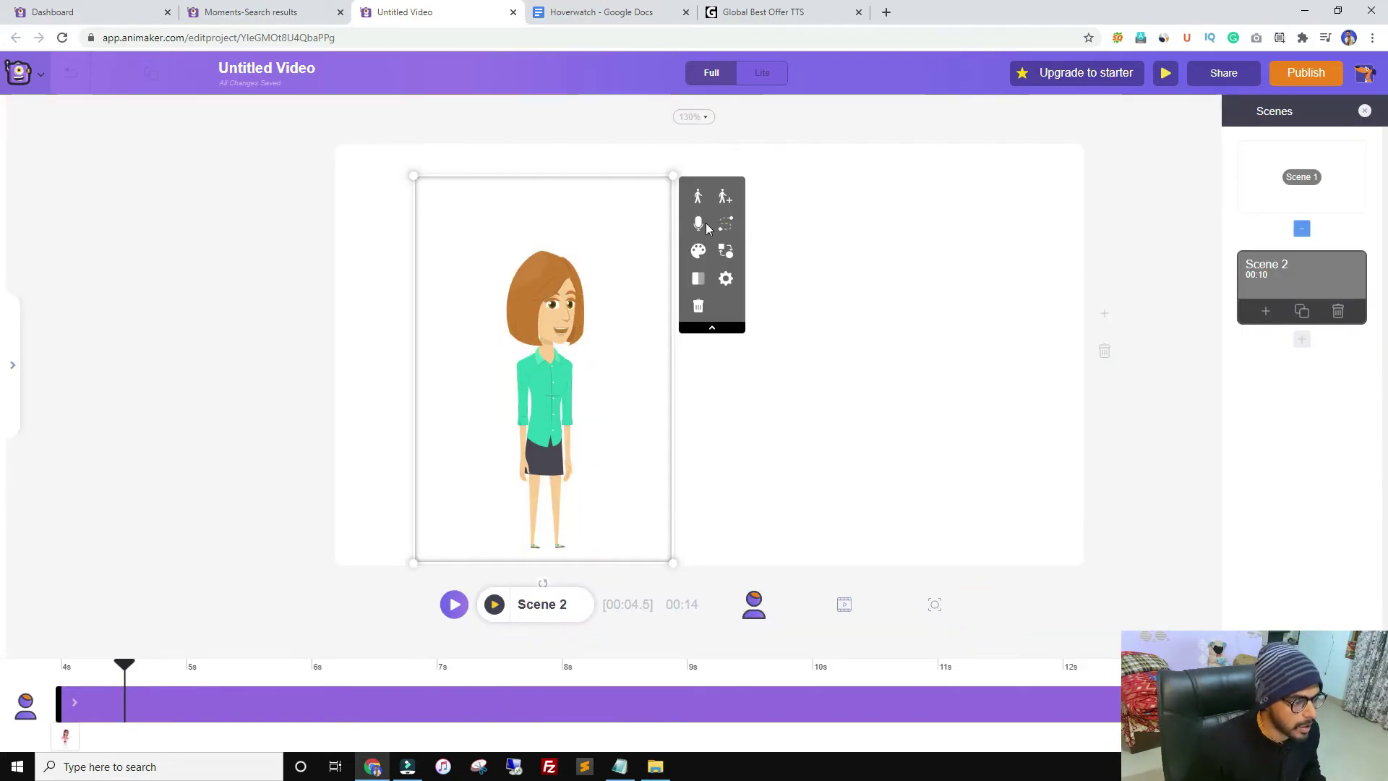
Try the horizontal and vertical flips on the woman and restore her original upright orientation
left_click(699, 282)
left_click(699, 284)
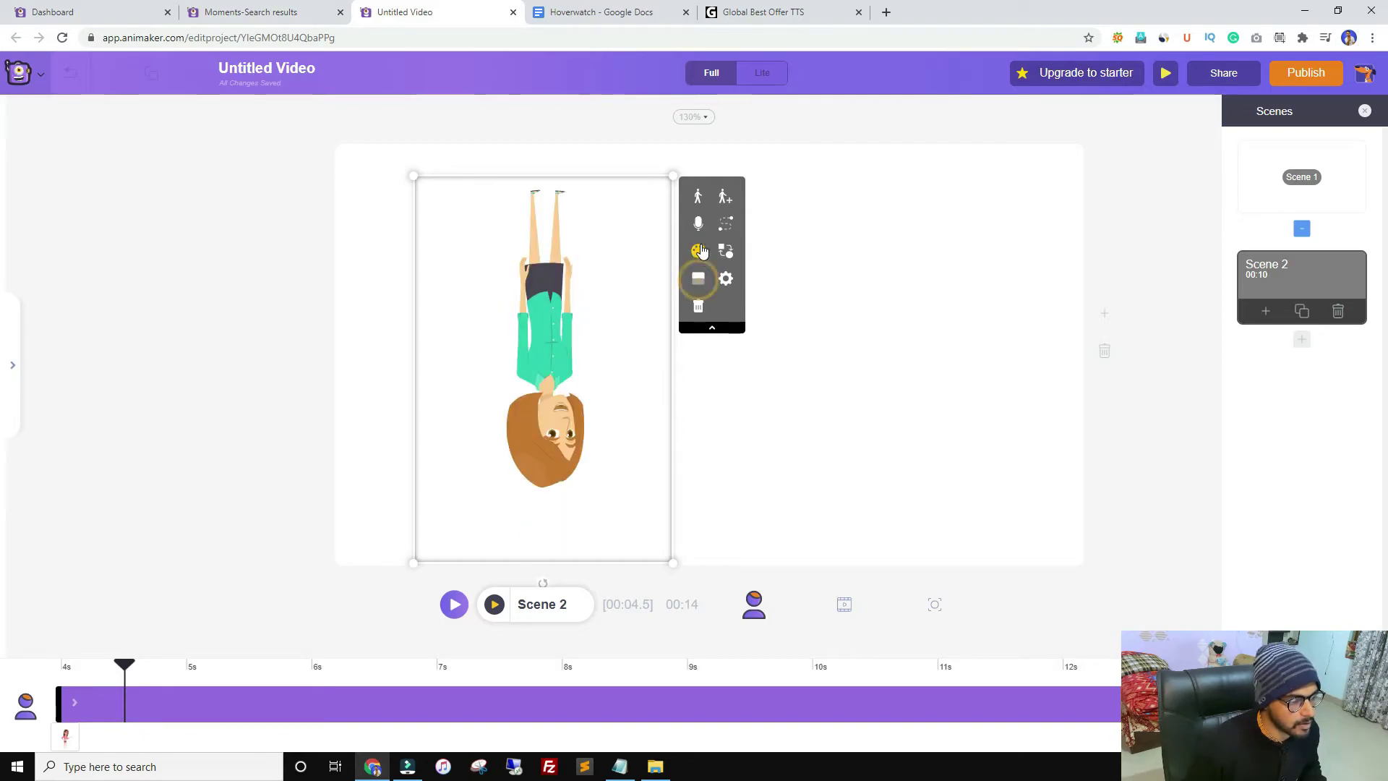
left_click(698, 285)
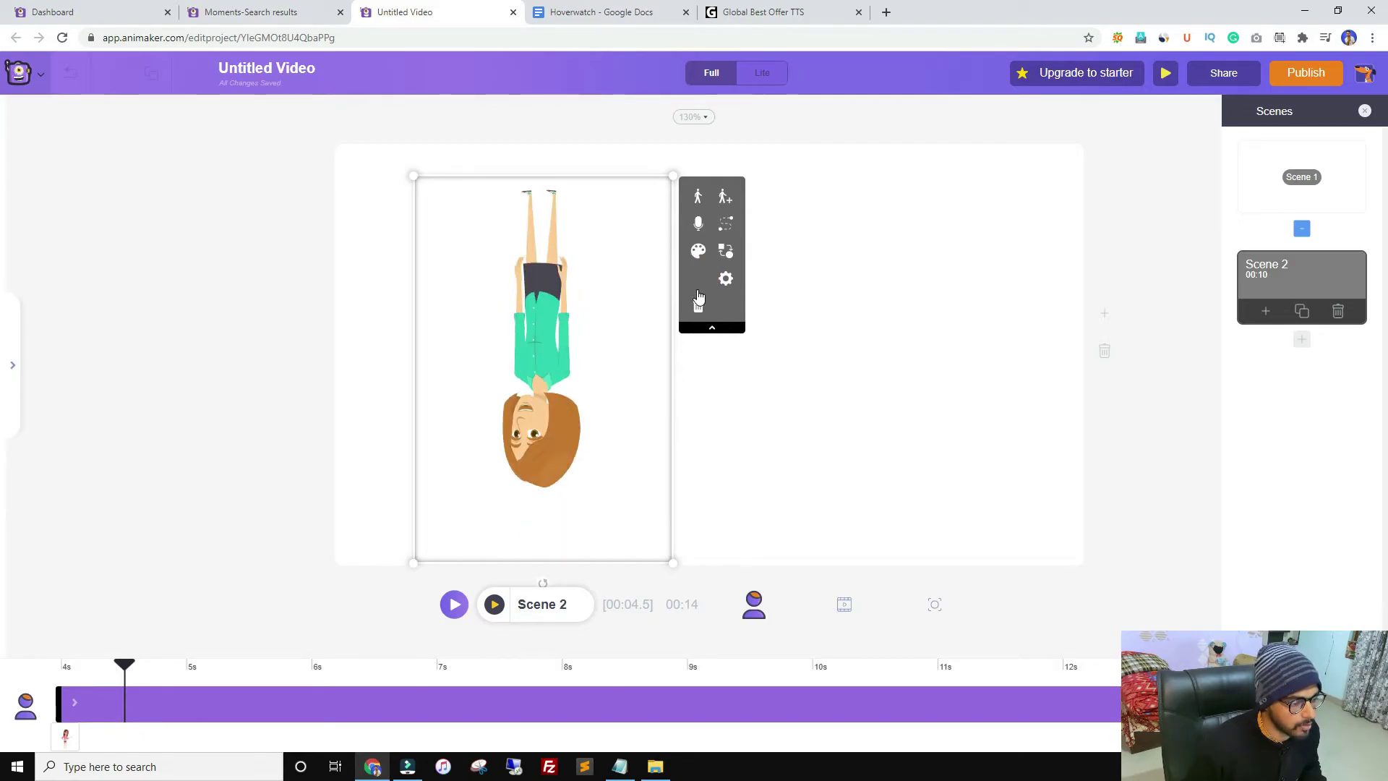
left_click(579, 301)
left_click(700, 286)
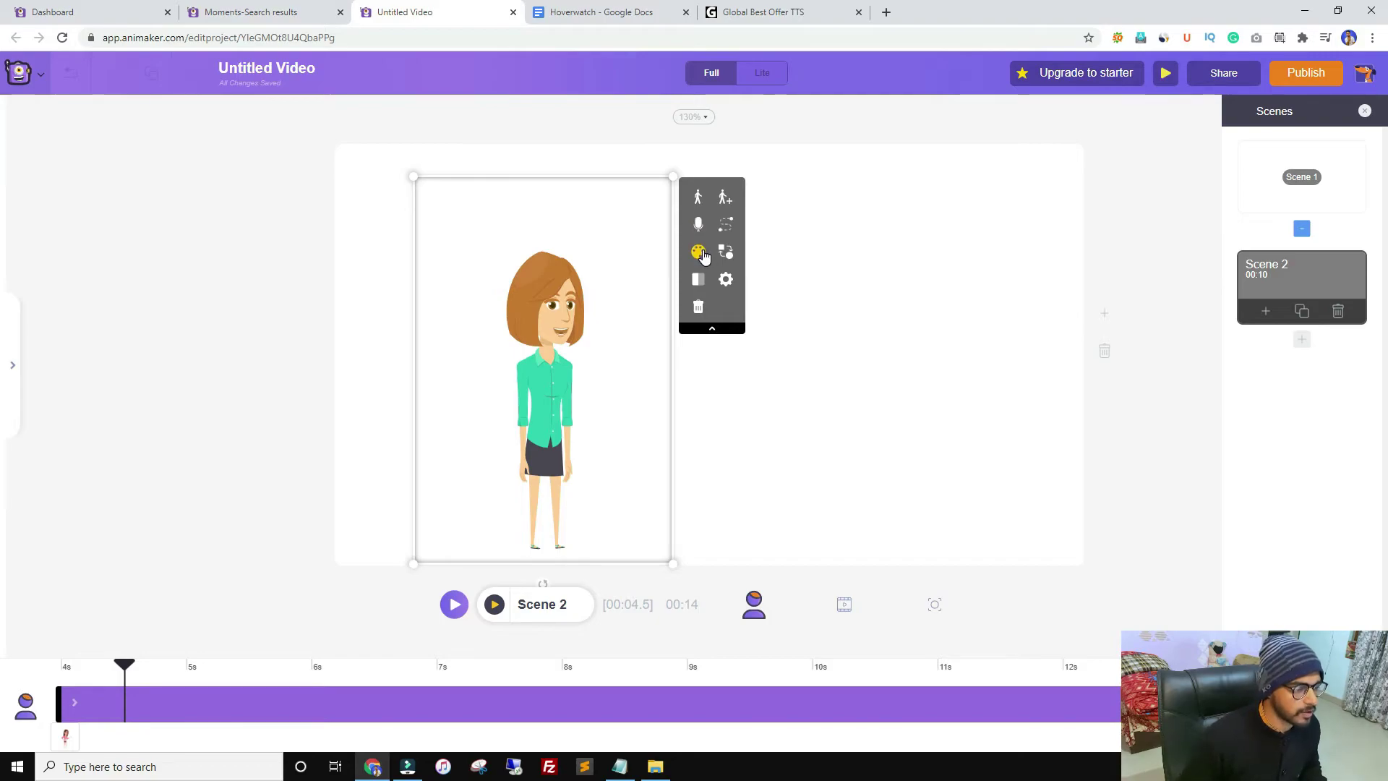
View the woman's colour options and move her slightly up and further left within the scene
left_click(700, 253)
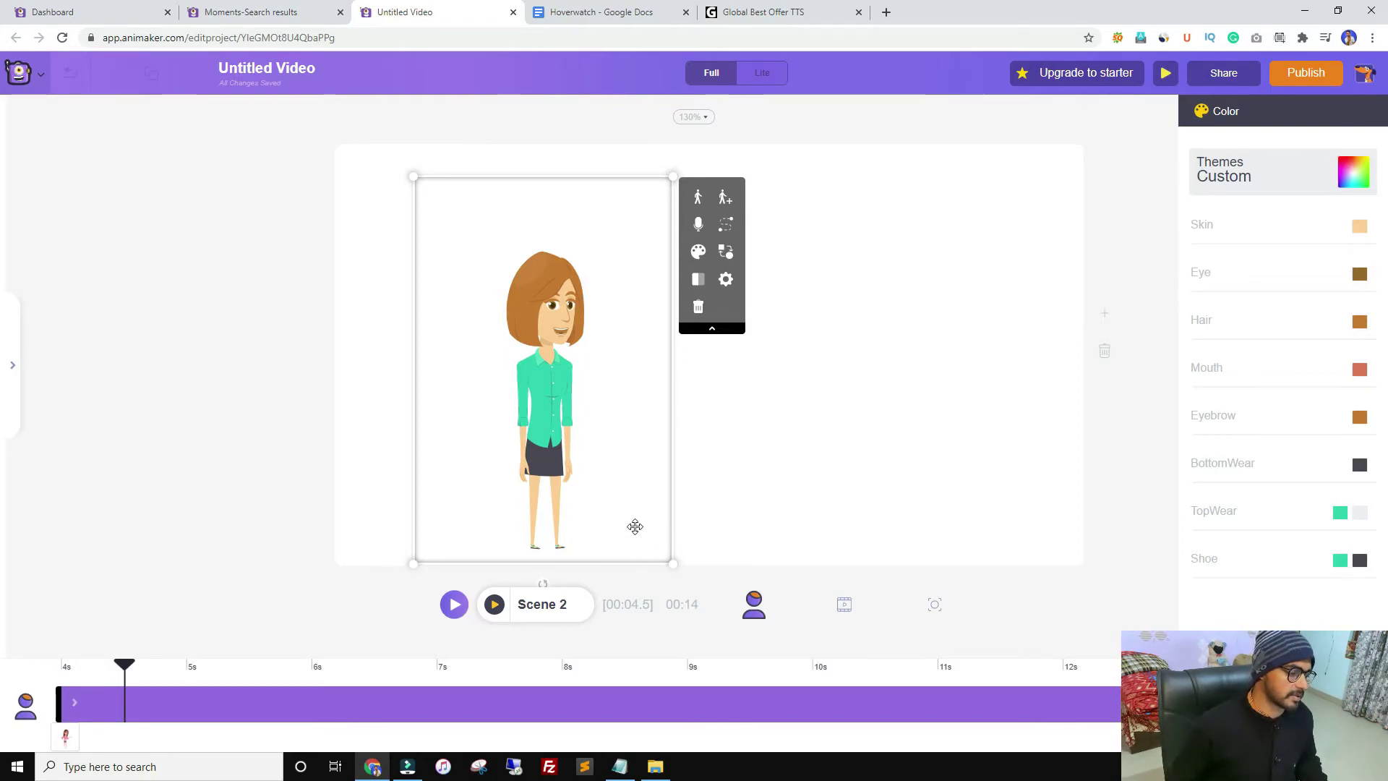
left_click_drag(618, 488, 571, 474)
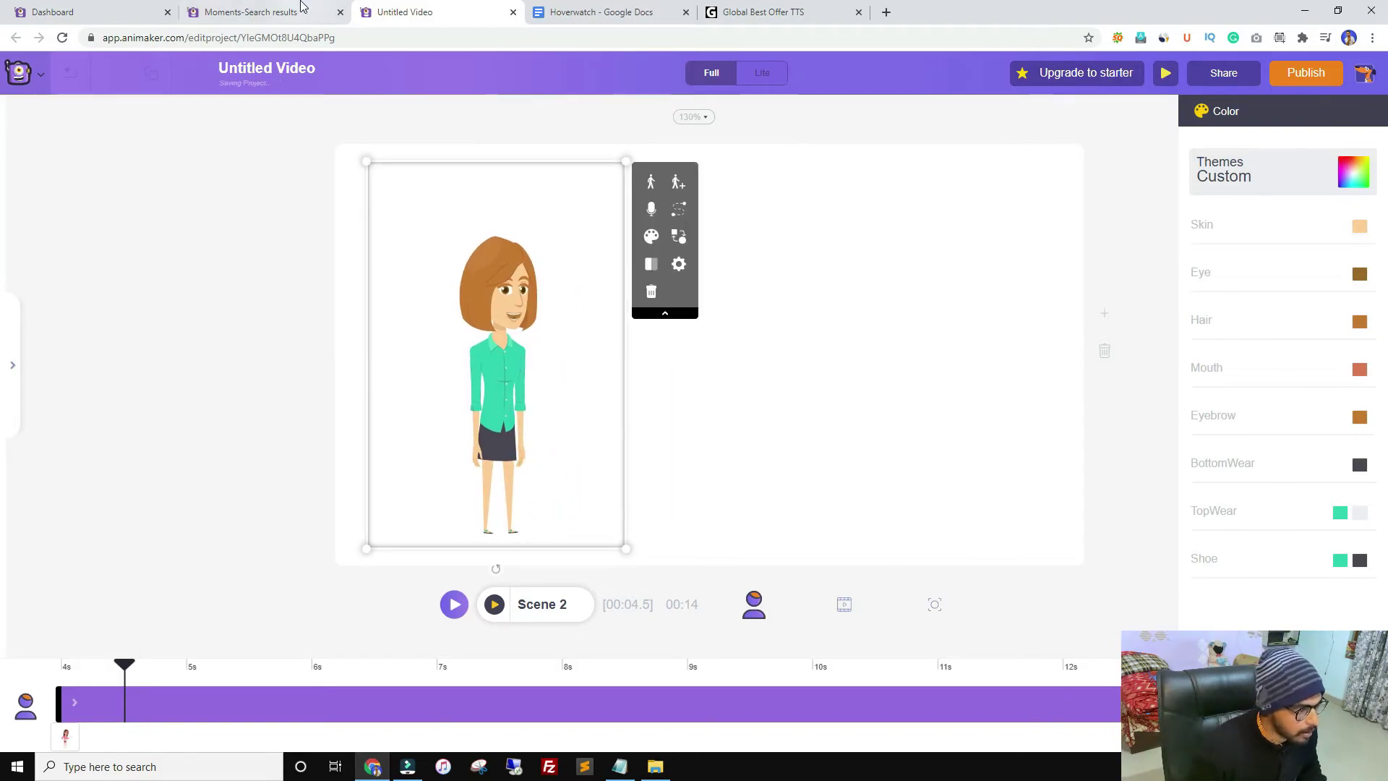
left_click(137, 287)
Browse the text styles, ready-made characters and properties libraries, and return to the text styles
left_click(8, 366)
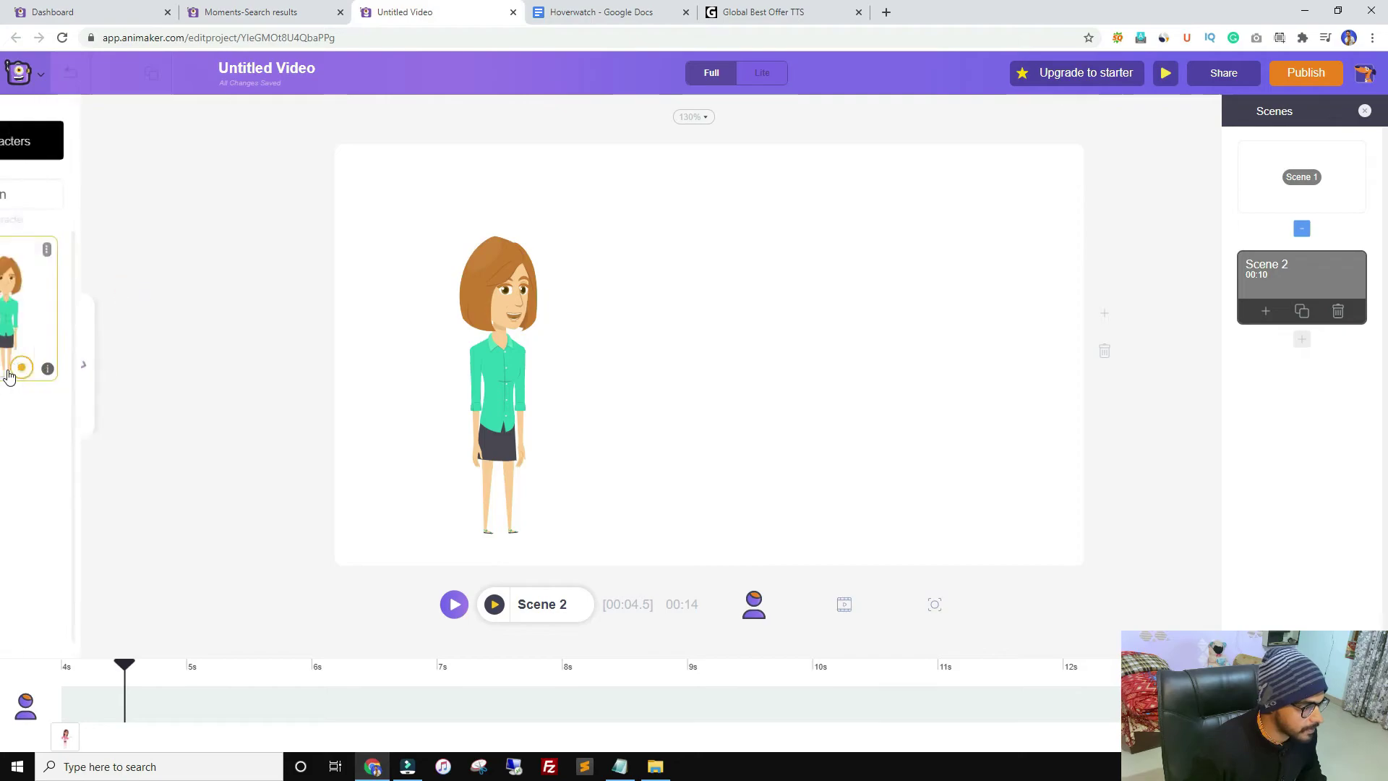
left_click(22, 337)
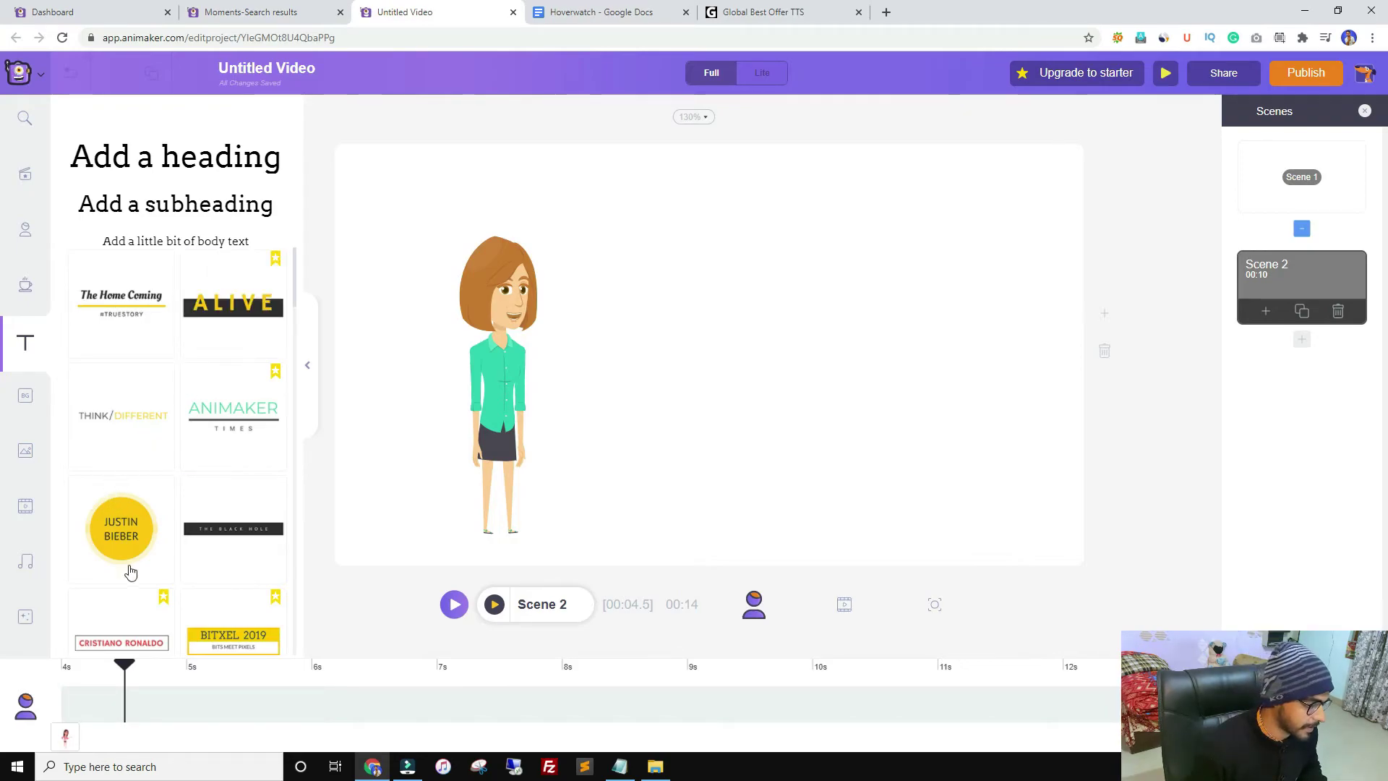
scroll(195, 456, "down", 3)
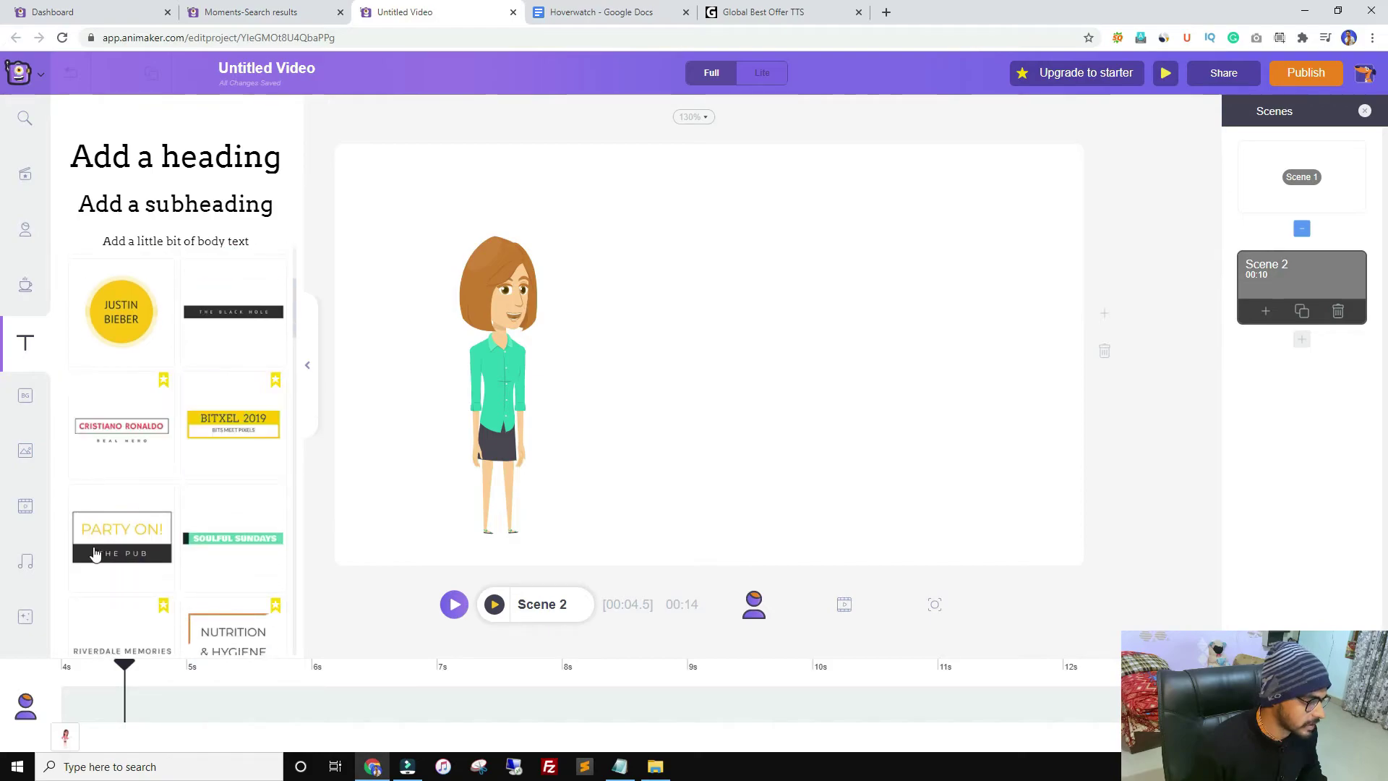
left_click(25, 229)
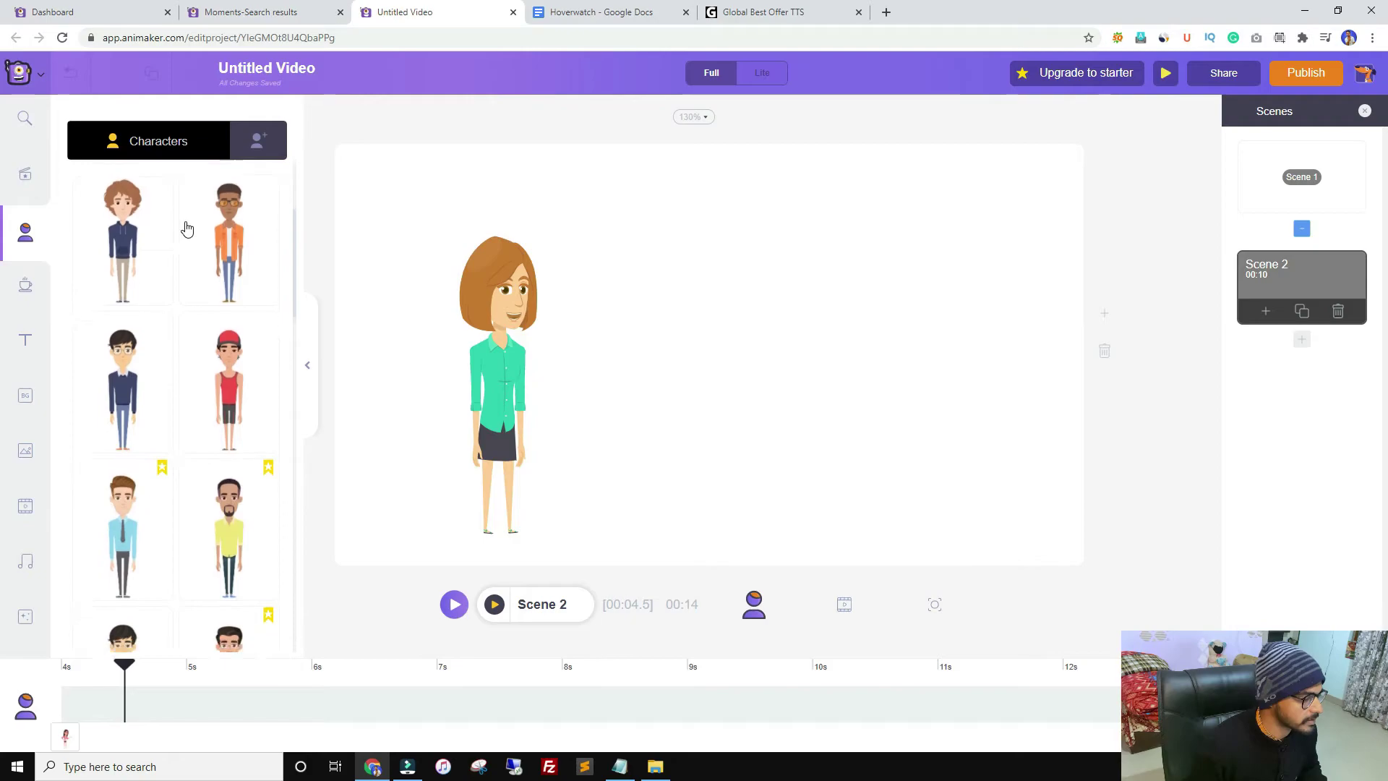
scroll(186, 226, "down", 2)
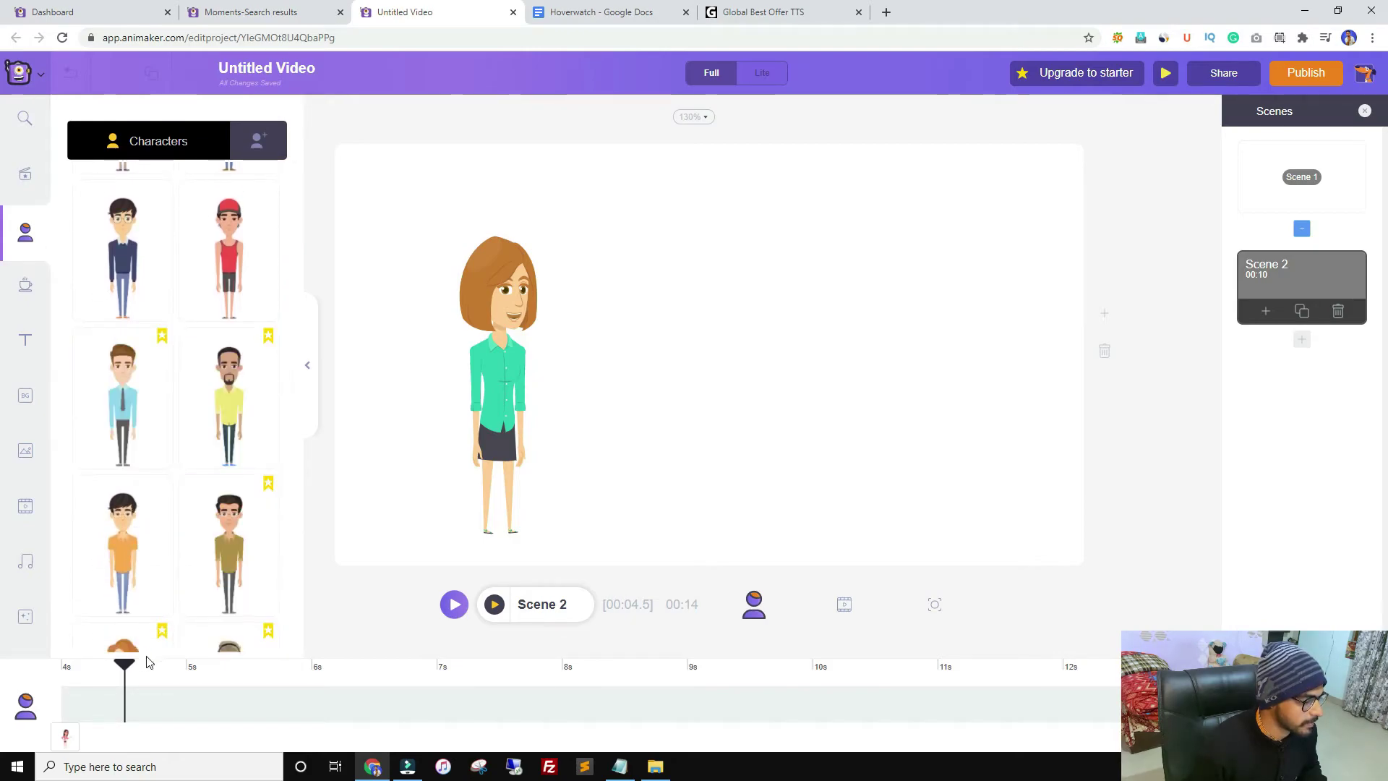
left_click(32, 276)
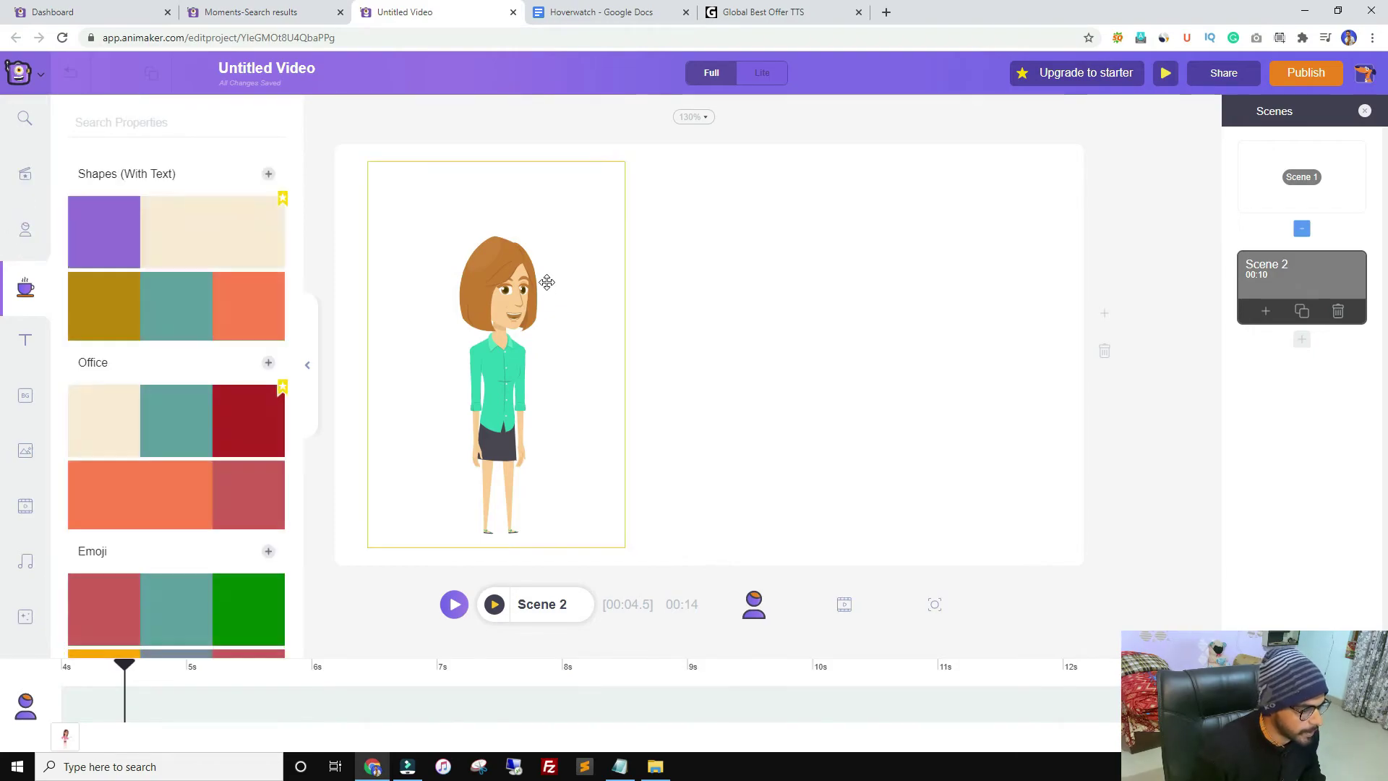
left_click(9, 349)
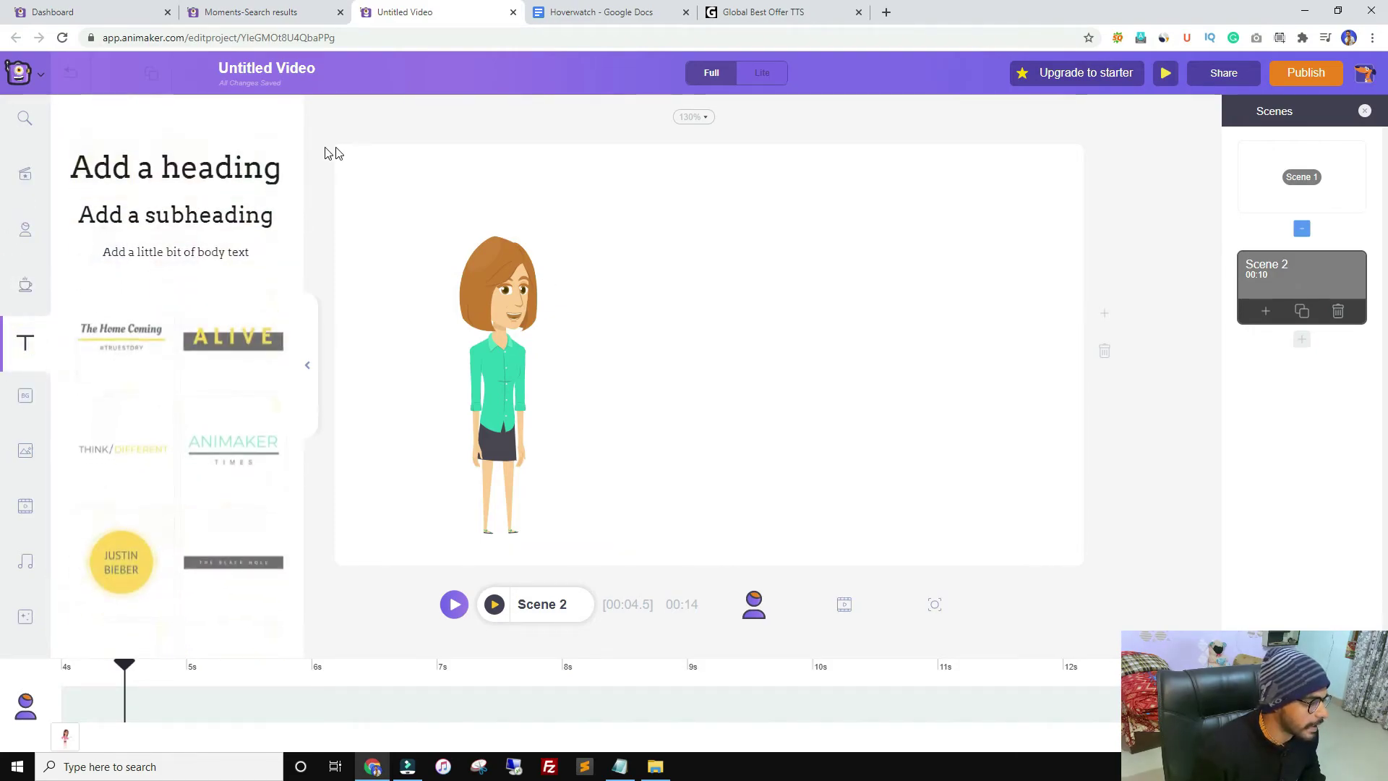
Add a heading beside the woman reading "First of all, you need a text to speech tool. That can convert your text into human sounding voiceover."
left_click(164, 159)
left_click_drag(739, 328, 766, 252)
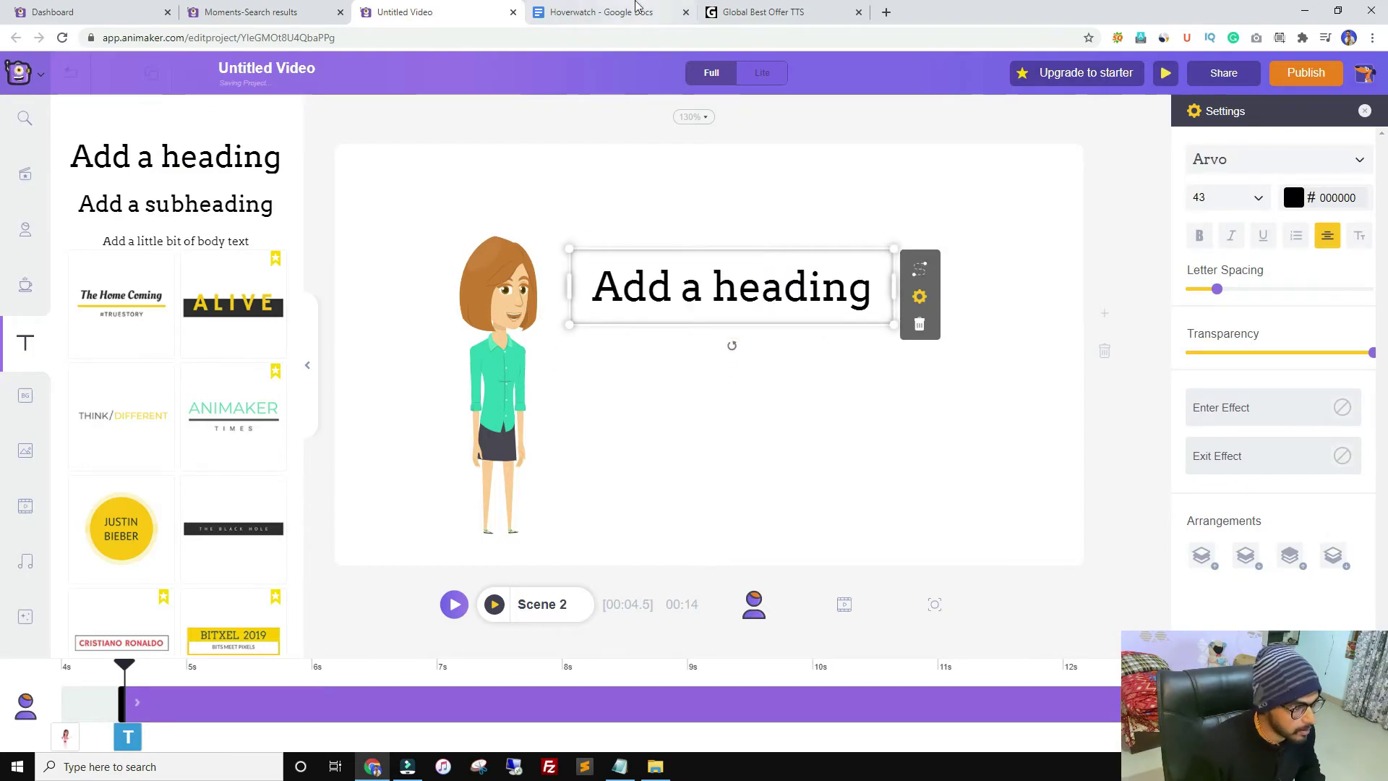
left_click(600, 12)
left_click(405, 12)
double_click(737, 285)
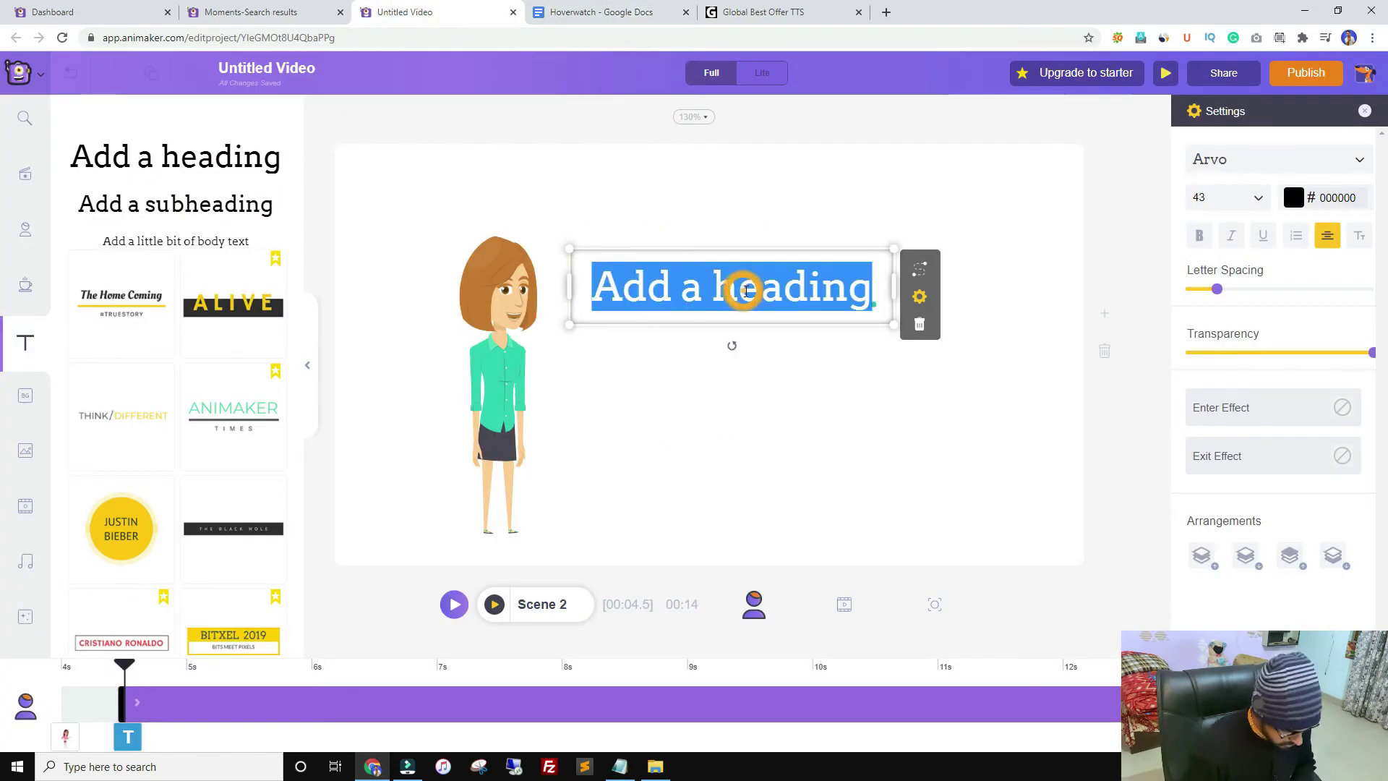
type("First of all, you need a text to speech tool. That can convert your text into human sounding voiceover.")
left_click_drag(347, 332, 599, 334)
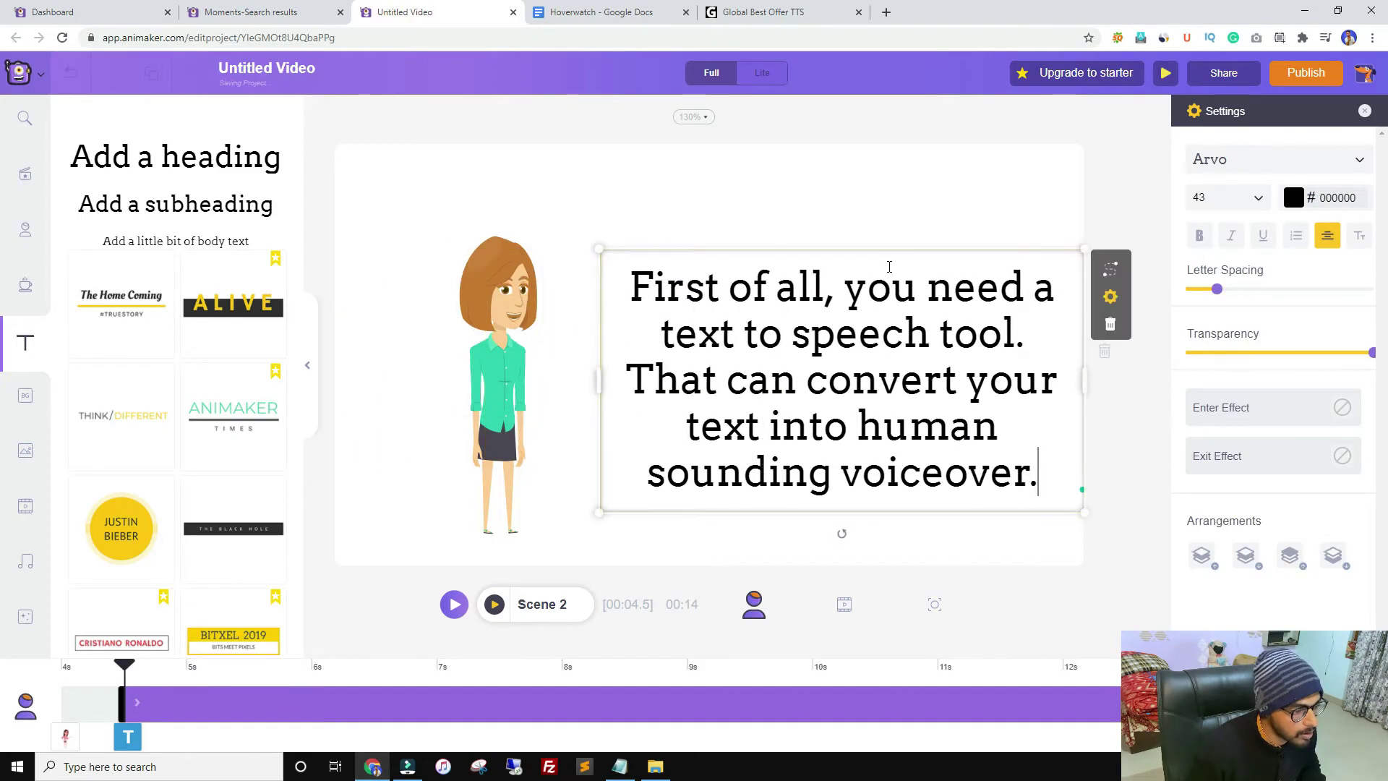
left_click(886, 252)
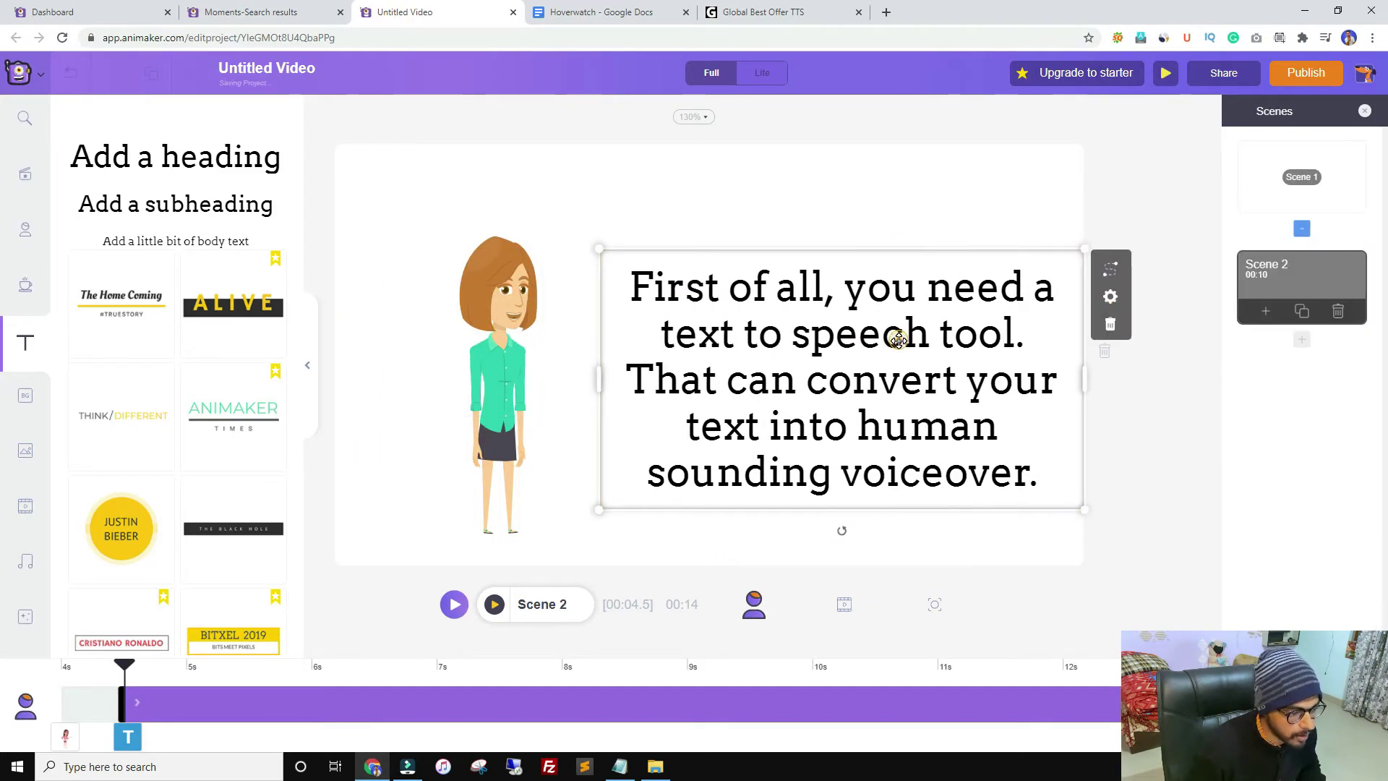
Move the script text slightly up toward the woman and give it the Pop Bottom Right enter effect
double_click(869, 364)
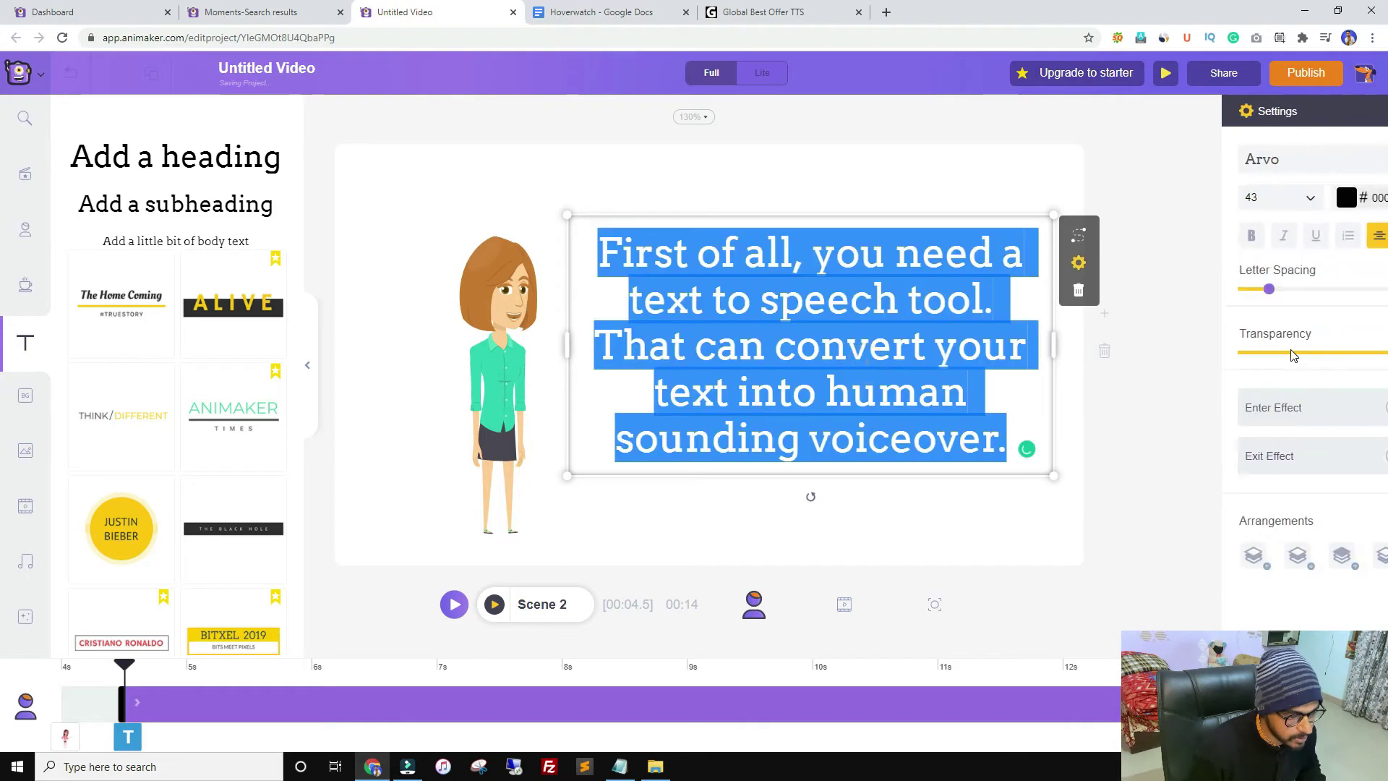
left_click(1244, 420)
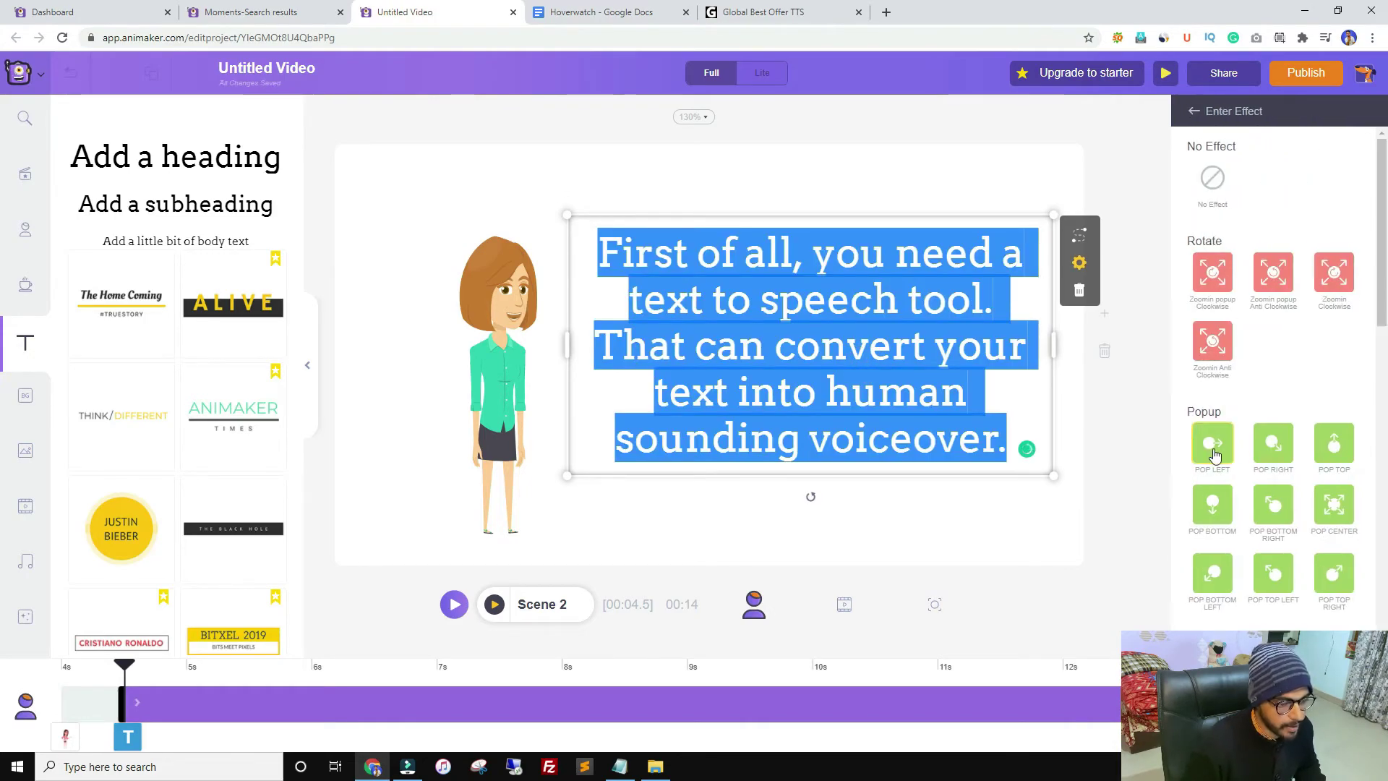
scroll(1279, 365, "down", 2)
scroll(1282, 504, "down", 1)
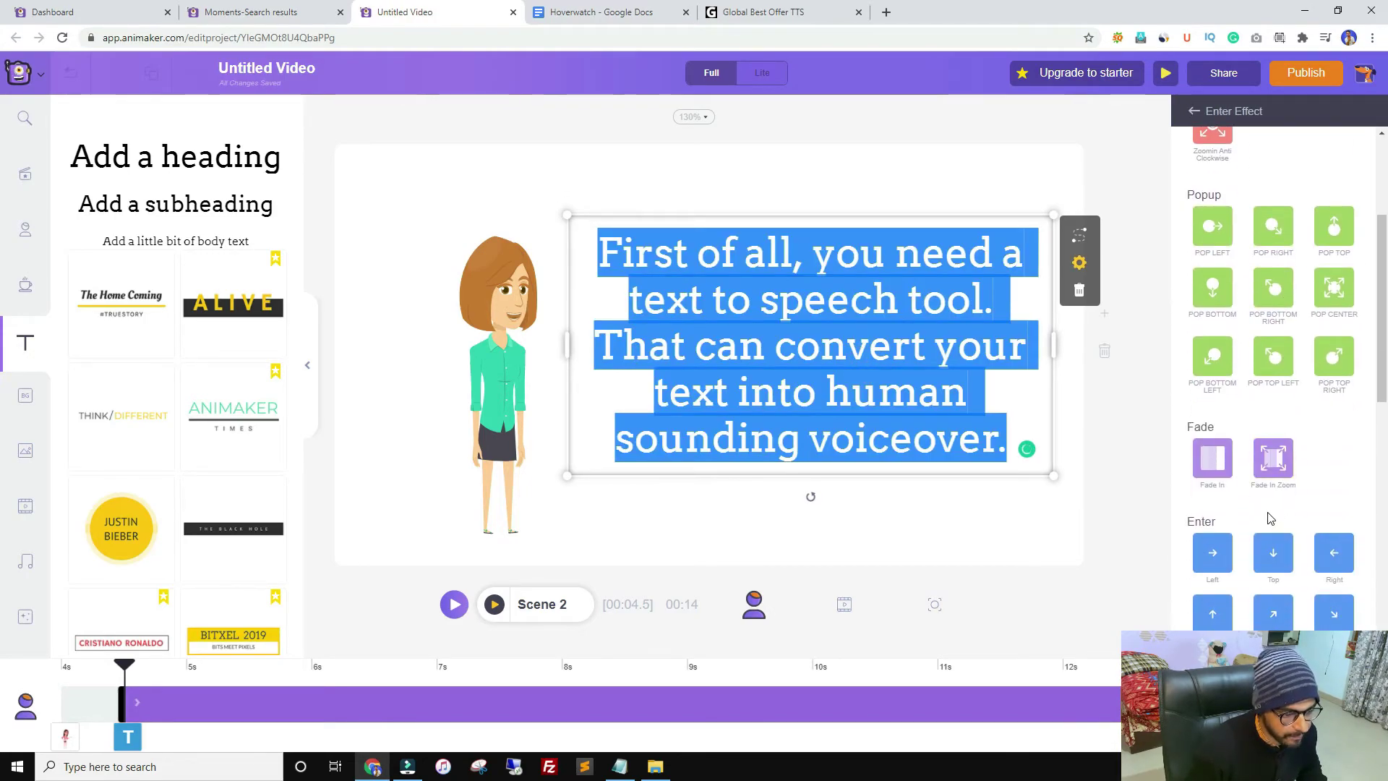
scroll(1276, 477, "down", 4)
scroll(1276, 477, "up", 4)
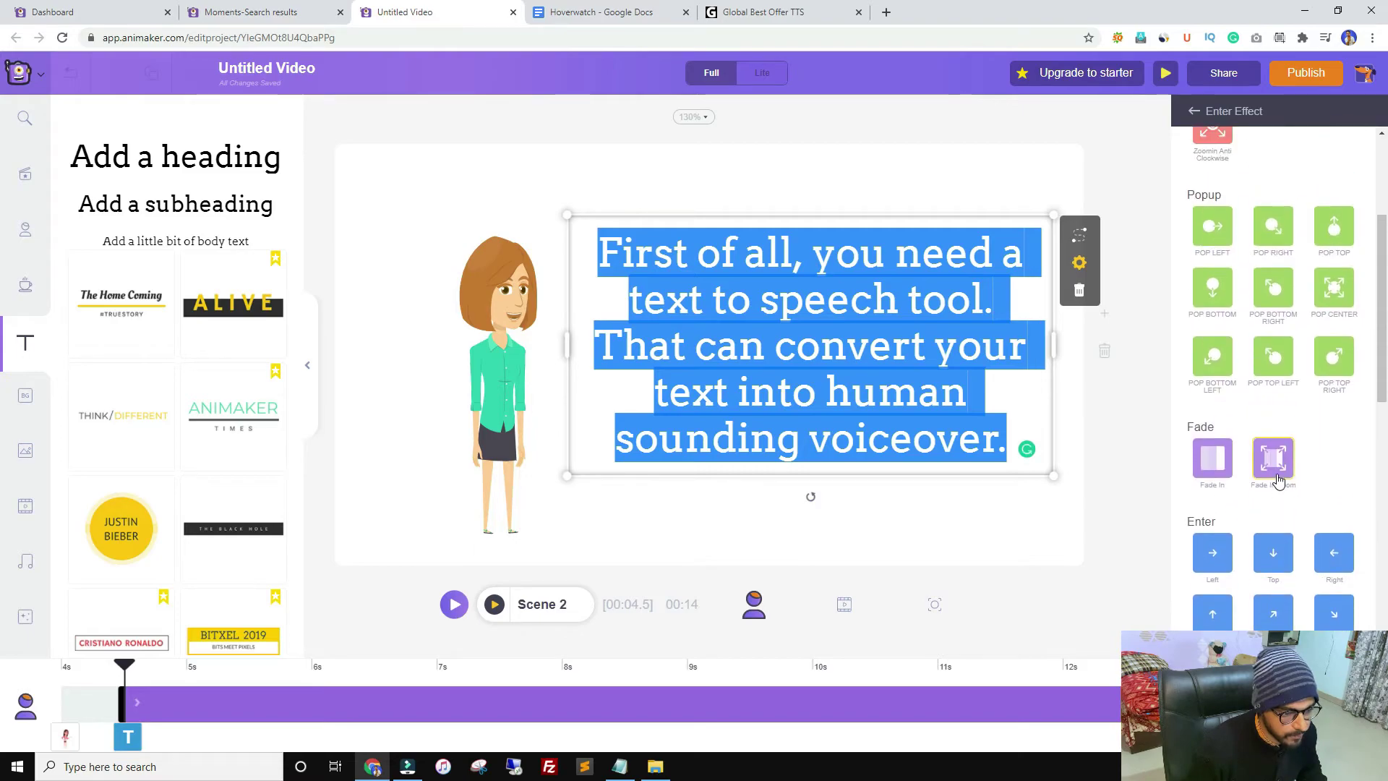
scroll(1278, 481, "up", 2)
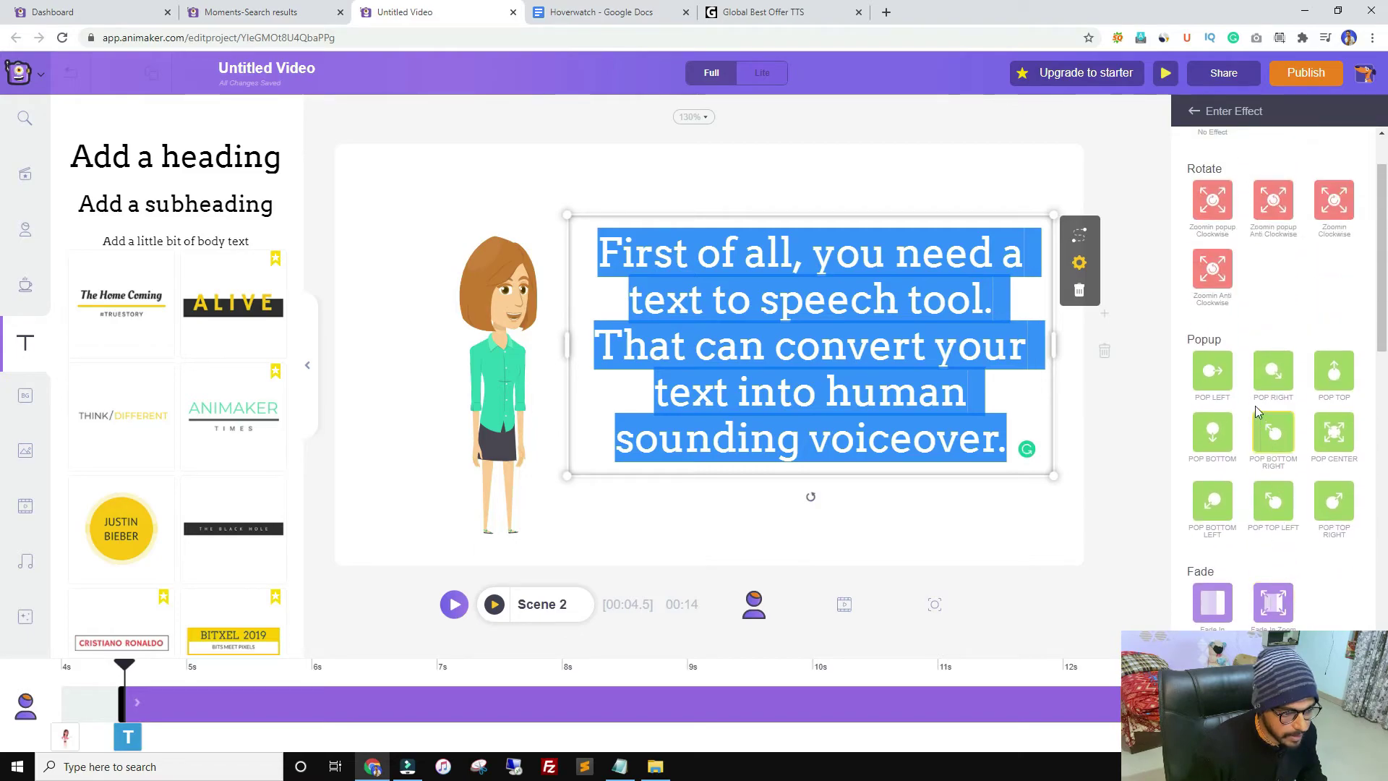
left_click(1276, 442)
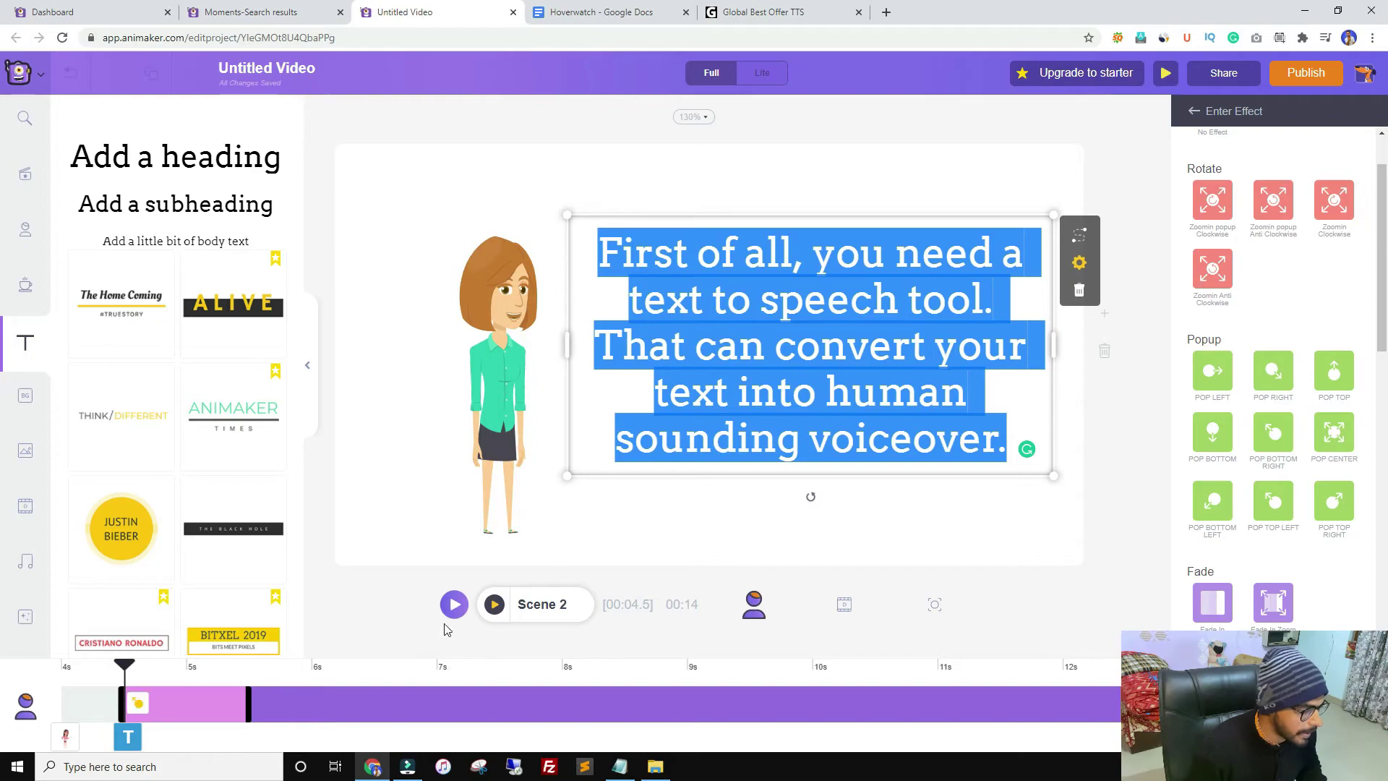
Preview Scene 2 from the playhead and from its start, and reselect the script text
left_click(455, 604)
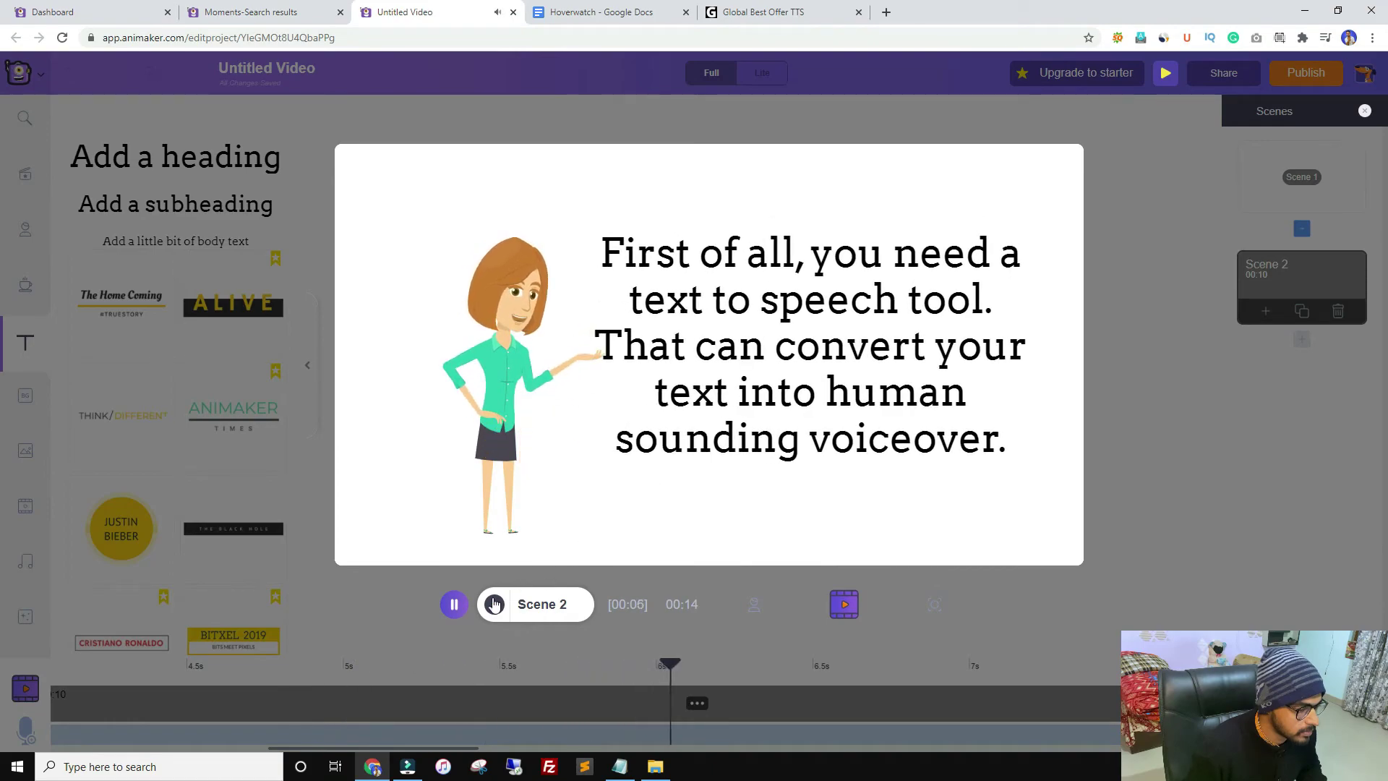
left_click(494, 604)
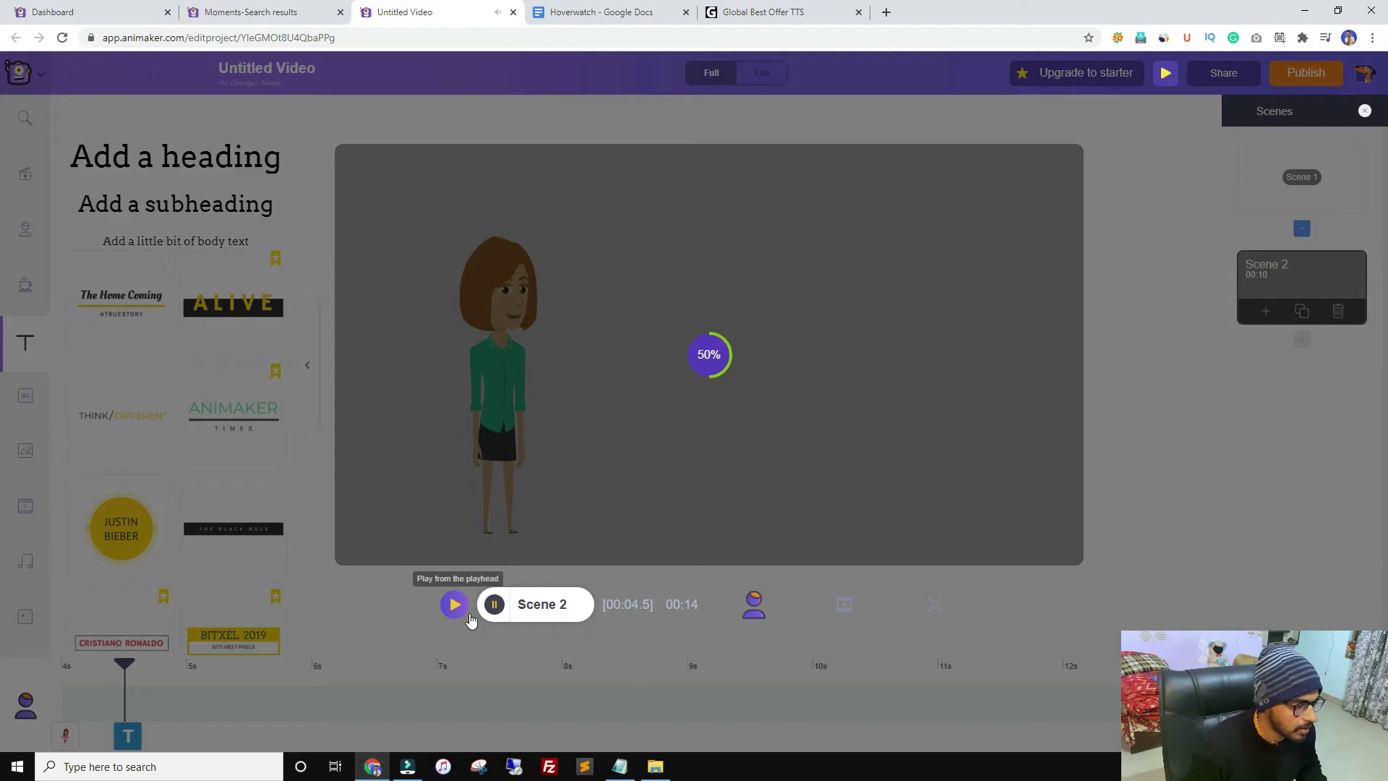
left_click(495, 607)
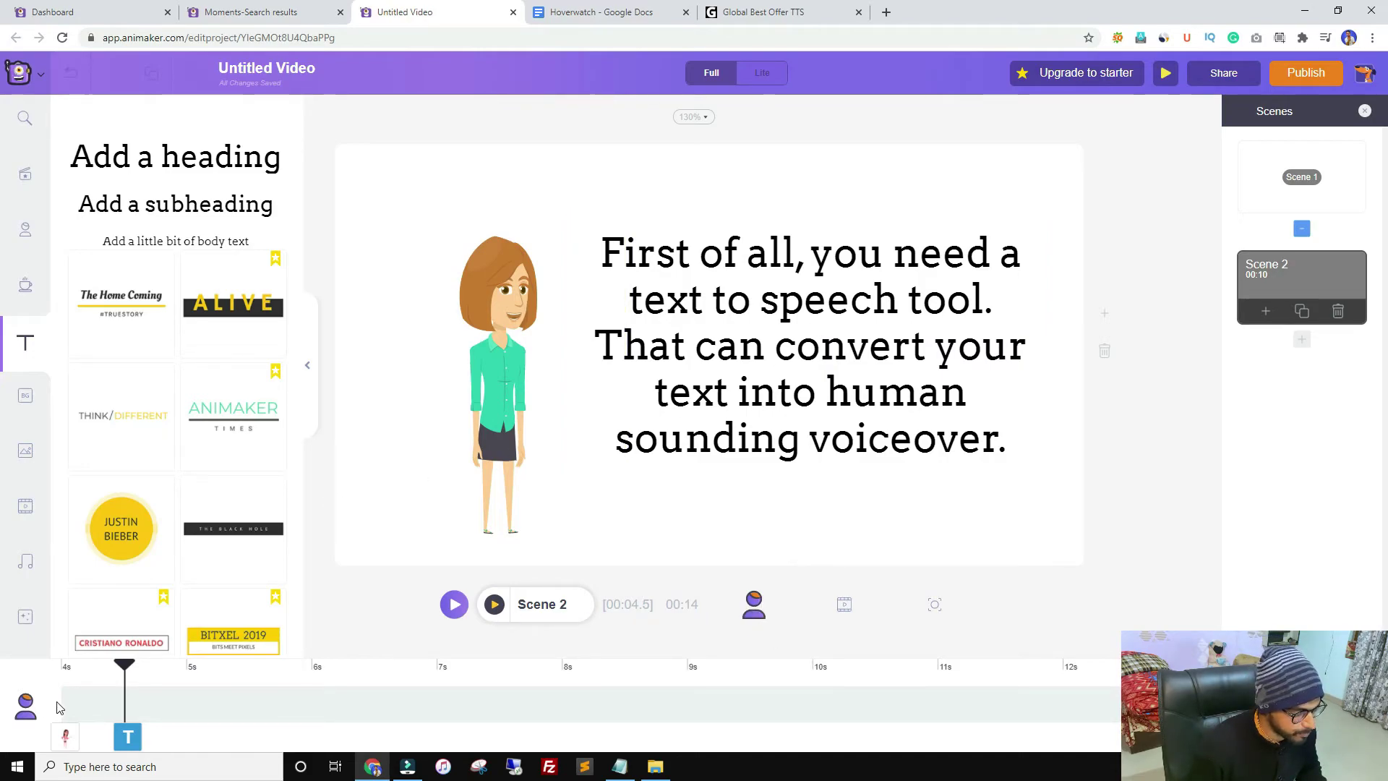
left_click(128, 748)
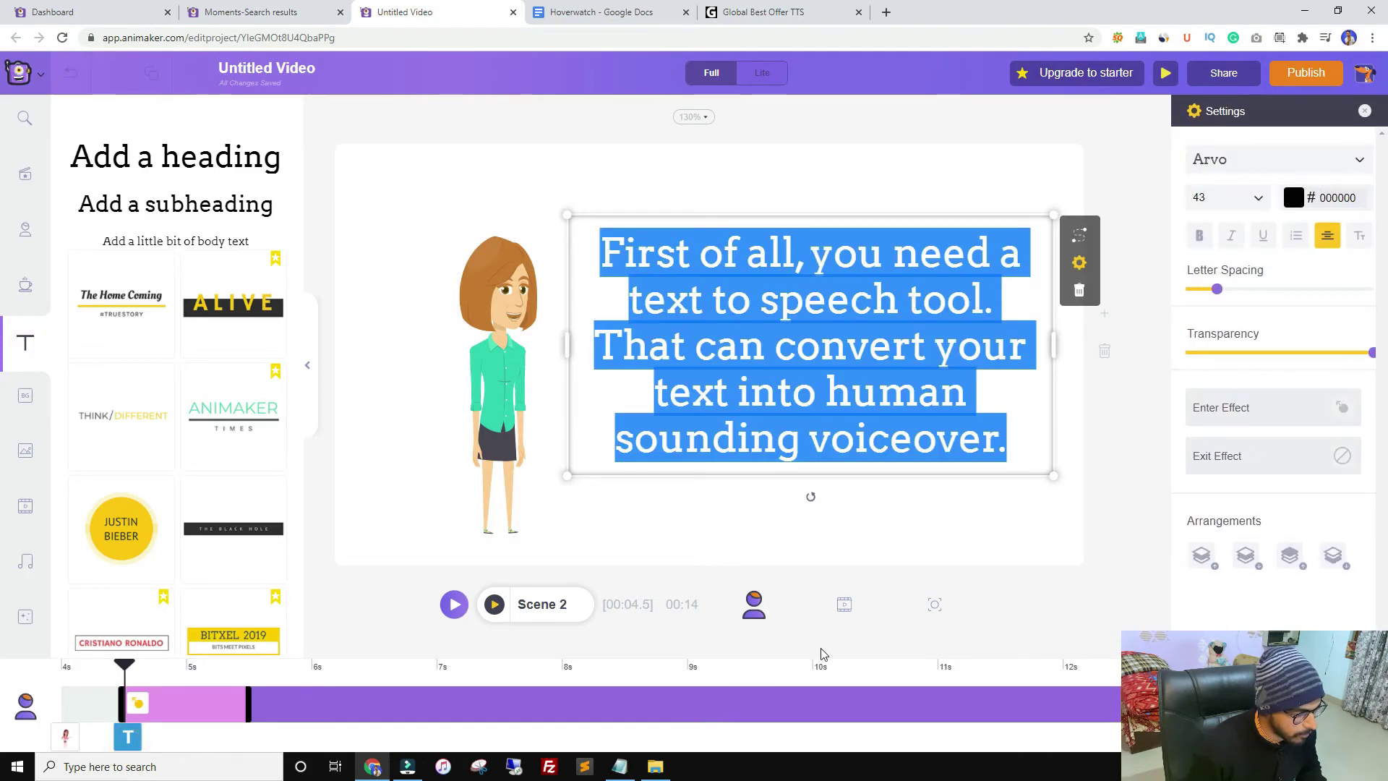
Apply the Slide Bottom transition between Scene 1 and Scene 2
left_click(845, 608)
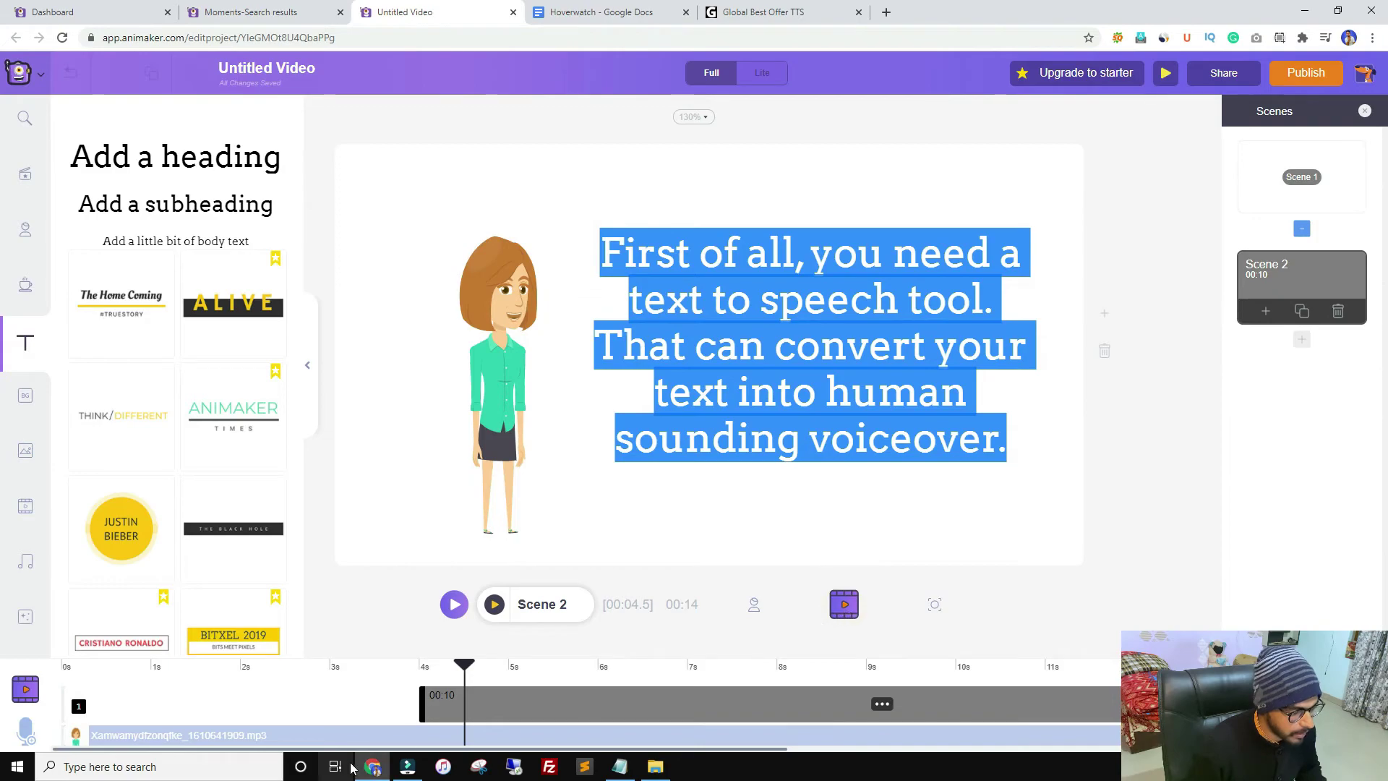
left_click_drag(541, 753, 490, 773)
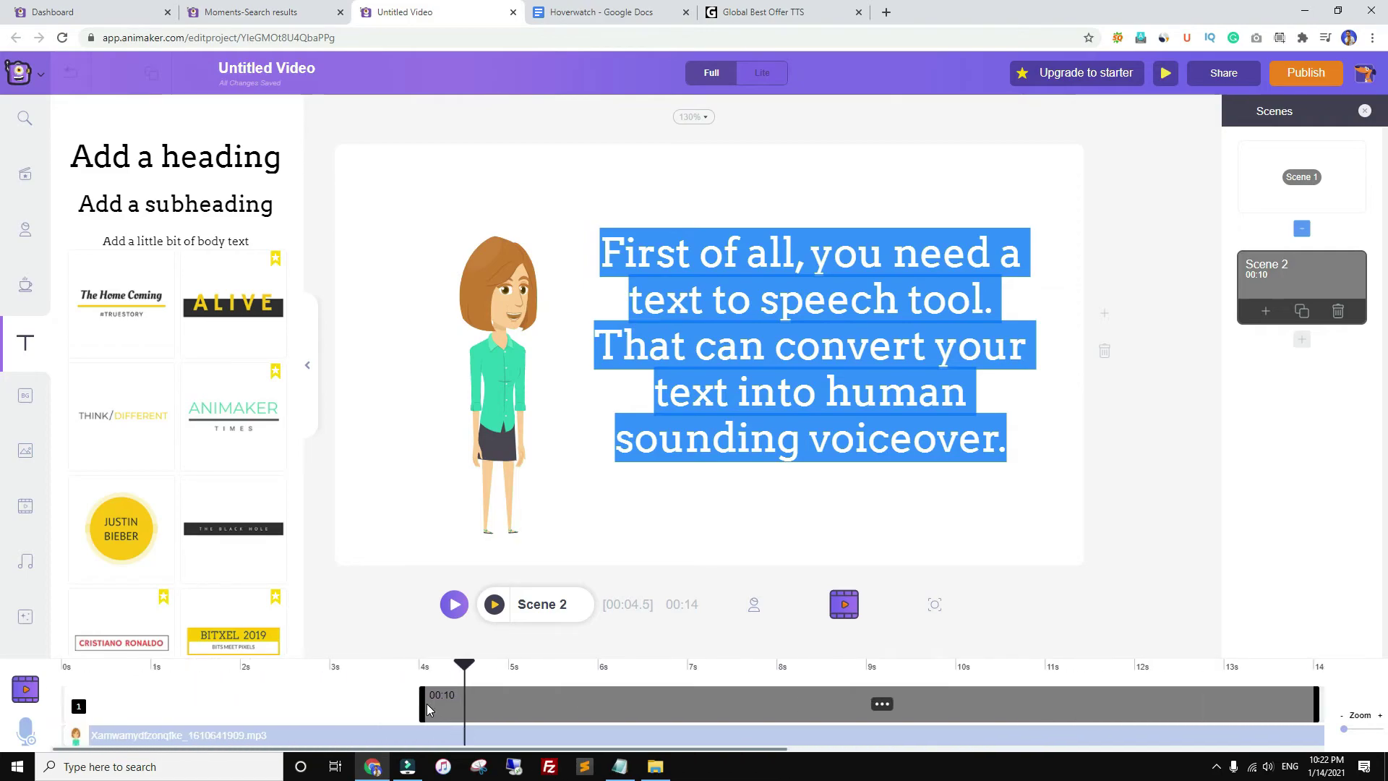
left_click(344, 707)
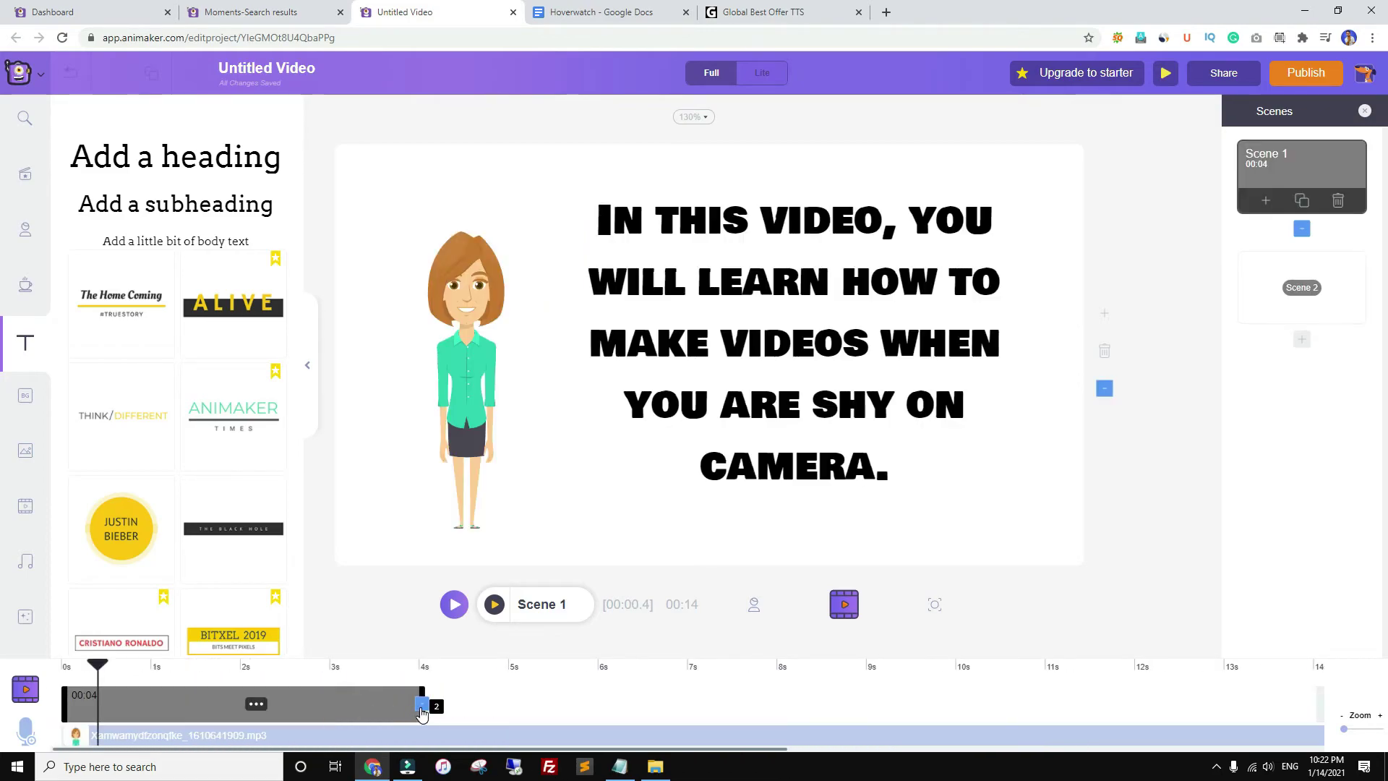
left_click(422, 707)
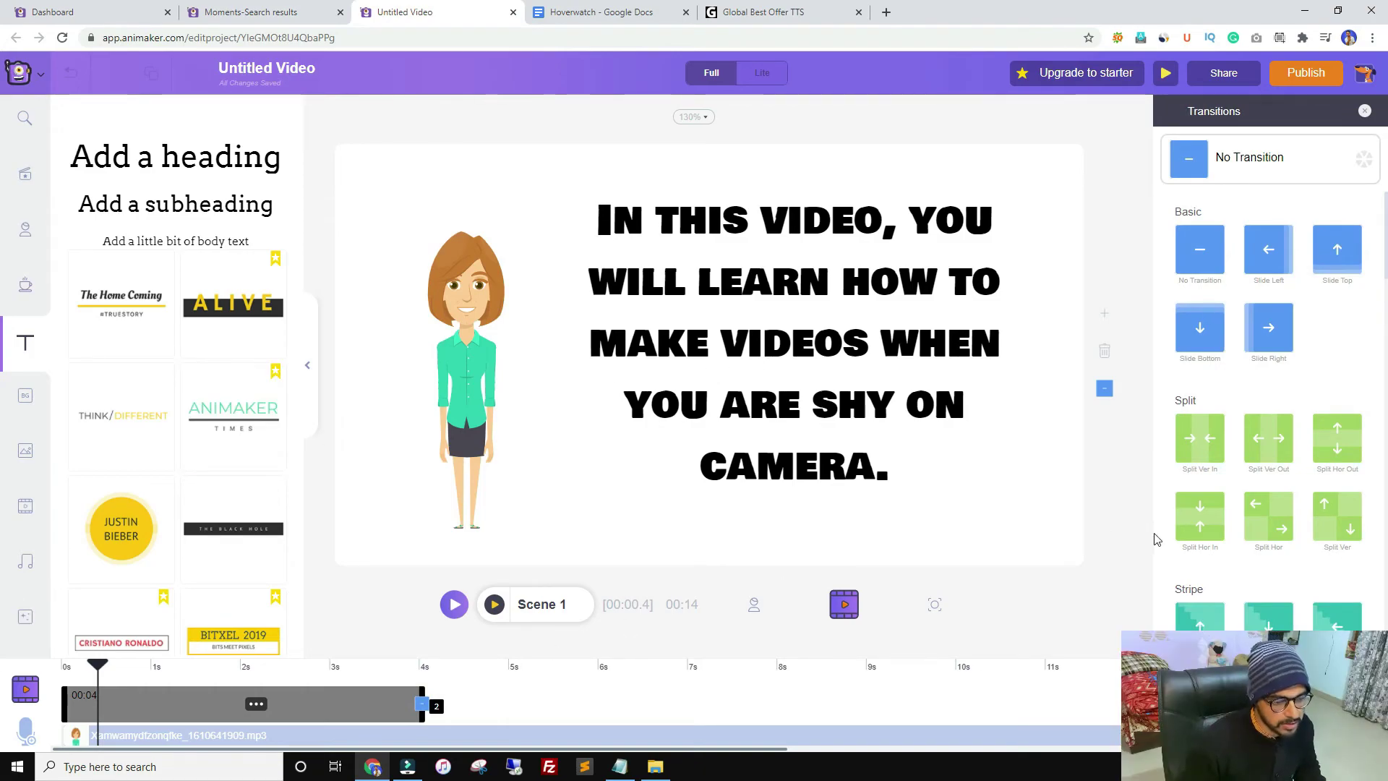
left_click(1203, 316)
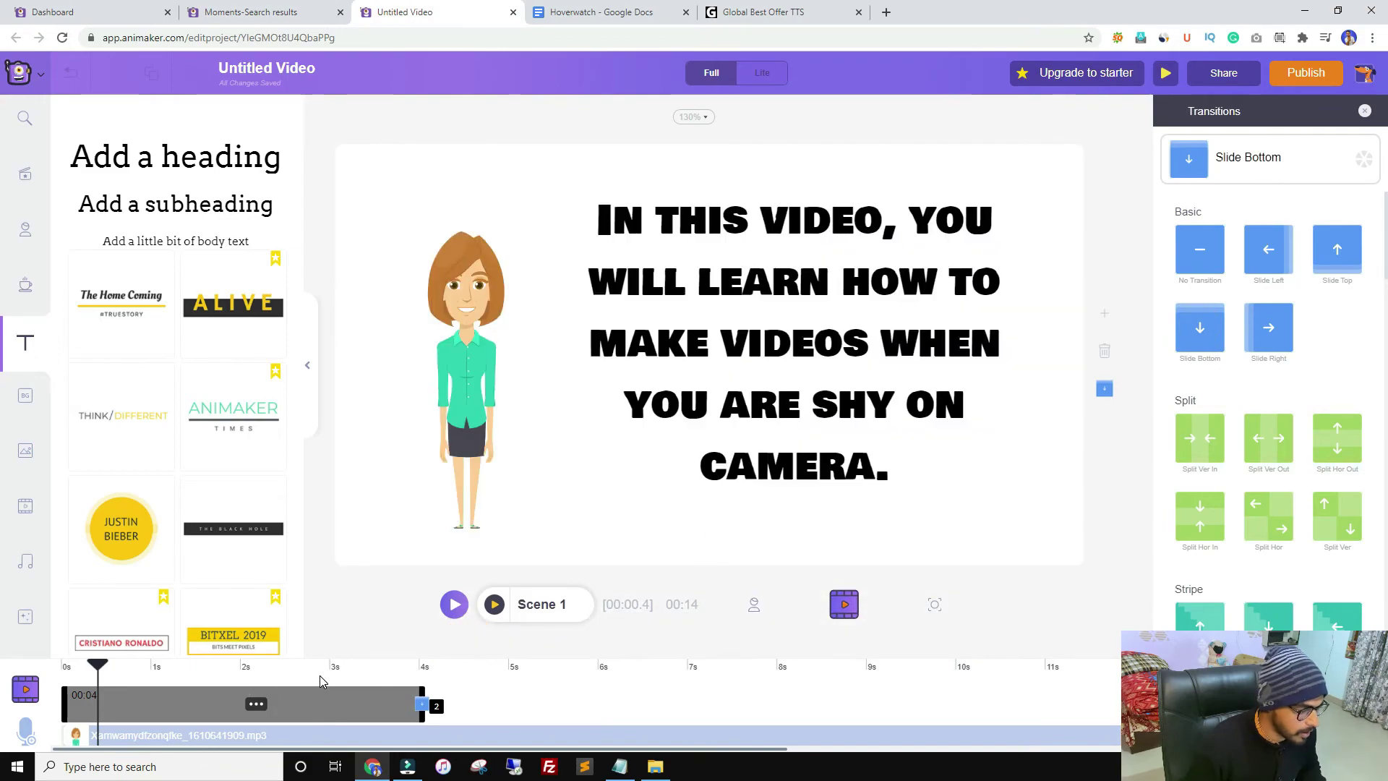
Preview the whole video, and view the woman's action options in Scene 1 before returning to the scene timeline
left_click(1165, 75)
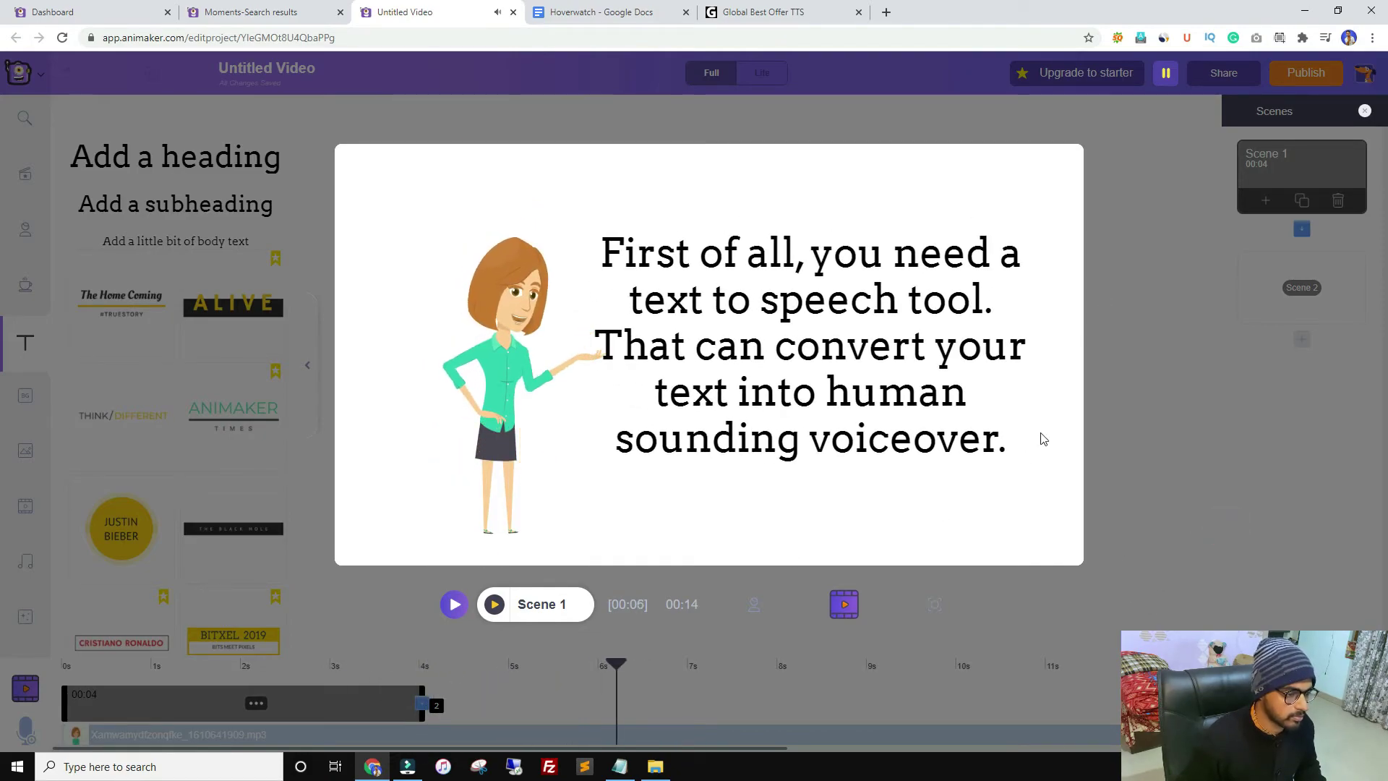
left_click(1166, 74)
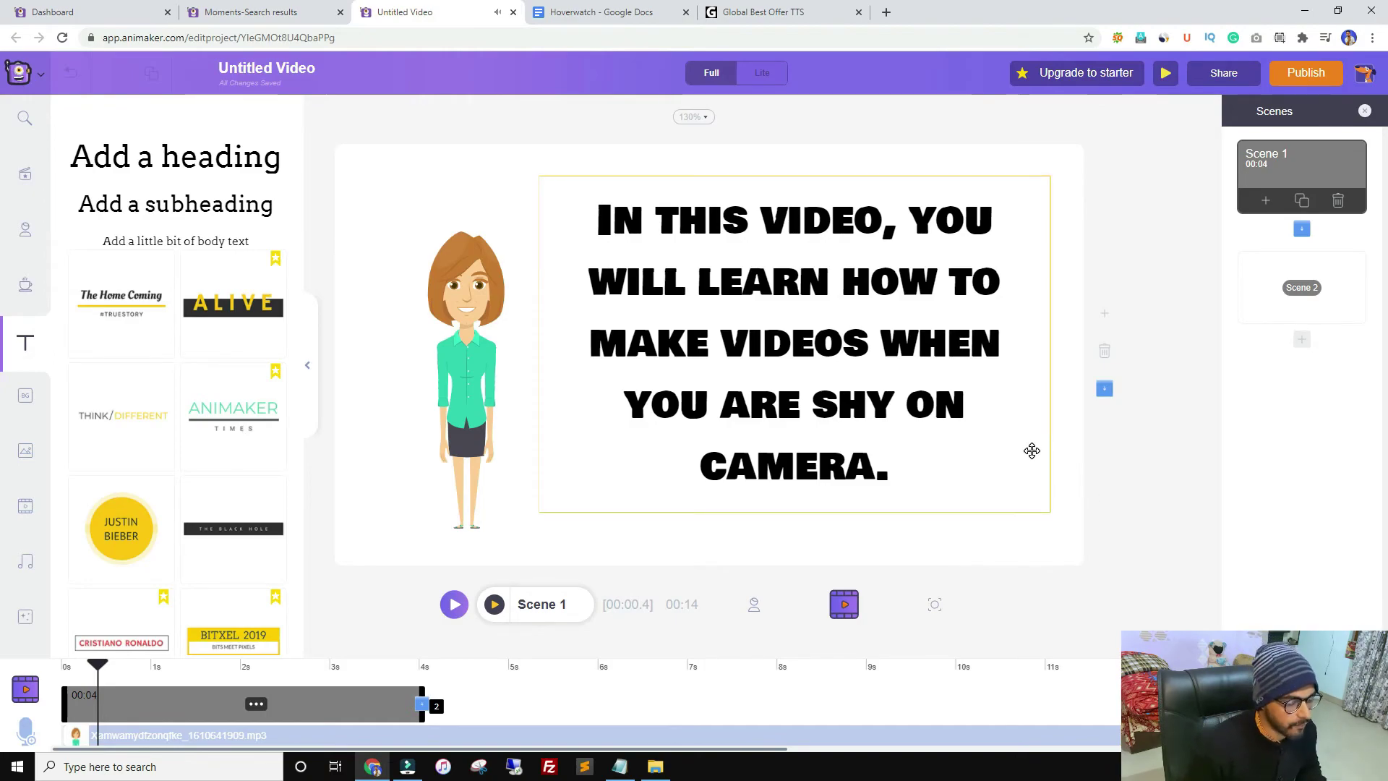
left_click(449, 381)
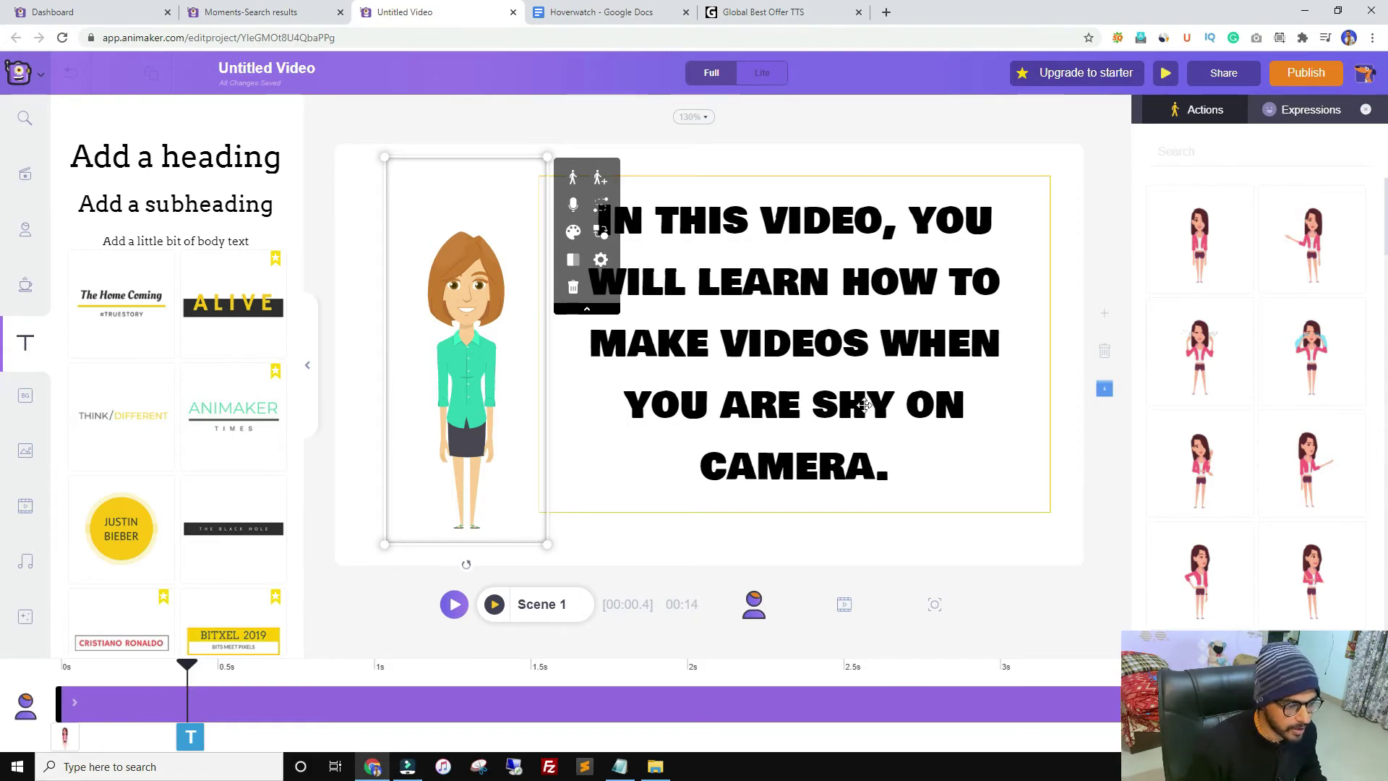
left_click(844, 605)
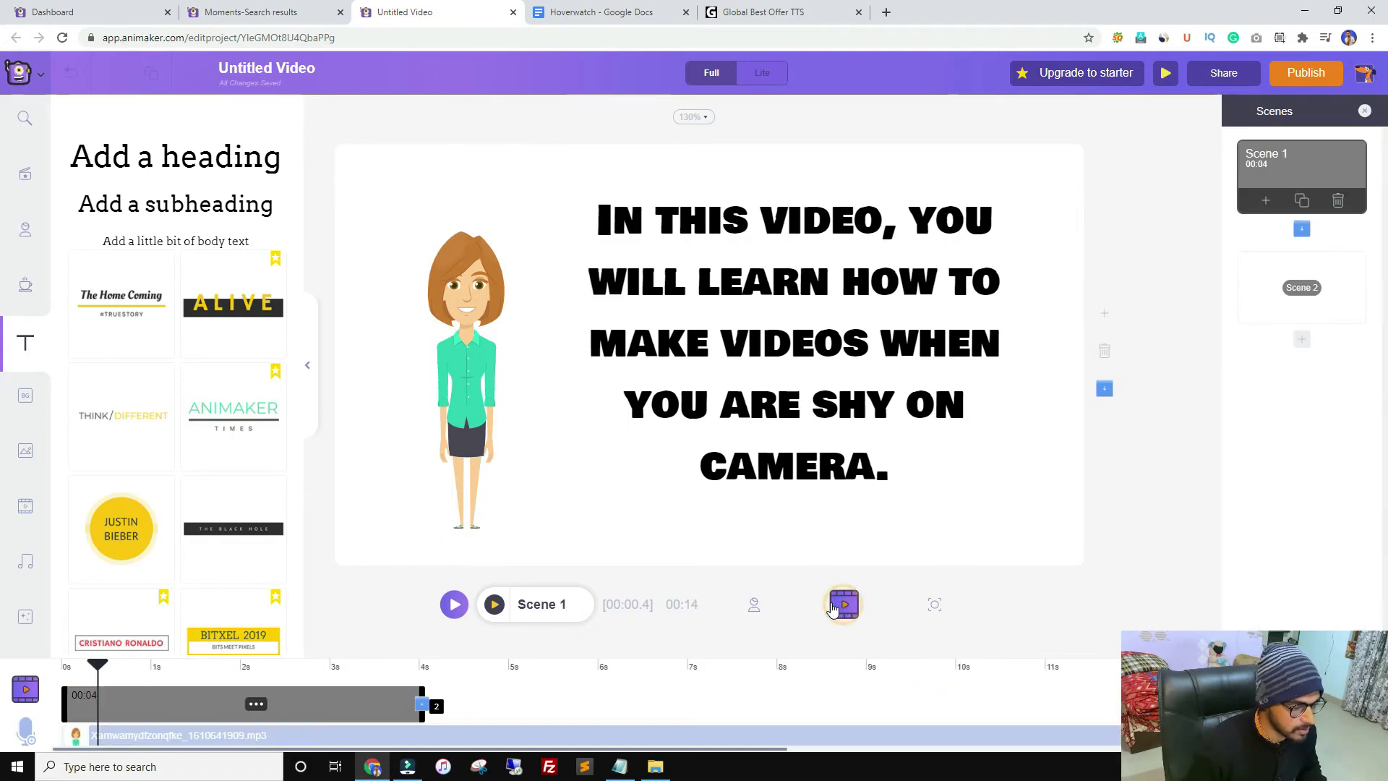
Add a third scene after Scene 2 and give it the Office background with cubicles and computers
left_click(1305, 347)
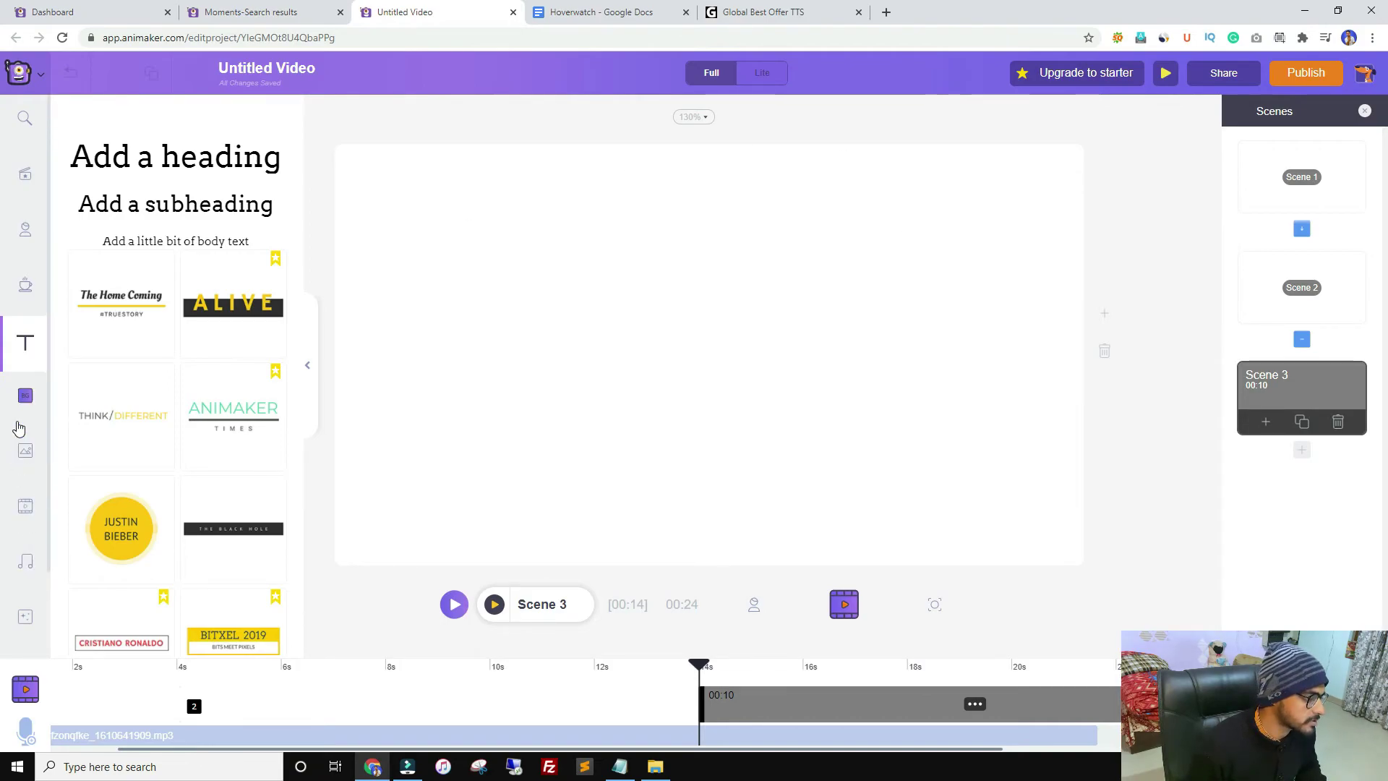
left_click(20, 398)
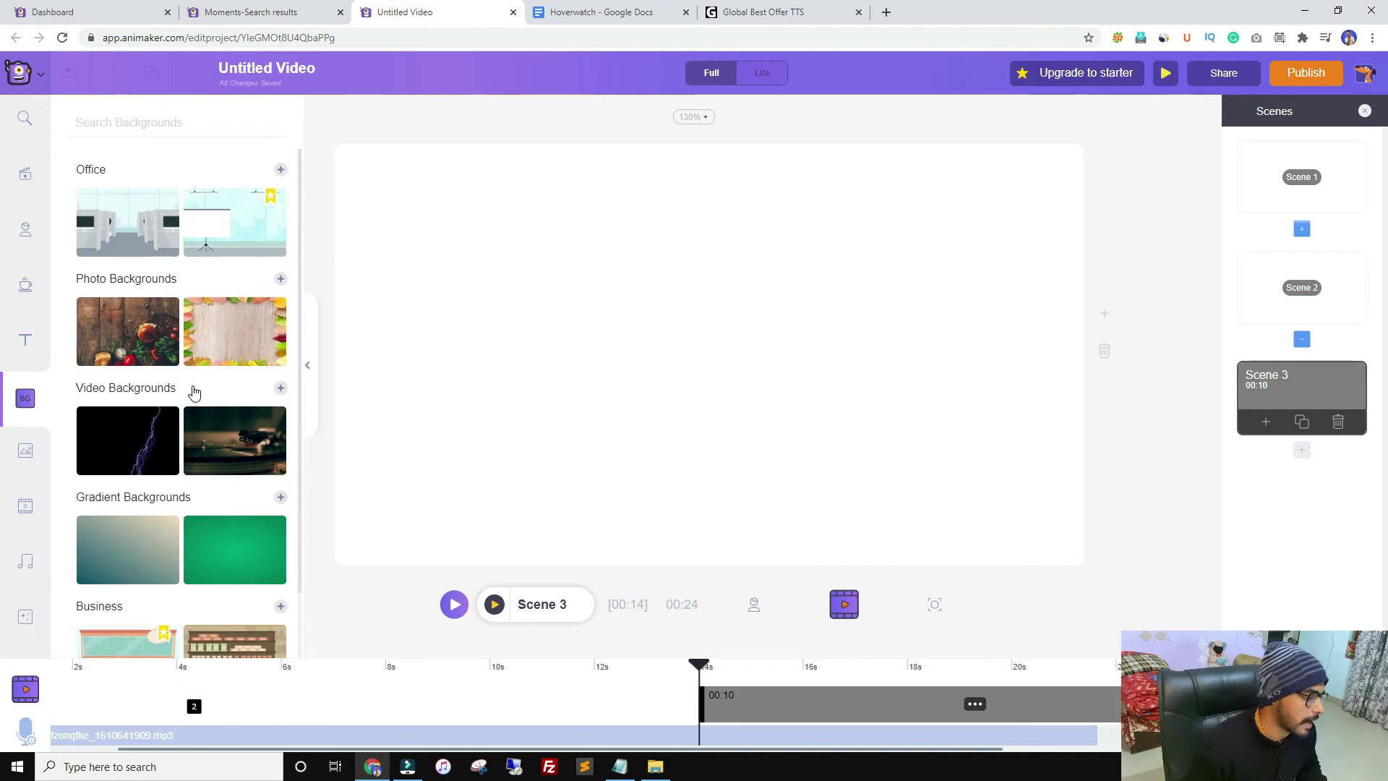
left_click(279, 169)
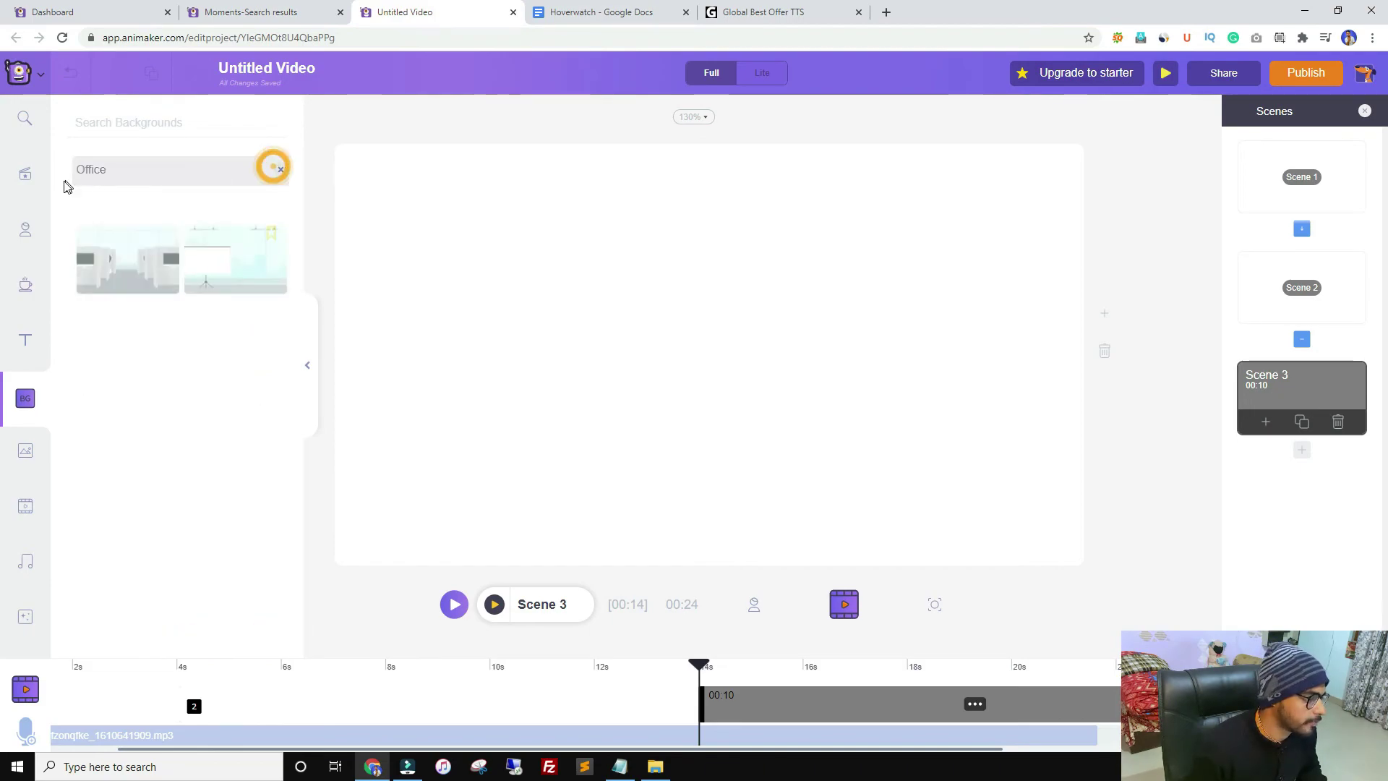
left_click(119, 231)
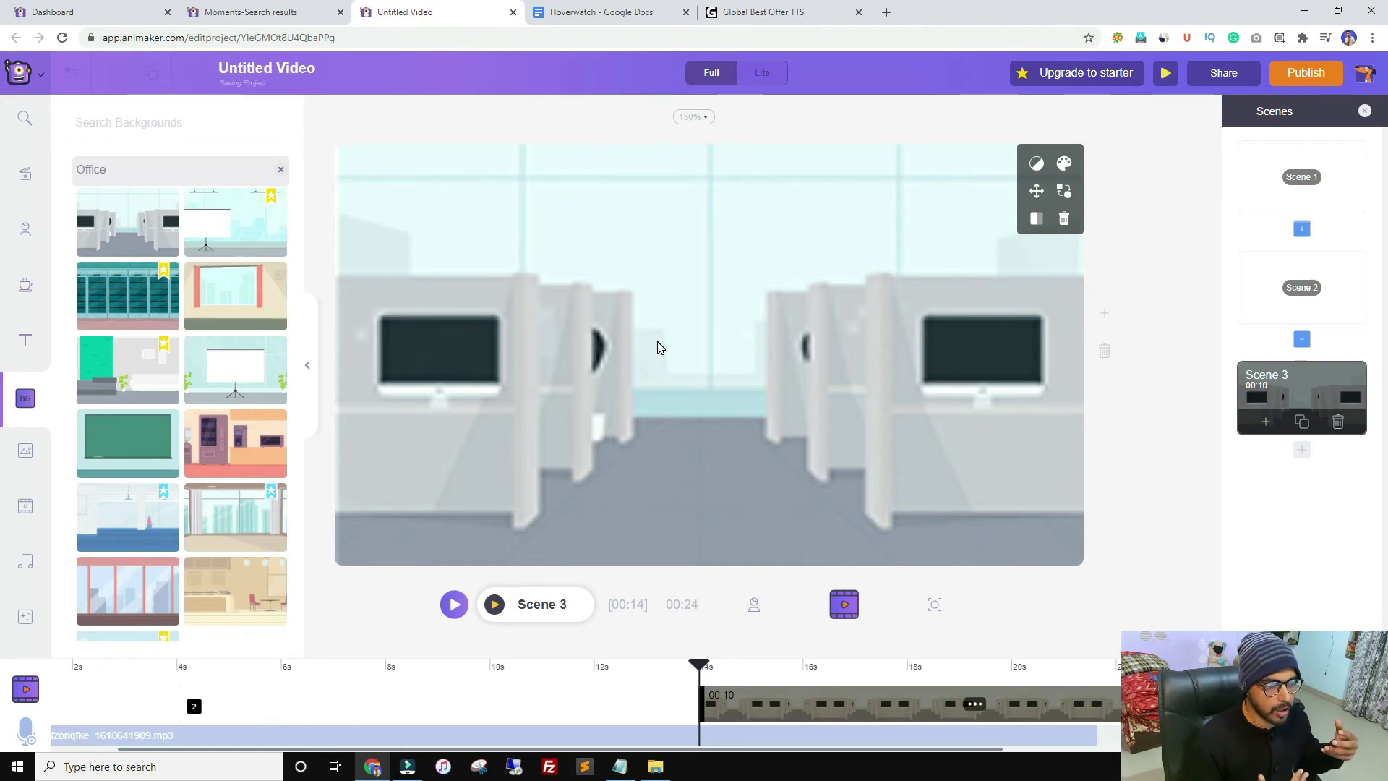
Try blue and olive for the office background's Color 5, then set the monitor screens to magenta A72F79
left_click(1065, 168)
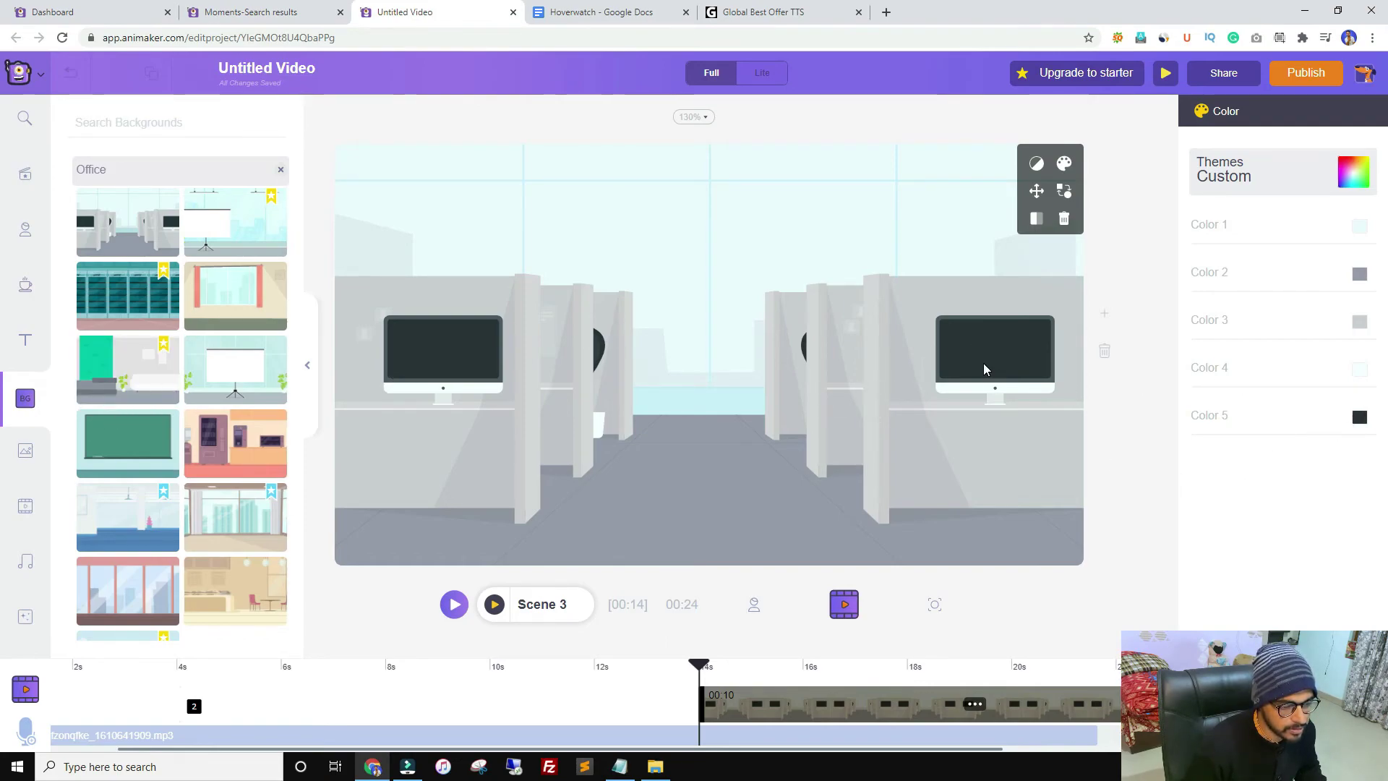
left_click(1356, 419)
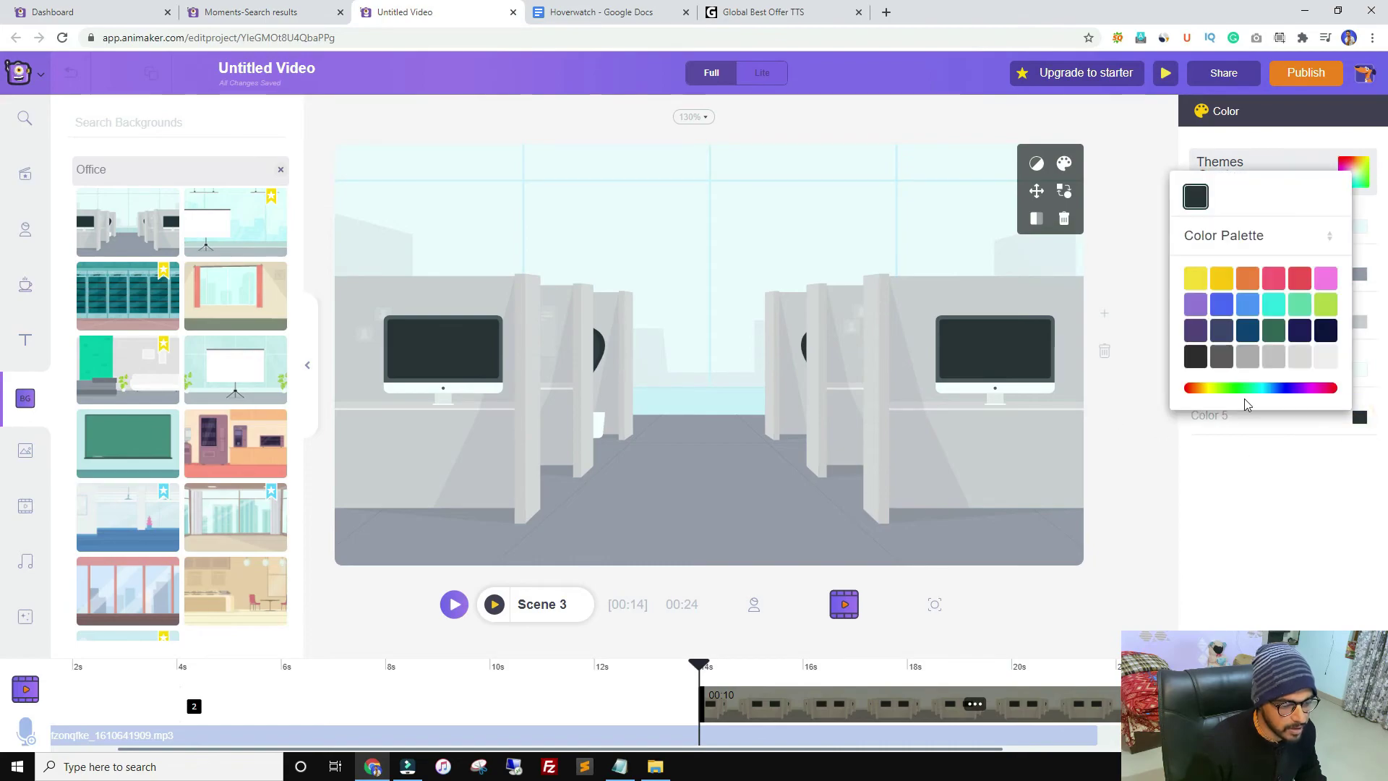
left_click(1238, 389)
left_click(1275, 292)
mouse_move(1287, 287)
left_mouse_down()
mouse_move(1305, 261)
mouse_move(1286, 238)
mouse_move(1258, 292)
mouse_move(1270, 306)
left_mouse_up()
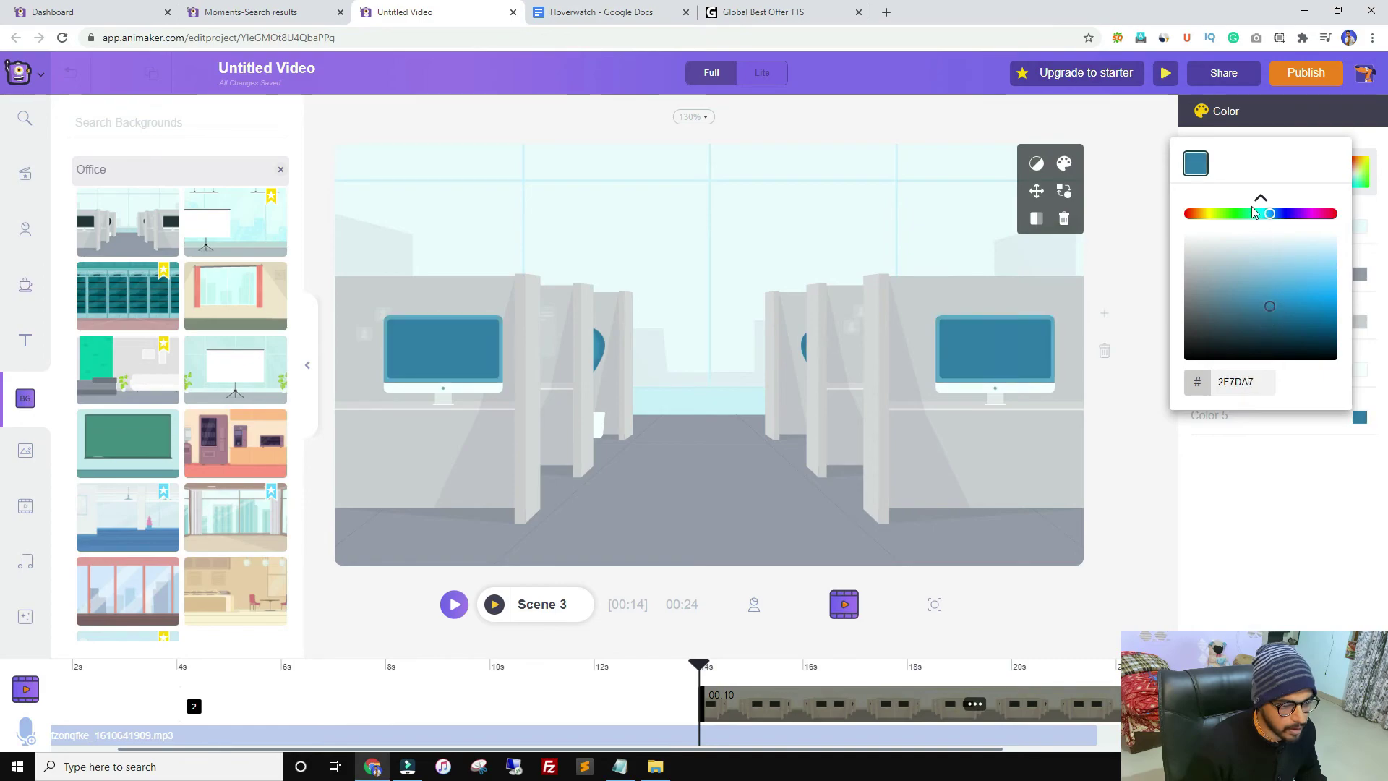
mouse_move(1266, 214)
left_mouse_down()
mouse_move(1215, 214)
mouse_move(1213, 268)
left_mouse_up()
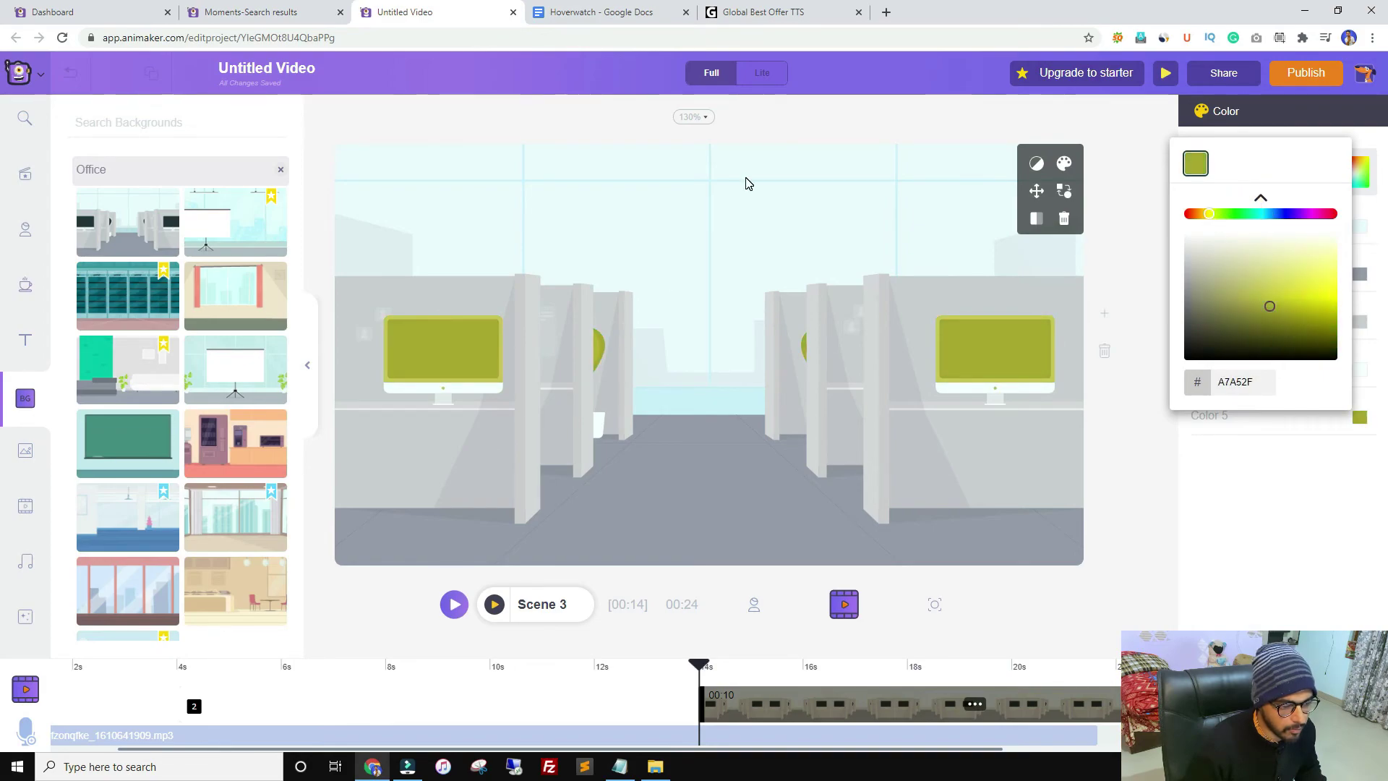
left_click_drag(1301, 212, 1324, 219)
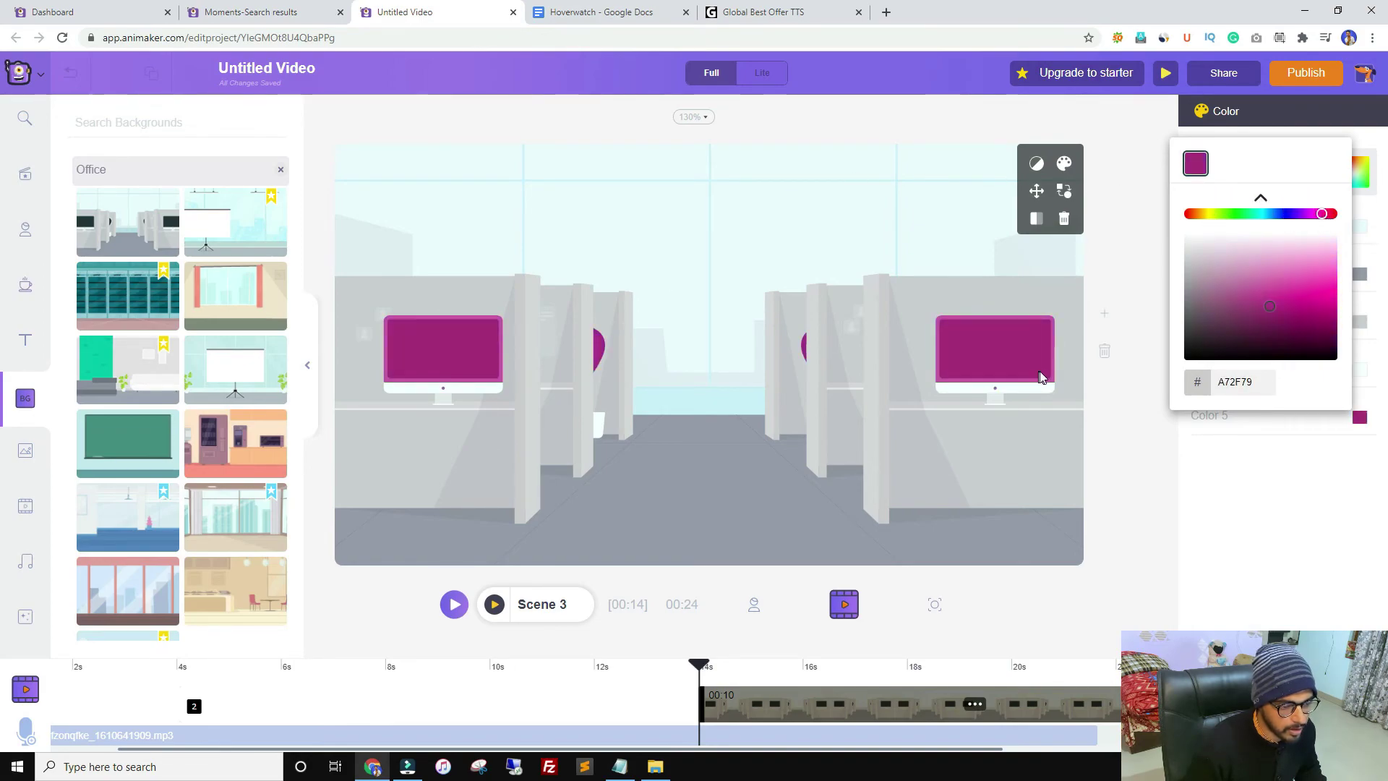
left_click(1139, 235)
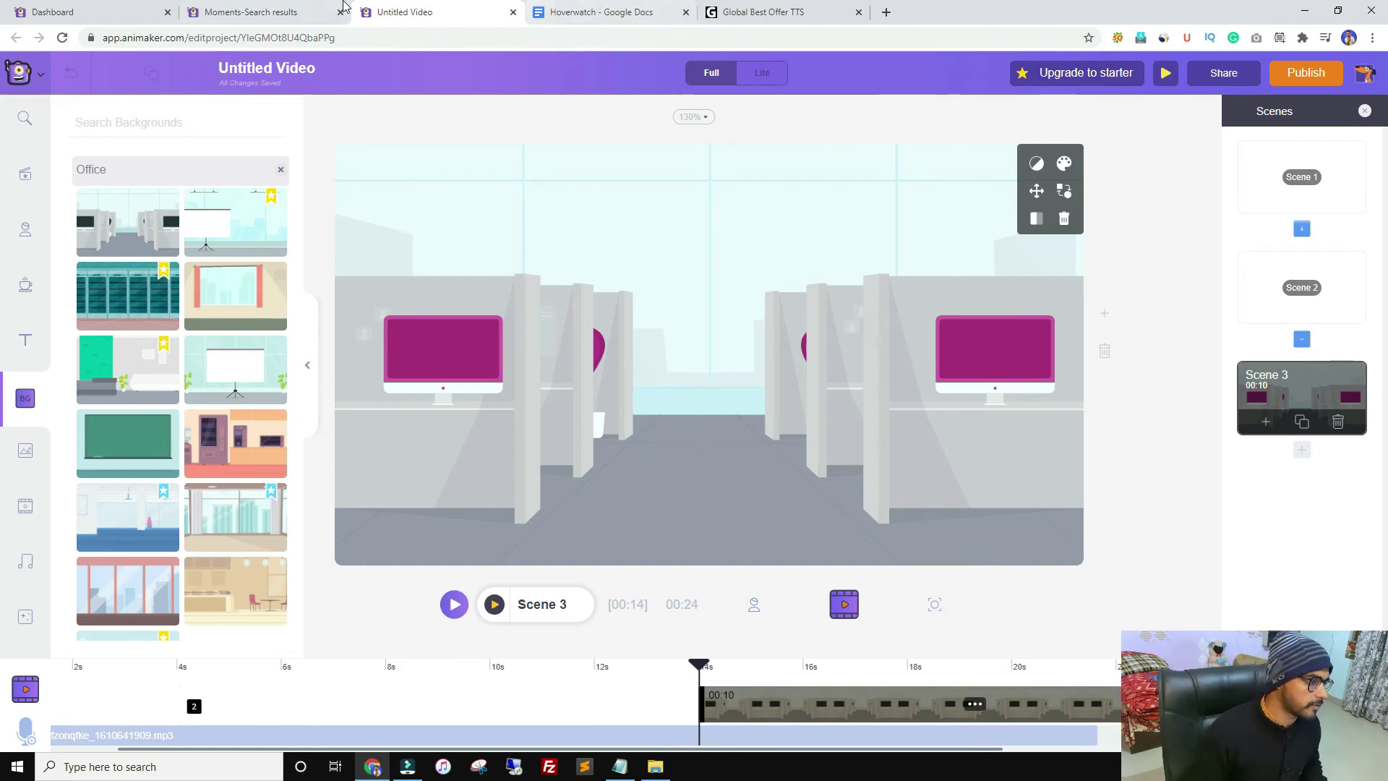
View the Animaker dashboard, return to the project, and look at the ready-made characters library
left_click(85, 7)
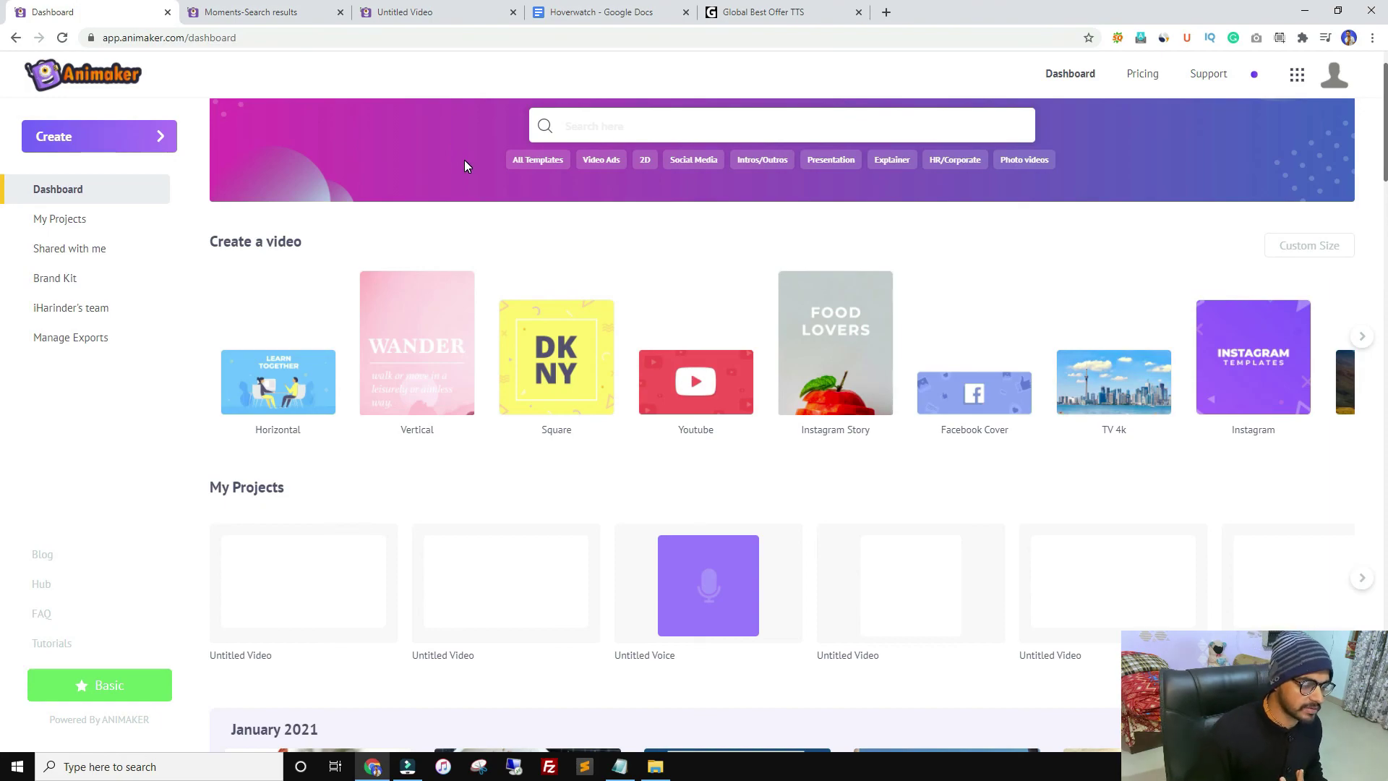
left_click(426, 13)
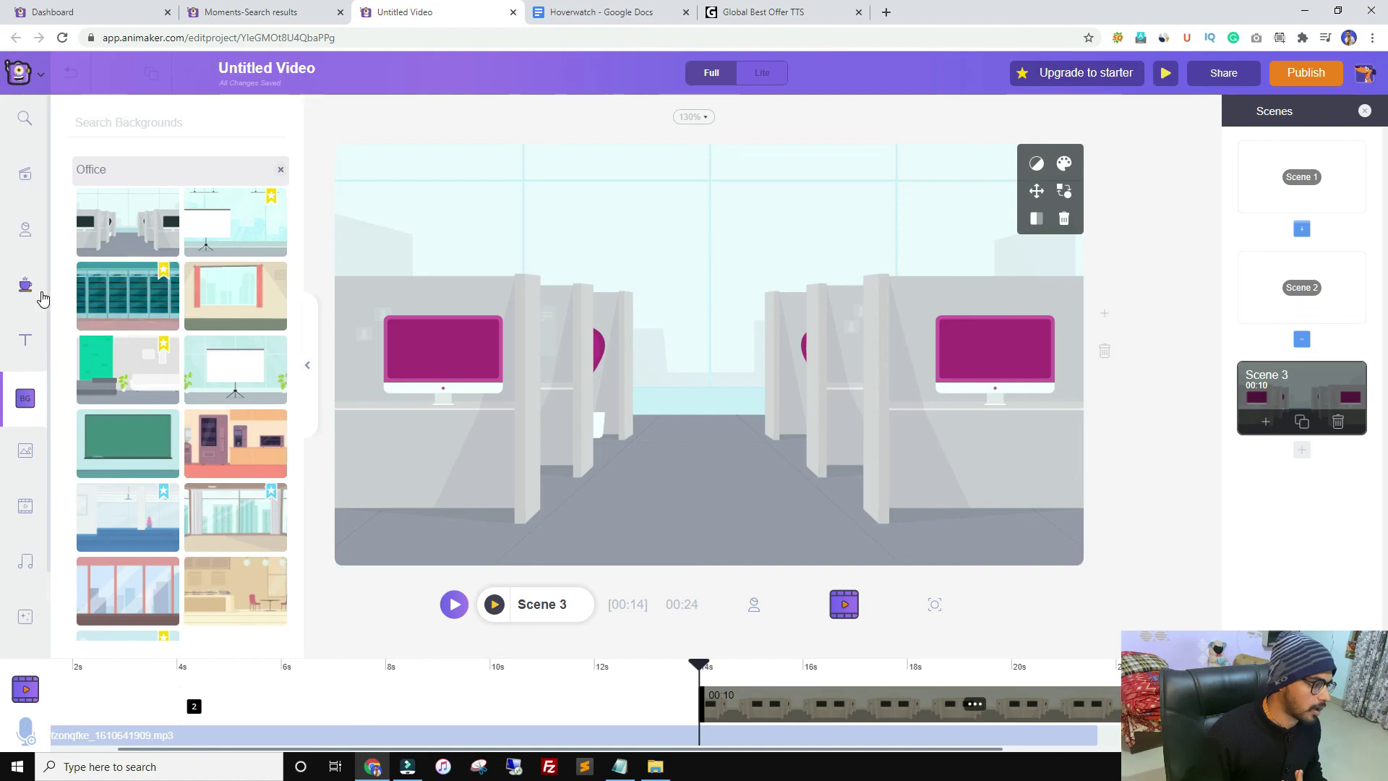
left_click(24, 231)
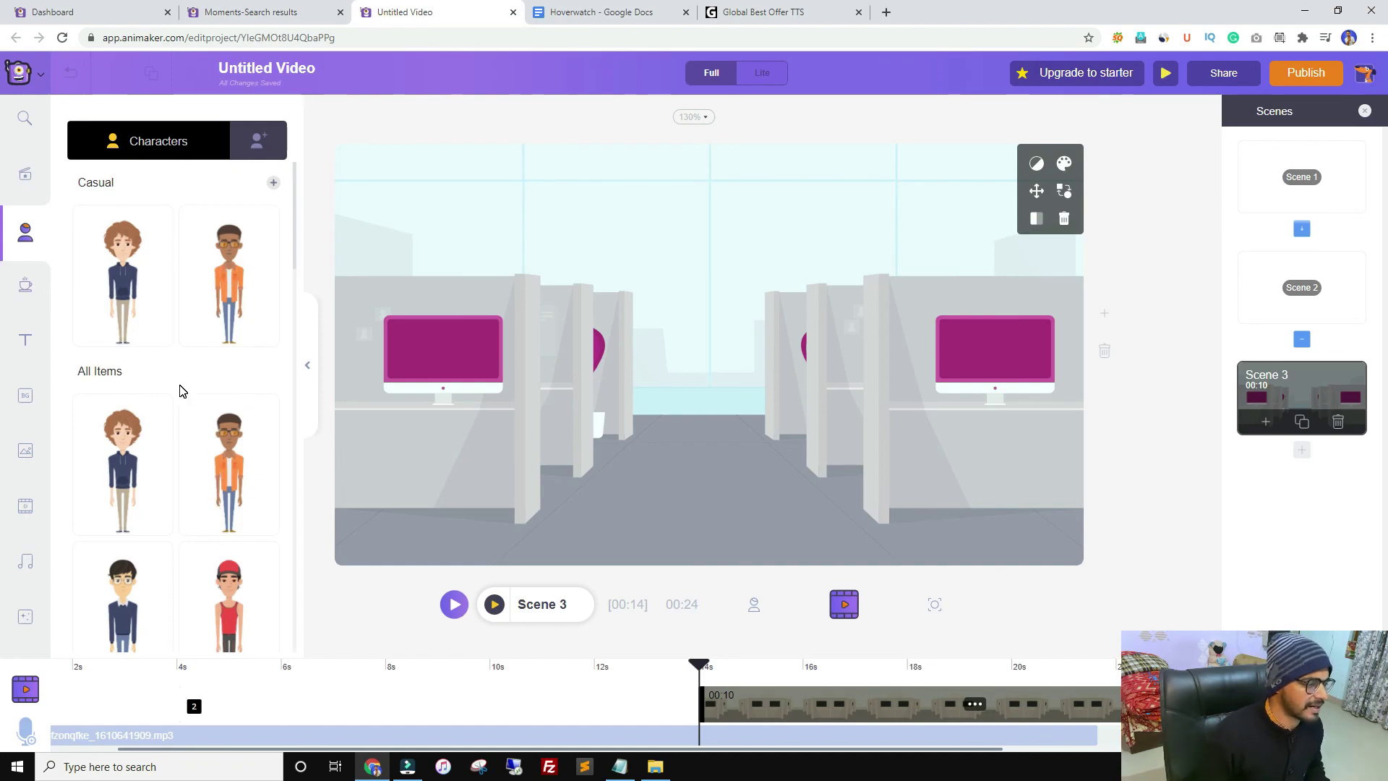
left_click(241, 11)
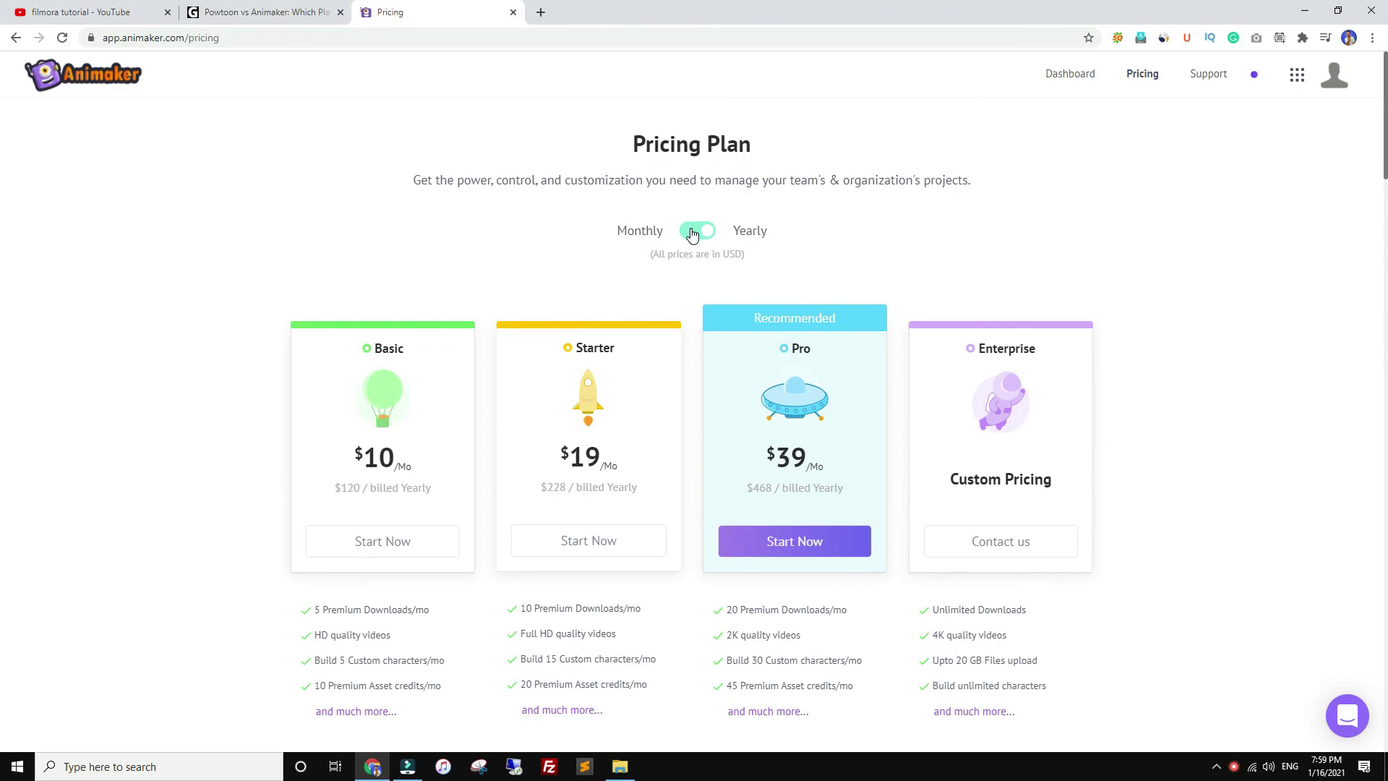
Compare the pricing plans under monthly and yearly billing
left_click(692, 234)
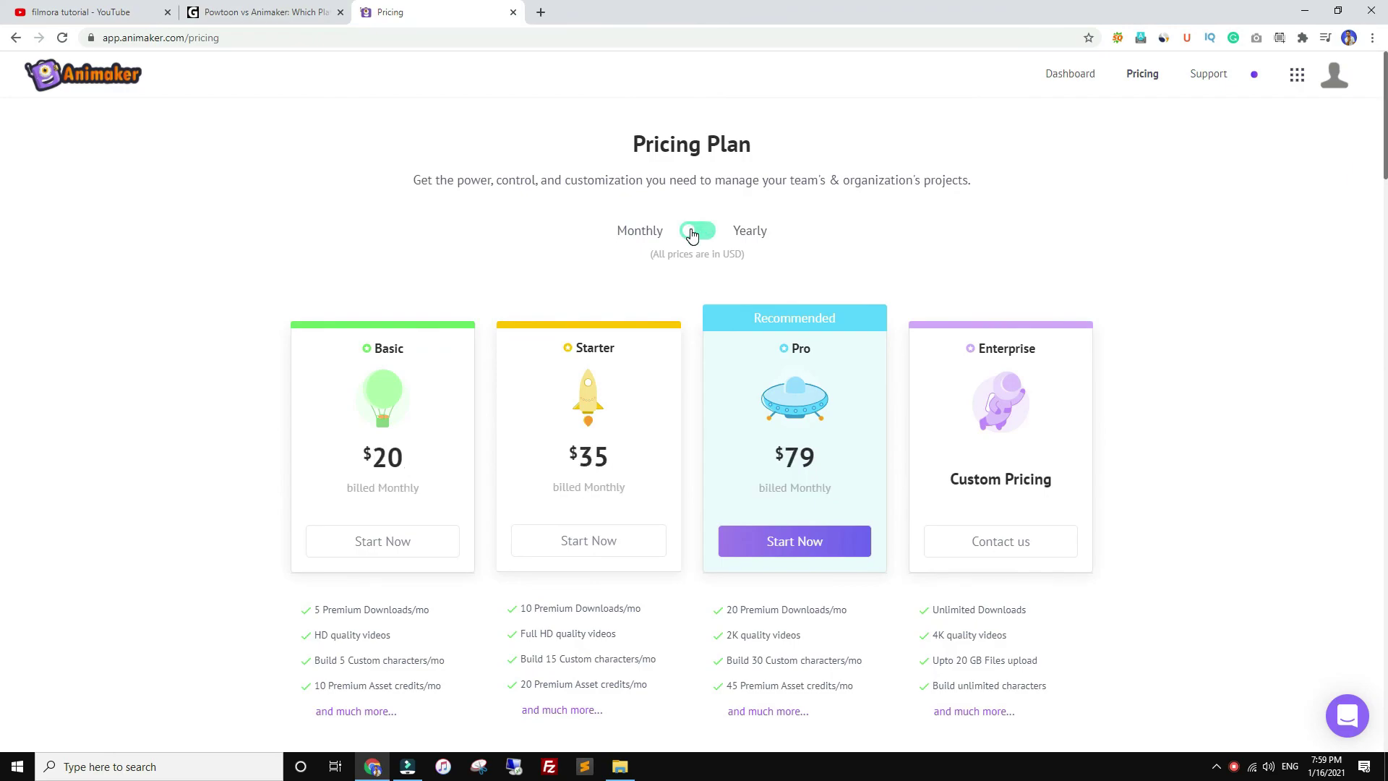
left_click(692, 234)
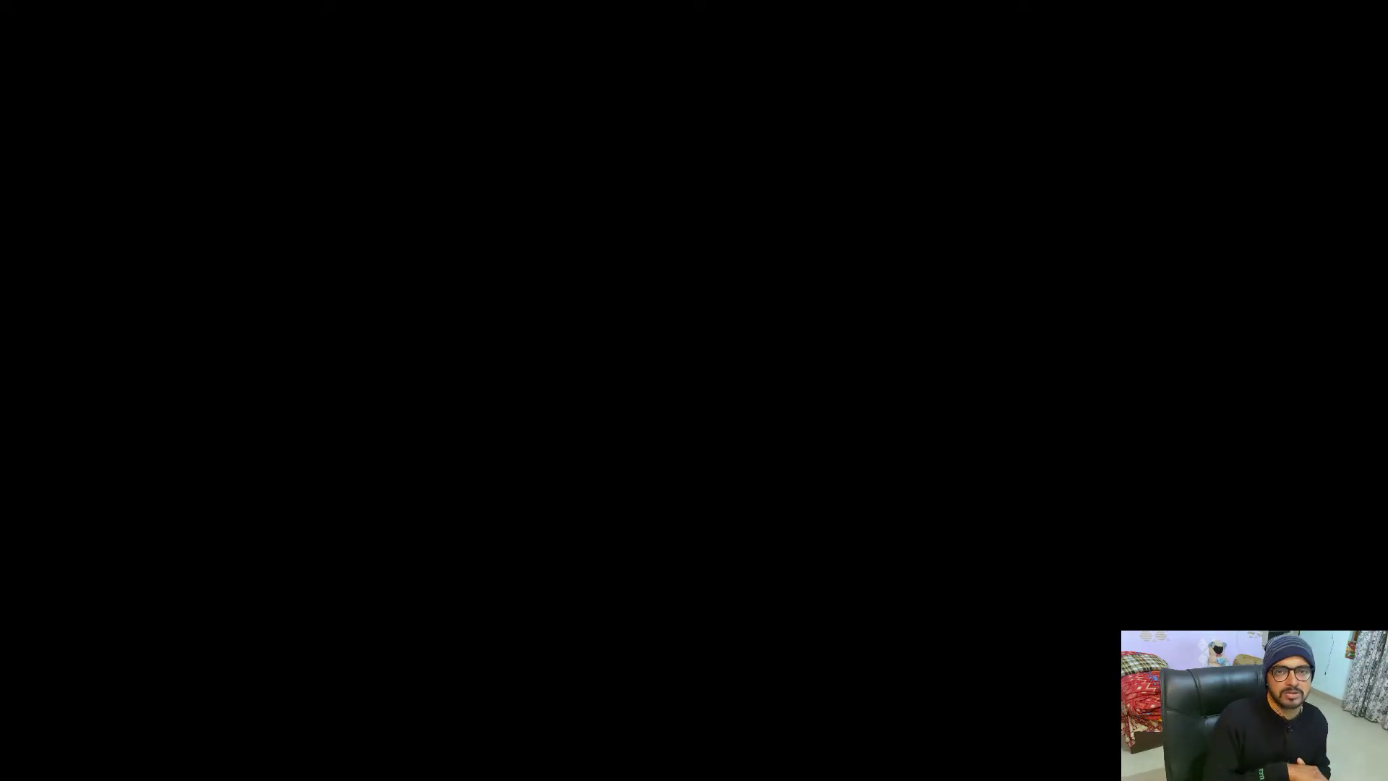